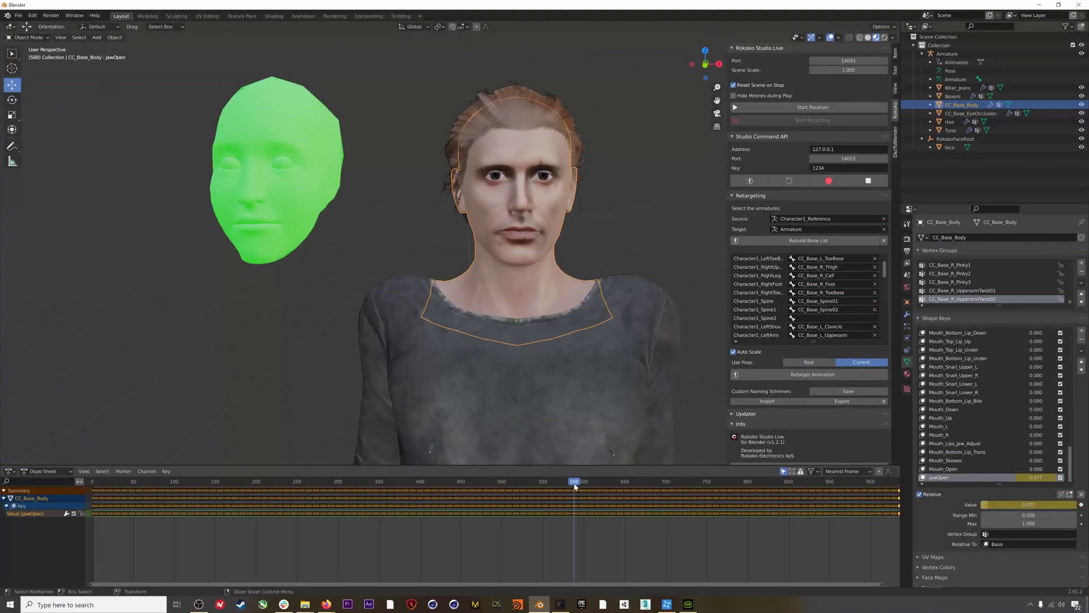
mouse_move(574, 486)
left_mouse_down()
mouse_move(523, 485)
mouse_move(562, 482)
left_mouse_up()
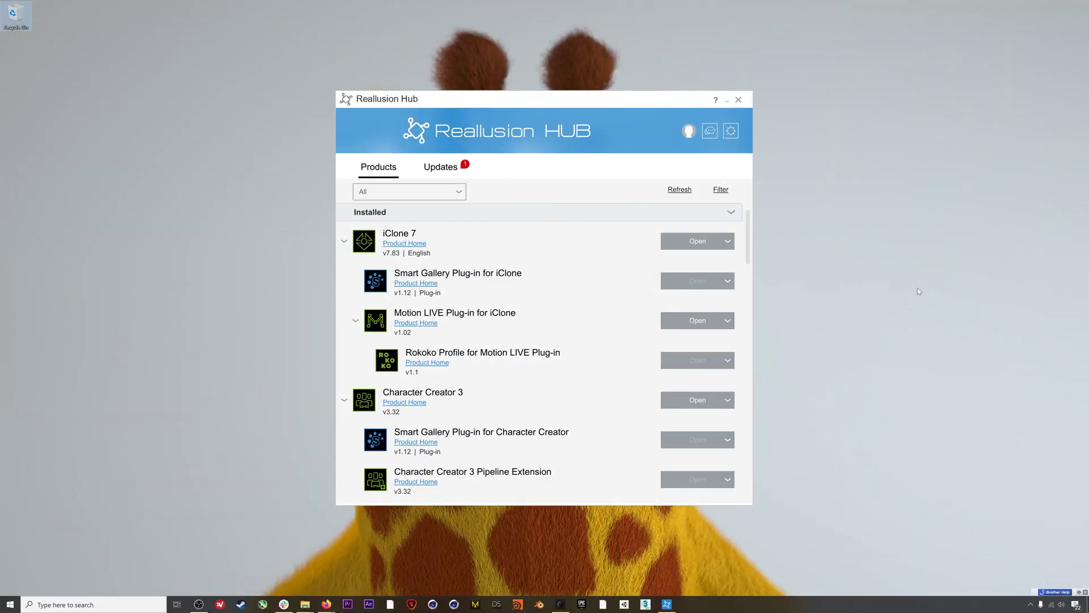
Launch Character Creator 3 from the Reallusion Hub, dismiss the welcome screen and show the Headshot plug-in.
left_click(344, 241)
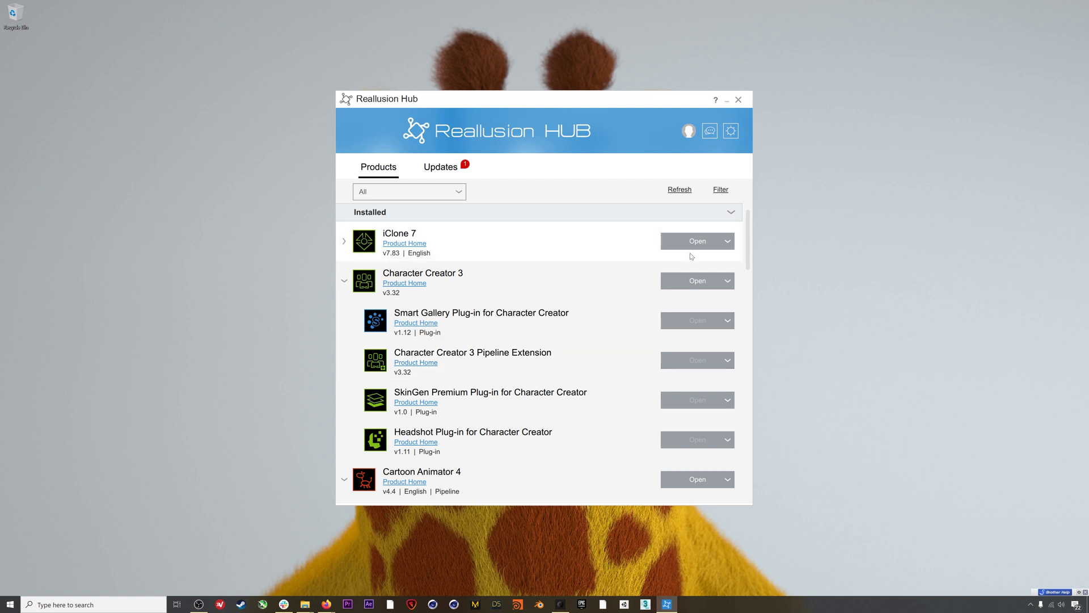
left_click(687, 284)
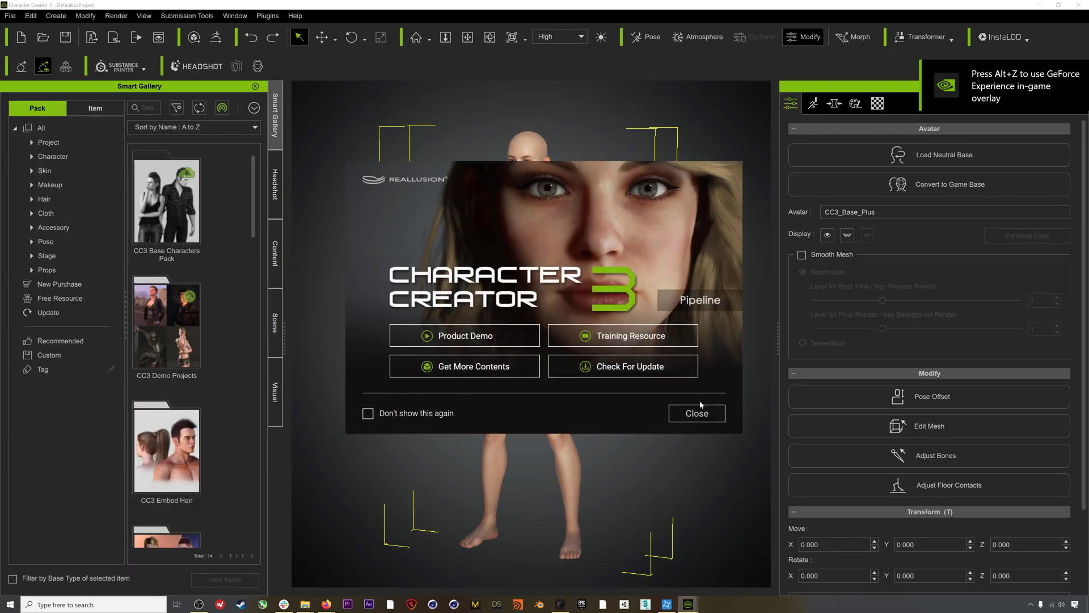
left_click(697, 414)
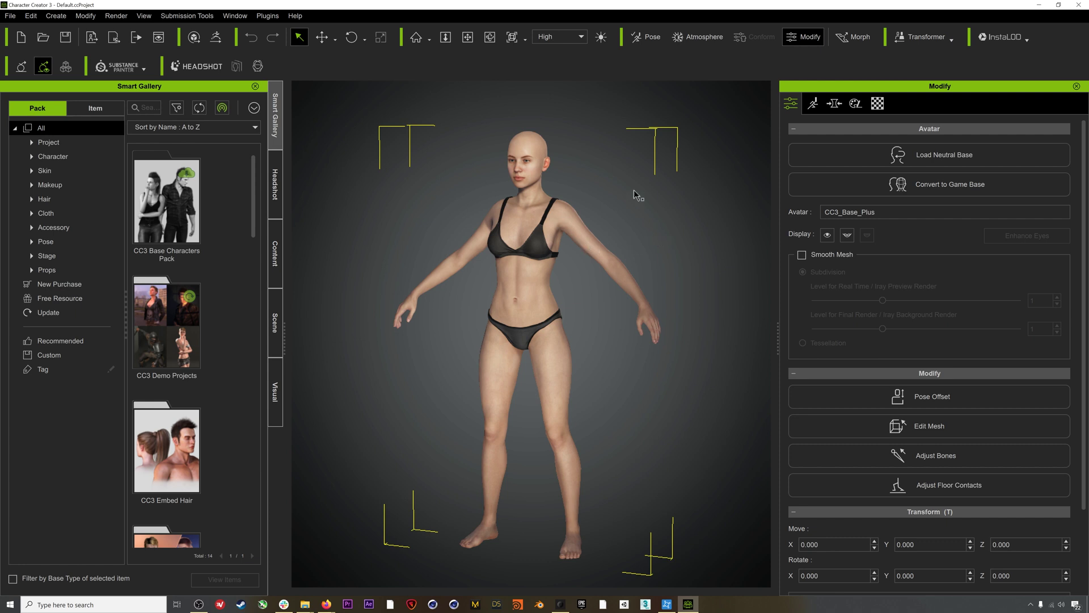
left_click(275, 187)
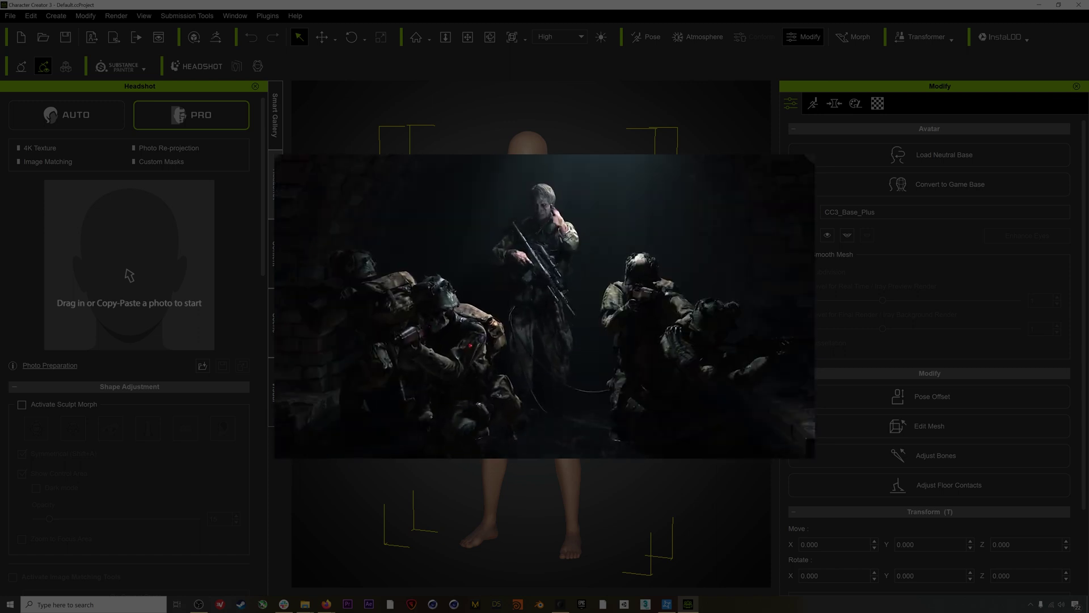
Switch to the browser's "le chiffre mads" image results and save the ZBrushCentral portrait as mads on the Desktop, replacing the existing file.
mouse_move(326, 603)
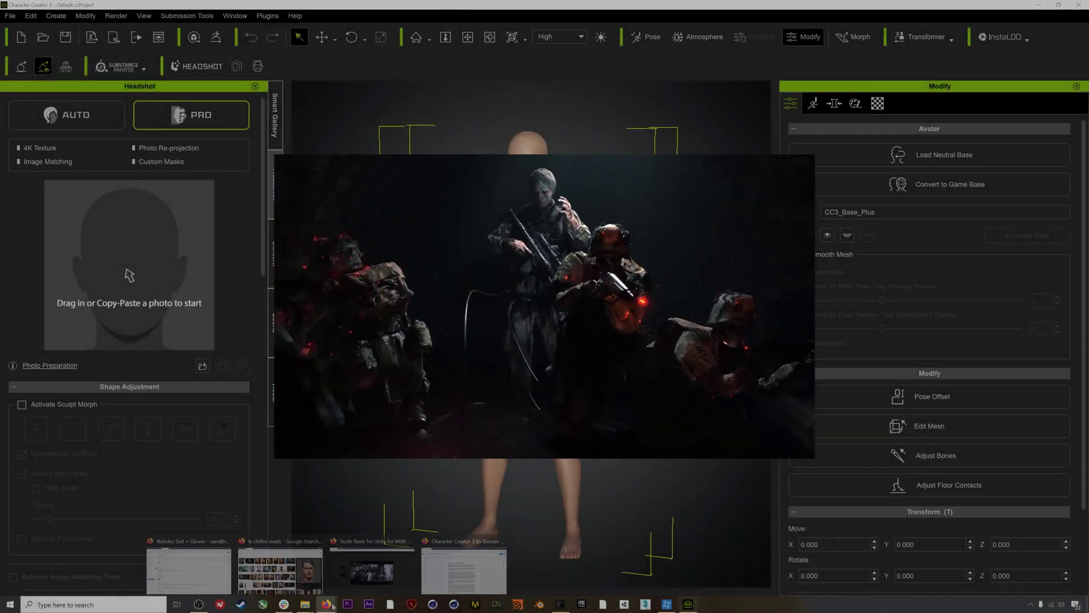
left_click(278, 566)
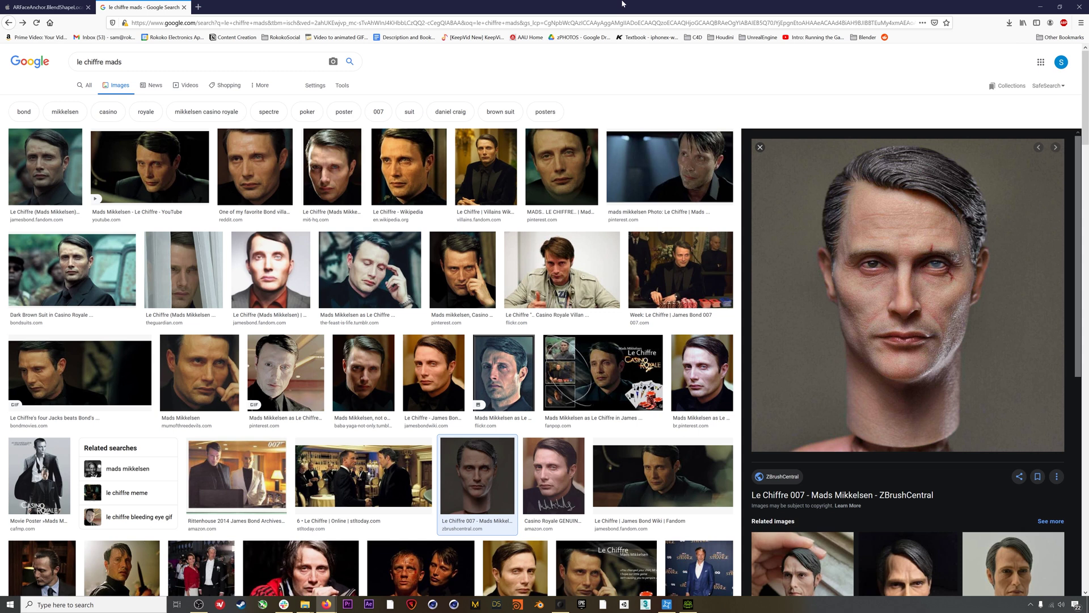
right_click(872, 230)
left_click(902, 329)
type("mads")
key("Return")
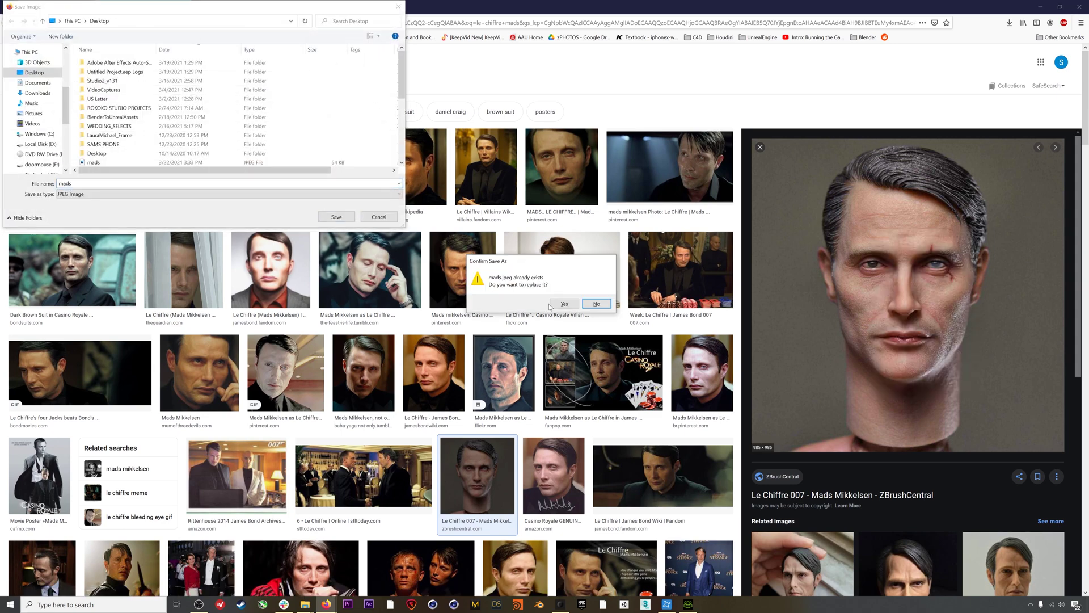
left_click(563, 304)
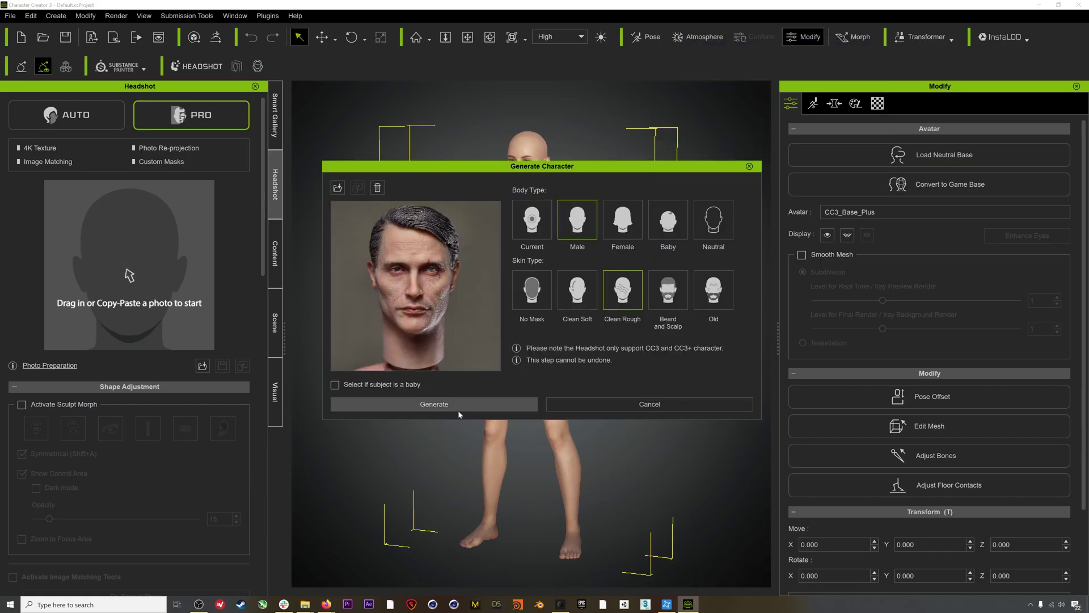
Generate the Headshot character from the mads photo with body type Male and skin type Clean Rough, and examine its face.
left_click(489, 403)
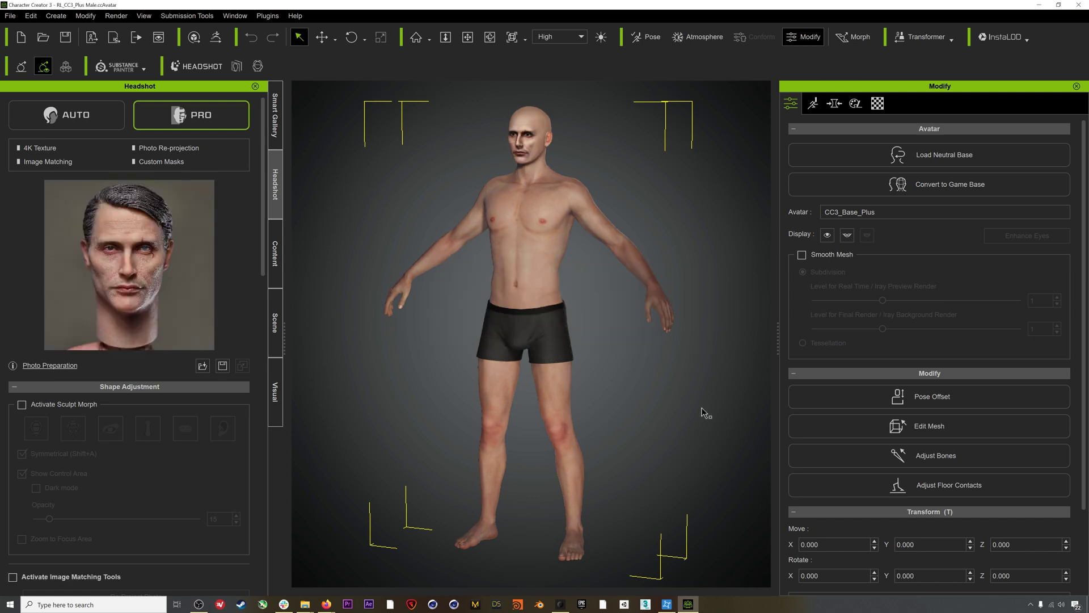
right_click_drag(512, 172, 534, 152)
scroll(533, 152, "up", 5)
middle_click_drag(519, 102, 516, 180)
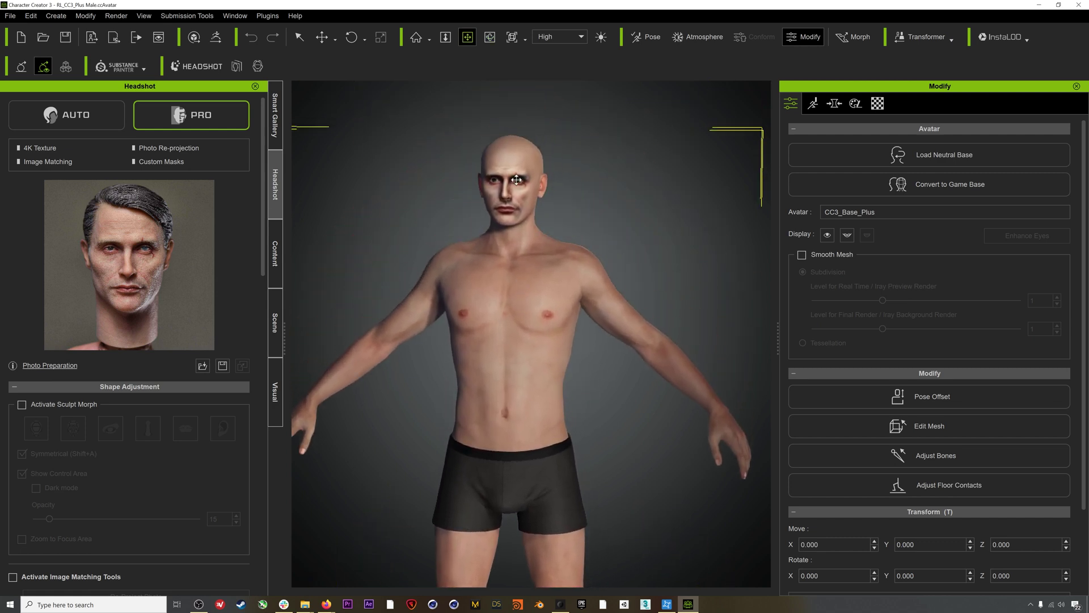
scroll(516, 180, "up", 3)
scroll(517, 152, "up", 3)
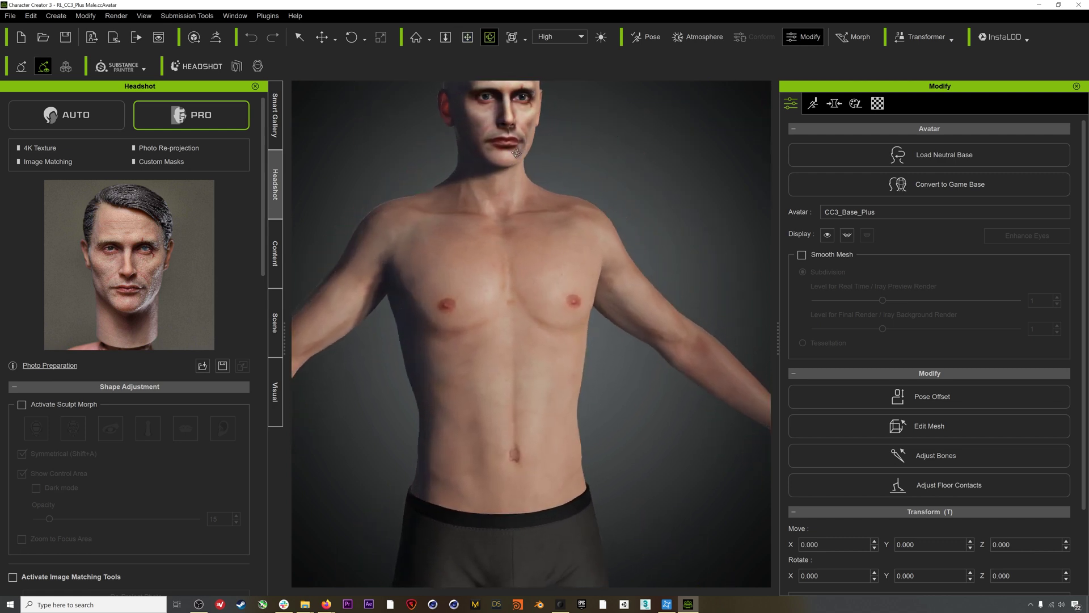
middle_click_drag(504, 197, 417, 222)
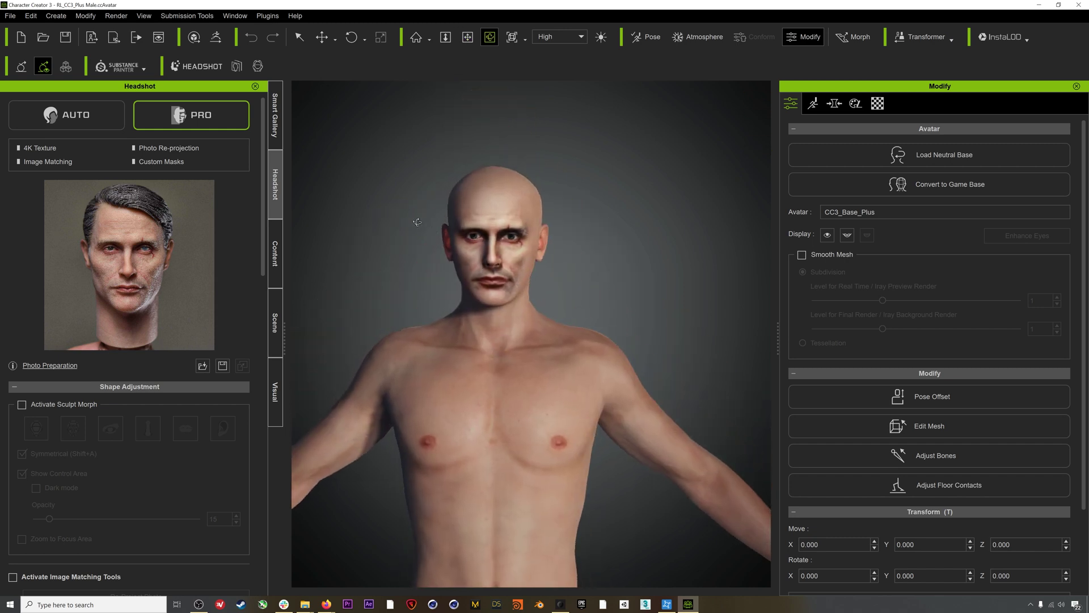
scroll(417, 222, "down", 2)
Apply the Bun hair from the CC3 Embed Hair pack to the character.
left_click(275, 115)
left_click(38, 200)
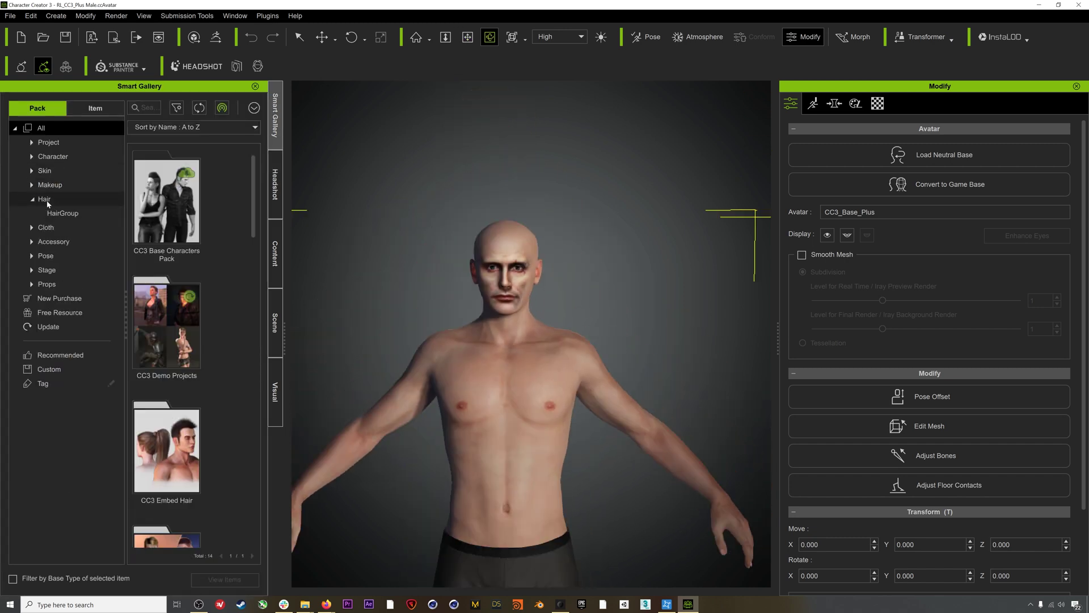
double_click(161, 197)
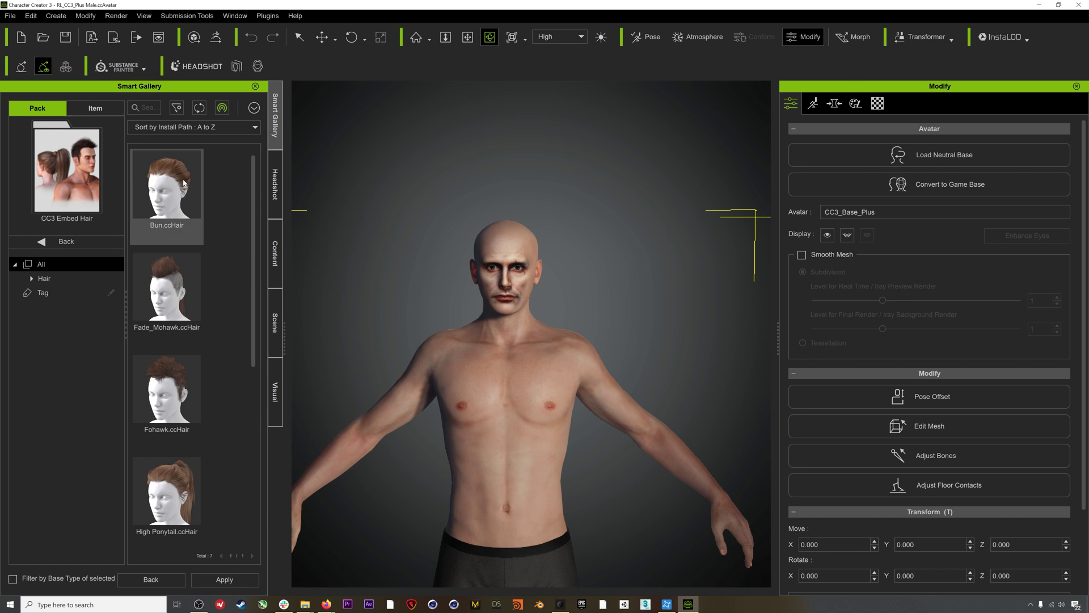
double_click(183, 182)
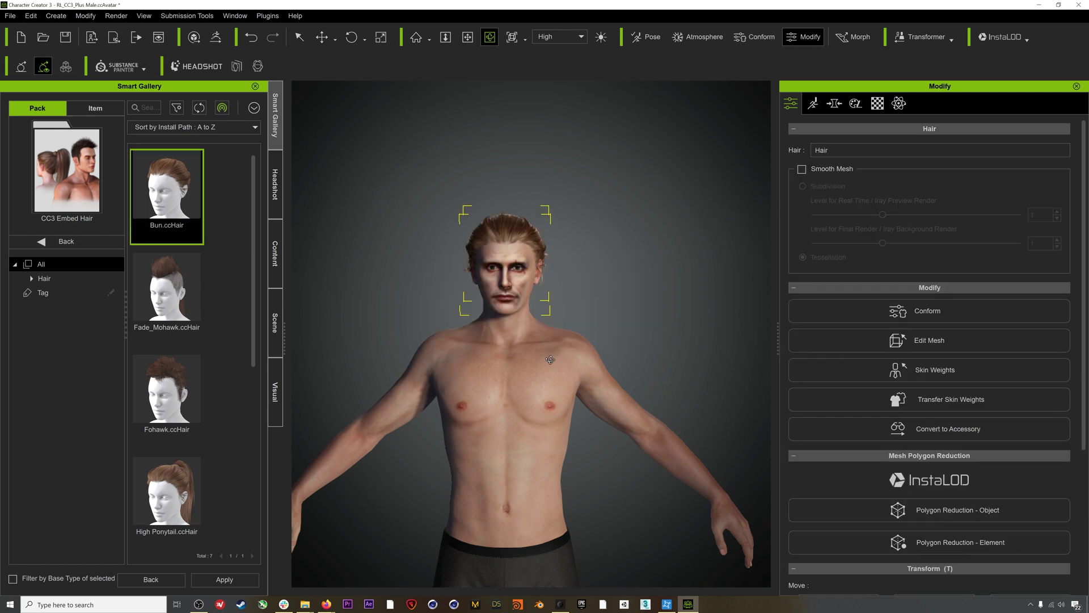
Dress the character in the Tunic and Biker_Jeans from the CC3 Outfit and Accessory pack.
scroll(241, 250, "down", 4)
double_click(169, 371)
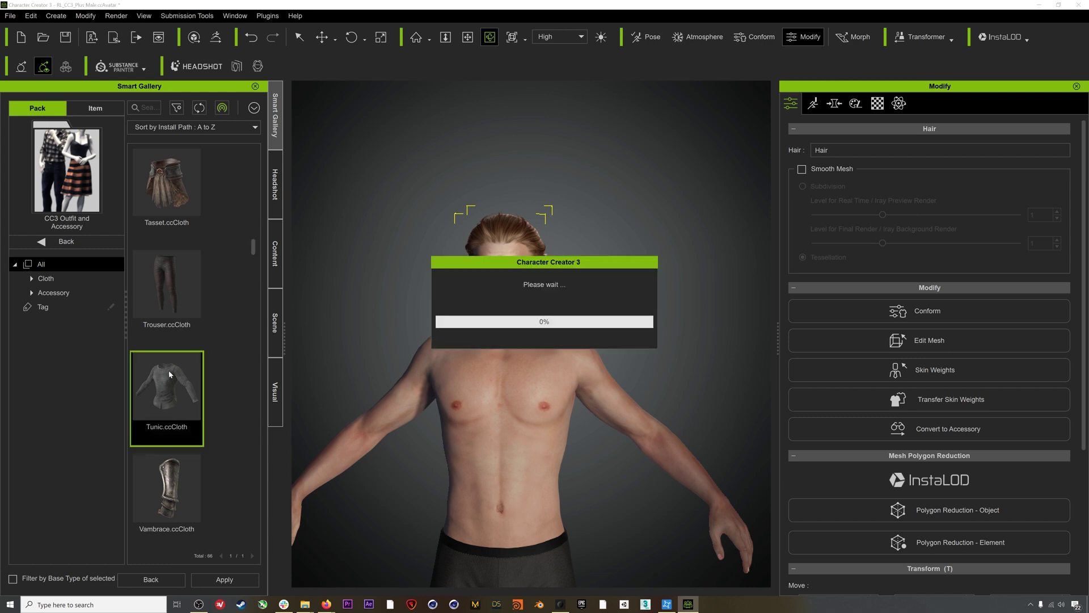
scroll(209, 360, "down", 1)
scroll(209, 356, "down", 3)
double_click(173, 433)
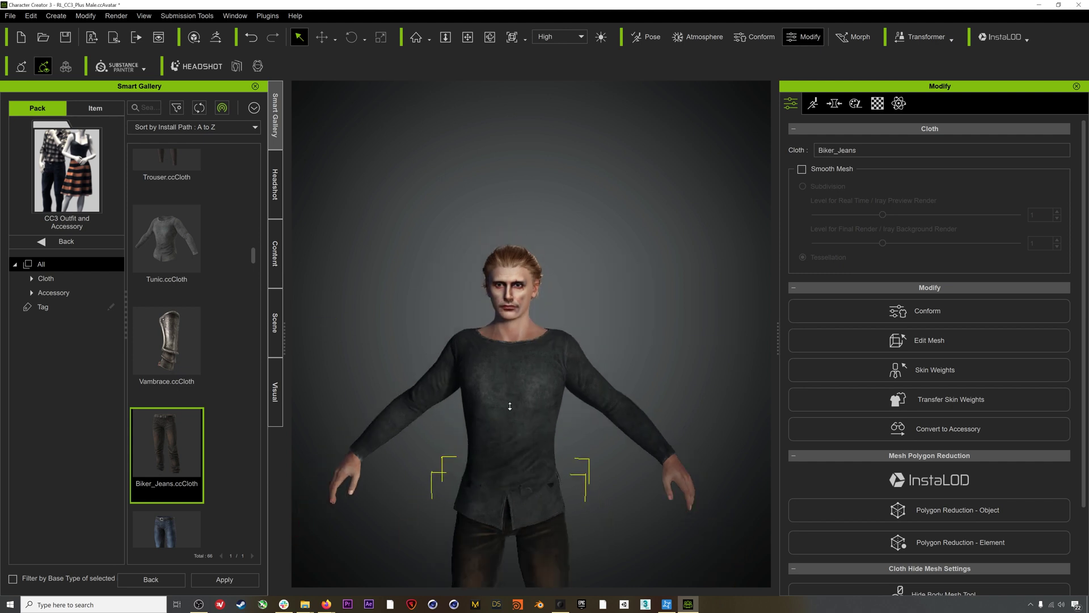
middle_click_drag(510, 397, 513, 282)
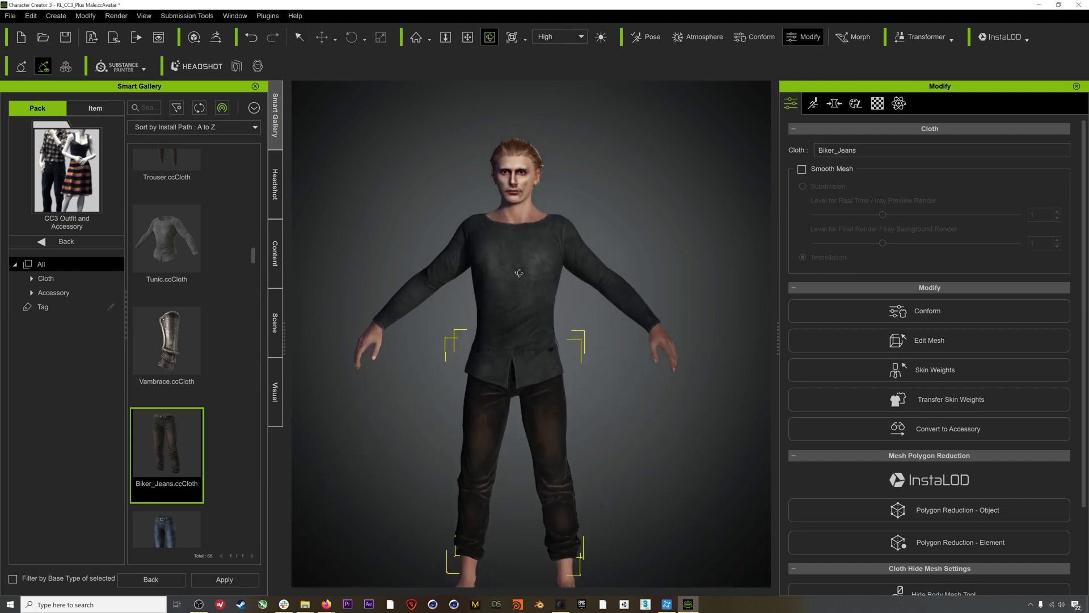
left_click_drag(518, 273, 568, 71)
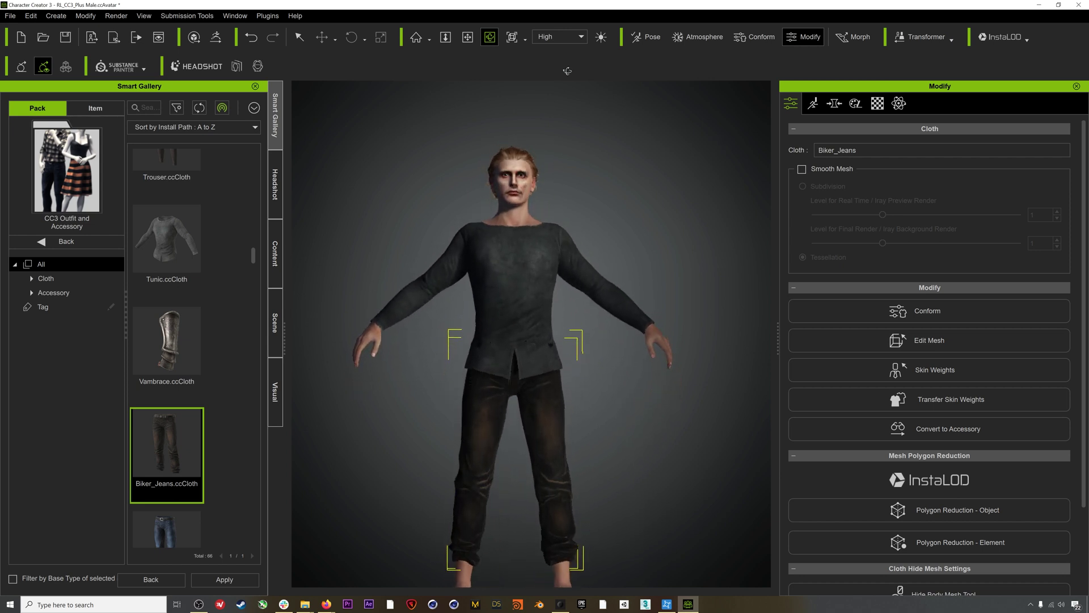
left_click_drag(514, 158, 476, 239)
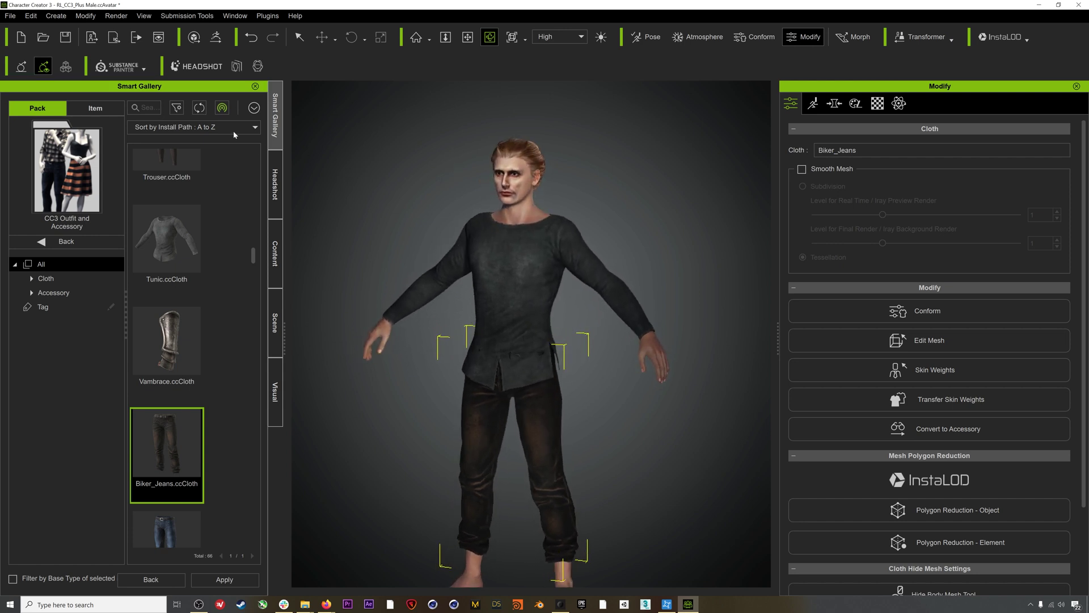
Set up an FBX (Clothed Character) export with the Blender target preset, Mesh as the FBX option and Delete Hidden Faces enabled.
left_click(10, 16)
mouse_move(37, 120)
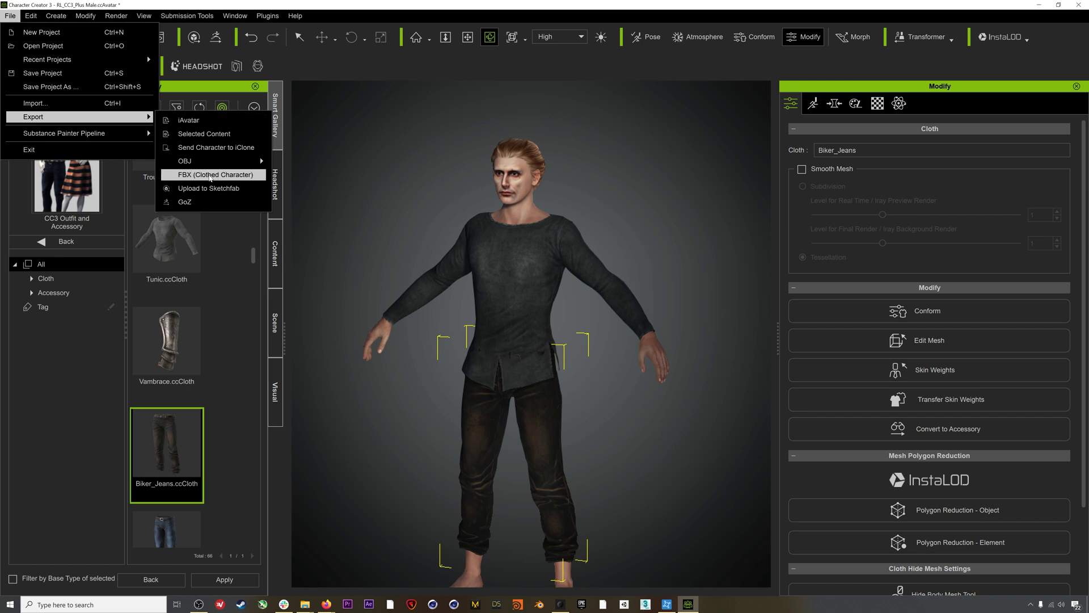
left_click(224, 177)
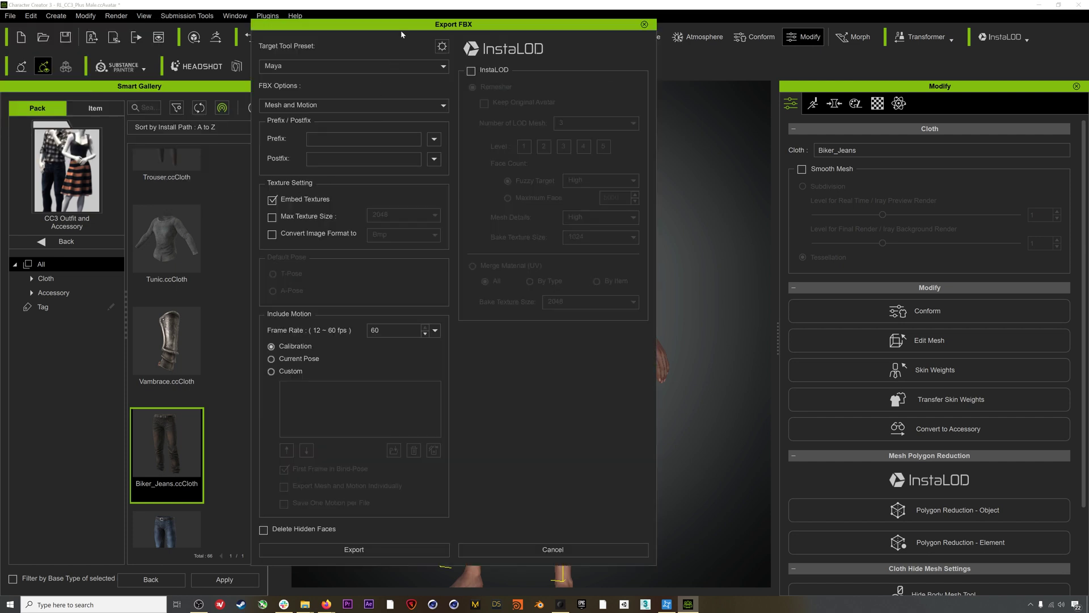
left_click_drag(401, 33, 434, 38)
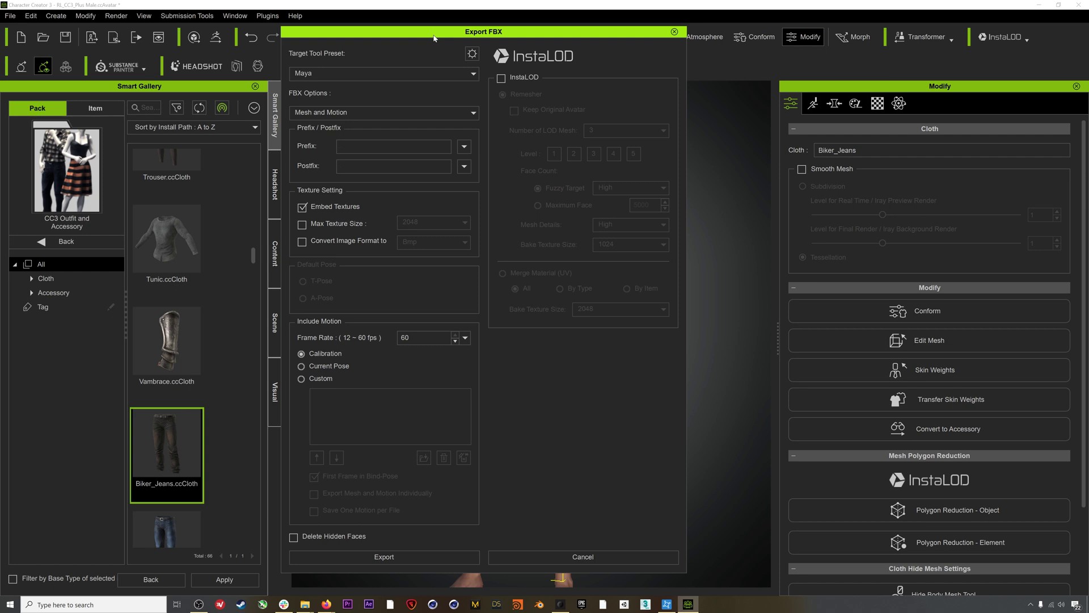
left_click(424, 71)
left_click(317, 138)
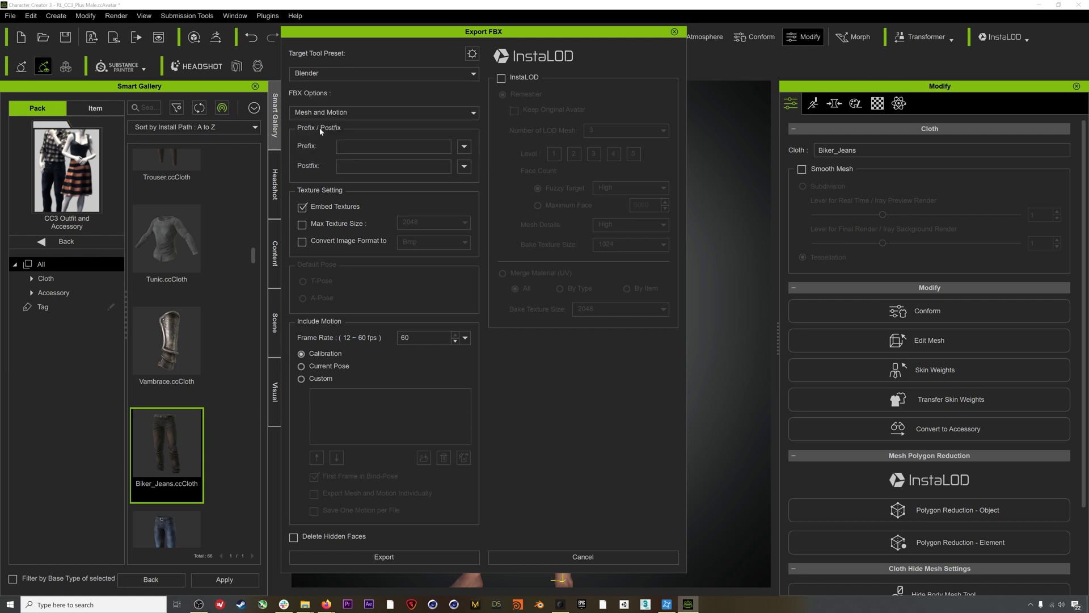
left_click(318, 112)
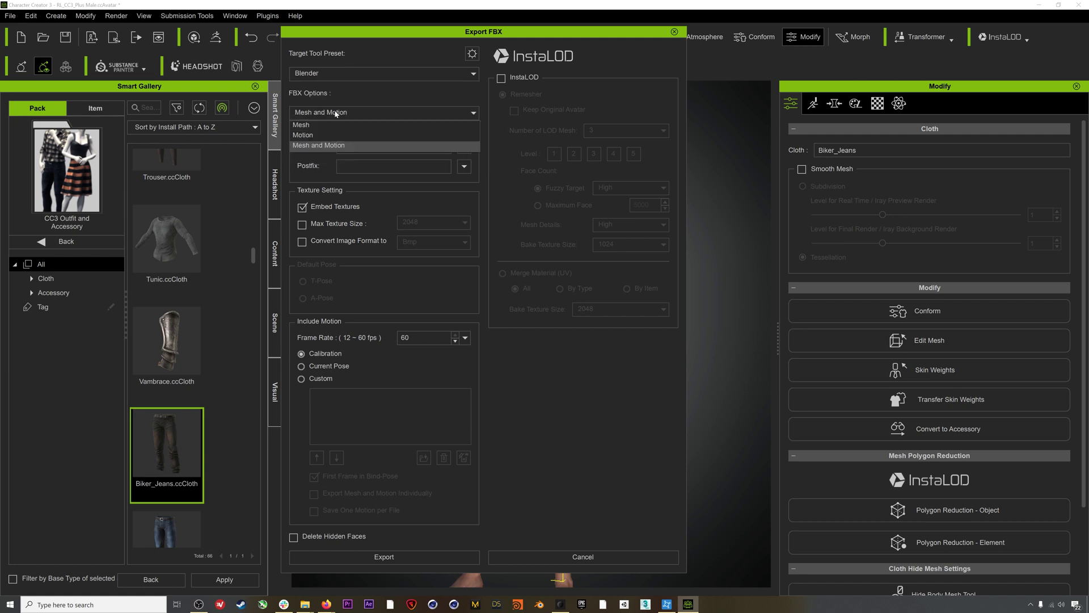
left_click(331, 125)
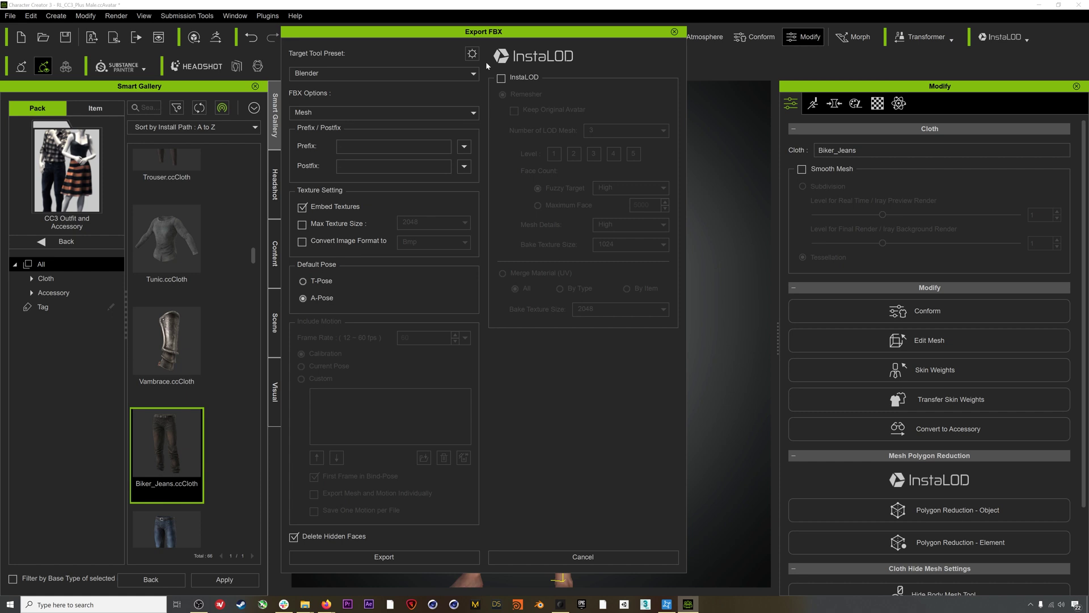
Enable Mouth Open as Morph and Merge Opacity to Diffuse Texture in the advanced FBX settings and export the character.
left_click(472, 55)
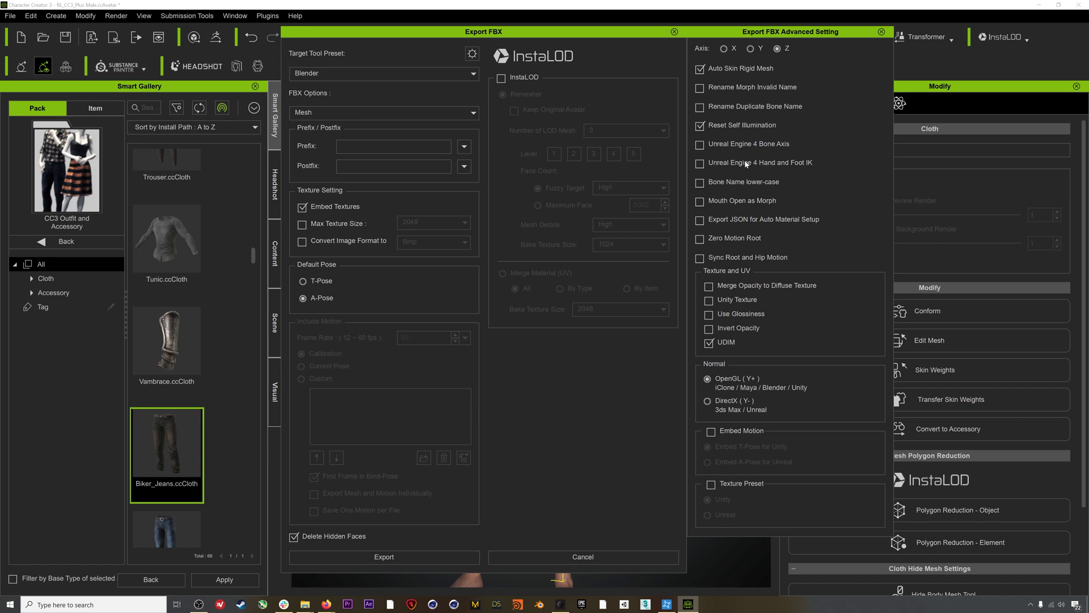
left_click(737, 208)
left_click(742, 208)
left_click(754, 286)
left_click(386, 560)
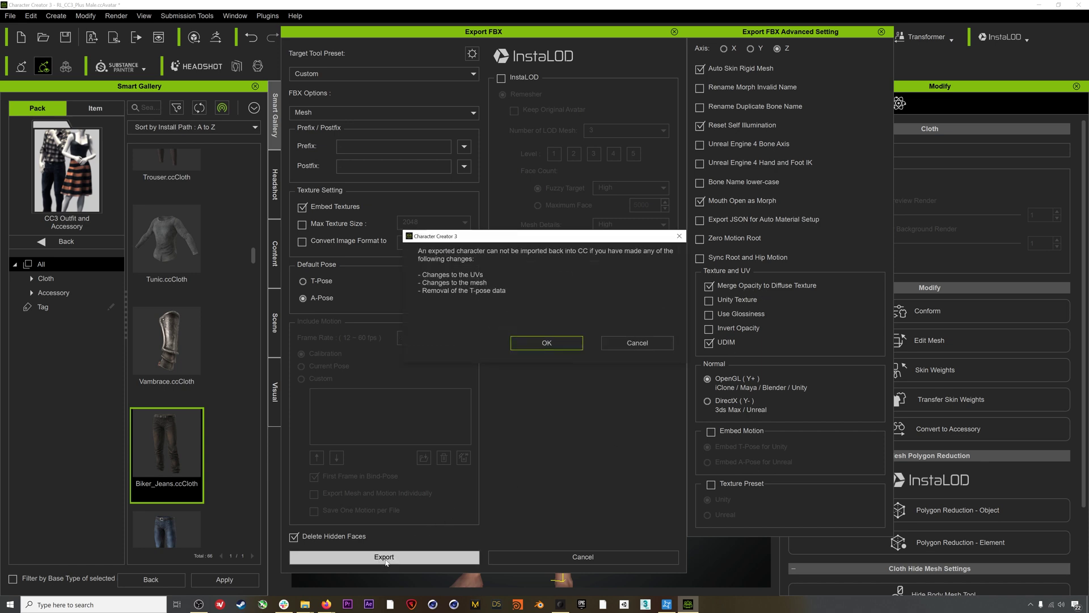
left_click(546, 342)
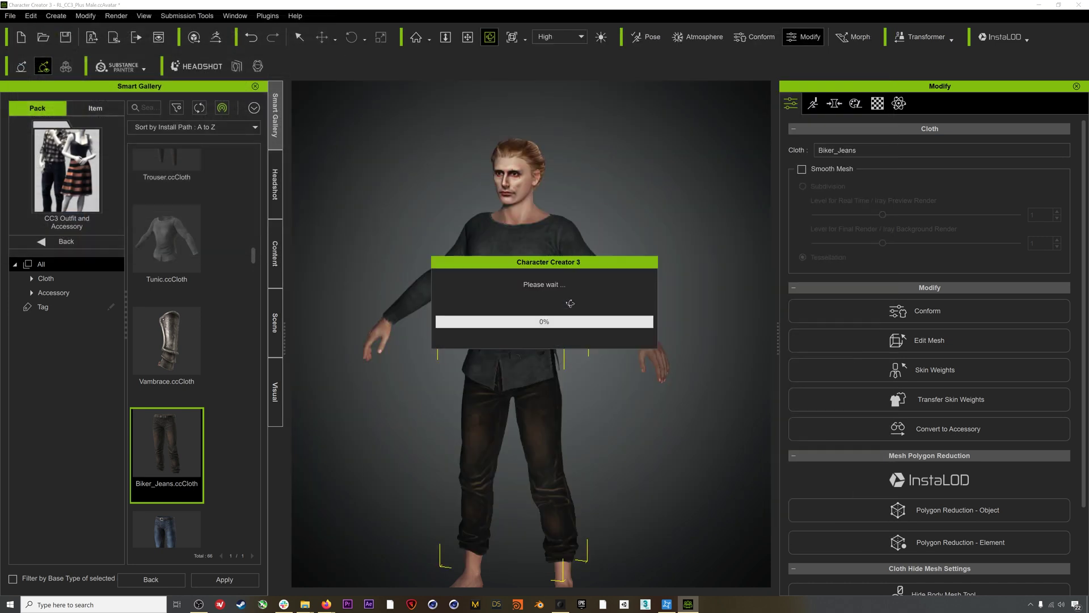
Switch to Blender, dismiss the splash screen and delete the default camera, cube and light.
left_click(539, 605)
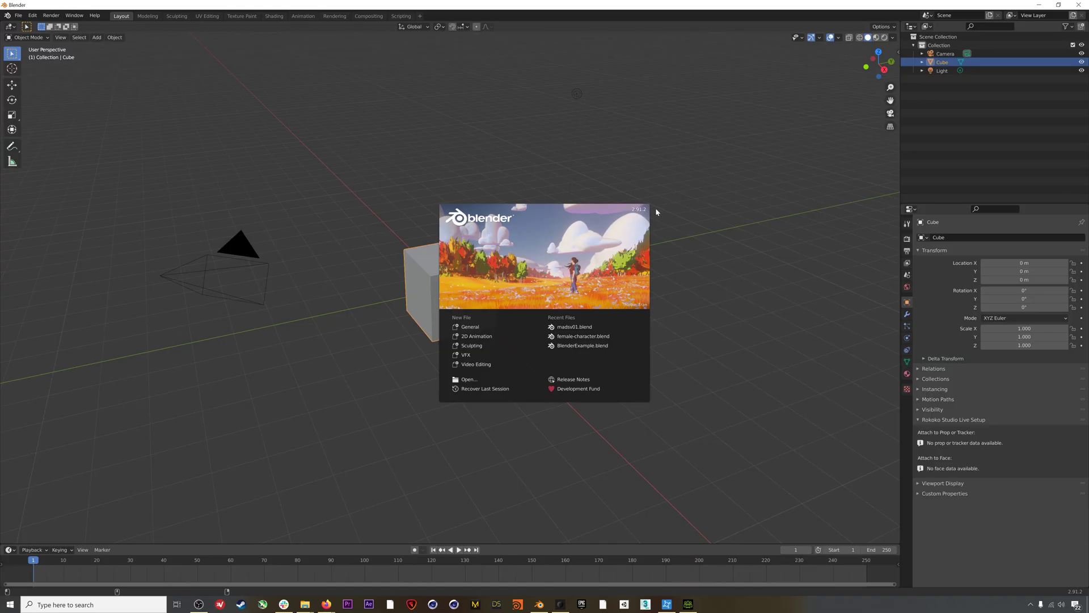
left_click(703, 218)
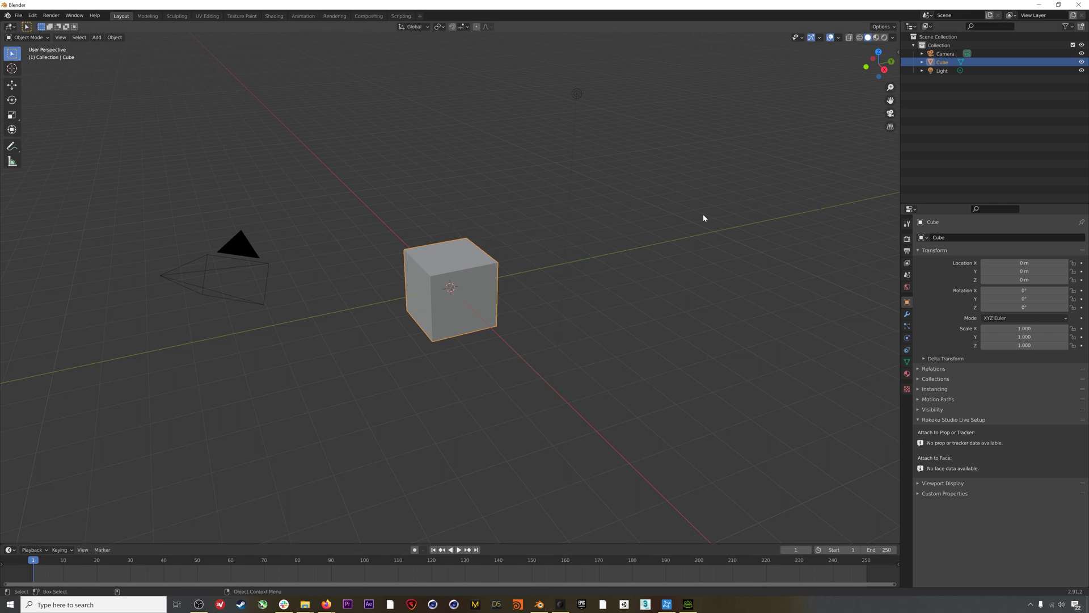
left_click(637, 268)
key("a")
key("Delete")
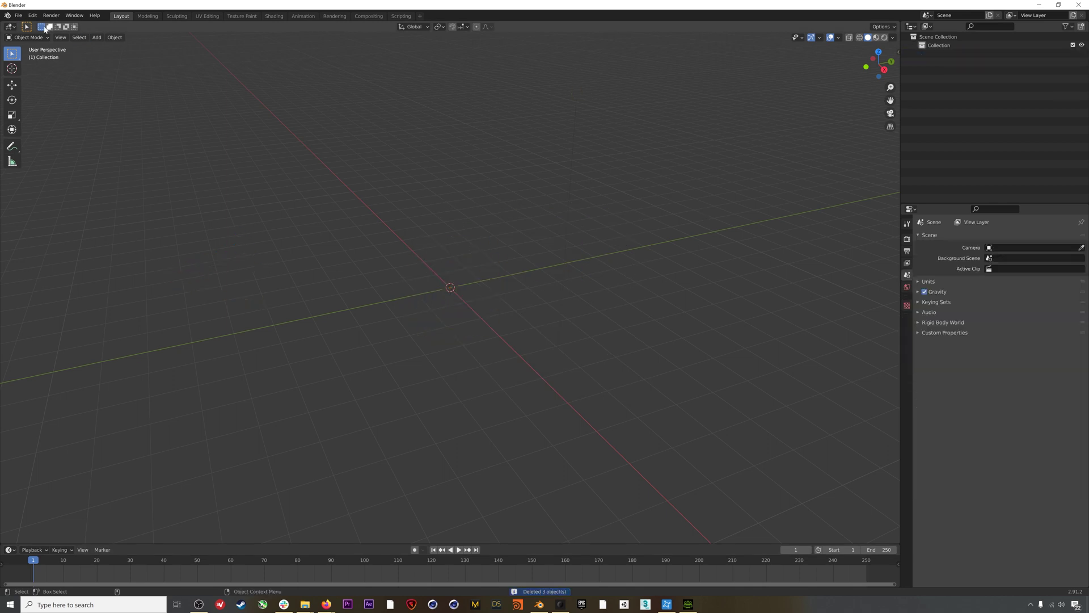
Import MadsTest.Fbx from the 210306_CC3Retargeting folder with Automatic Bone Orientation enabled in the armature import options.
left_click(18, 15)
mouse_move(44, 130)
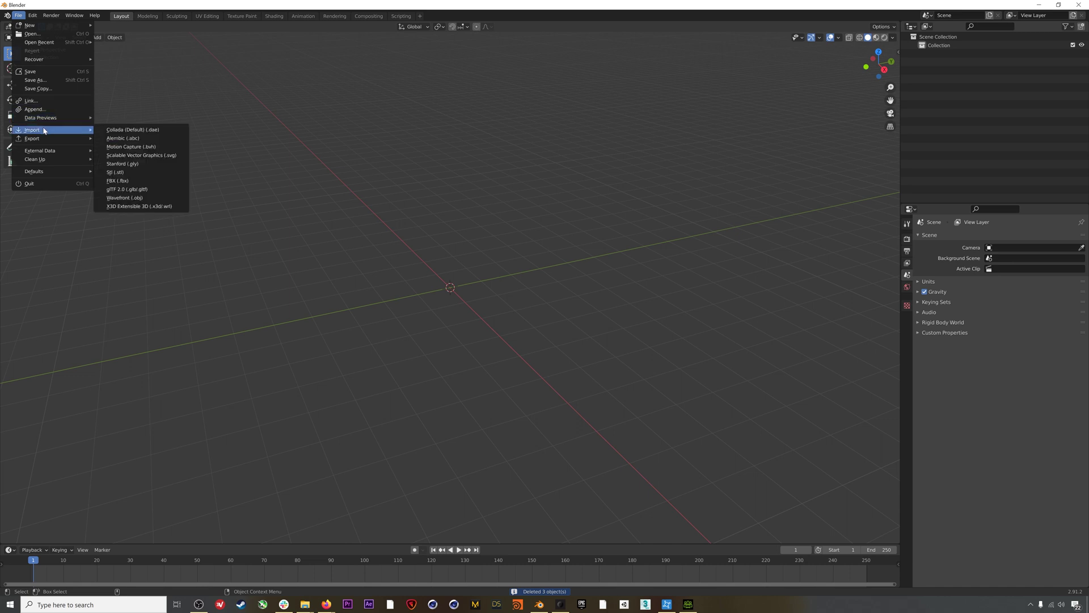
left_click(117, 180)
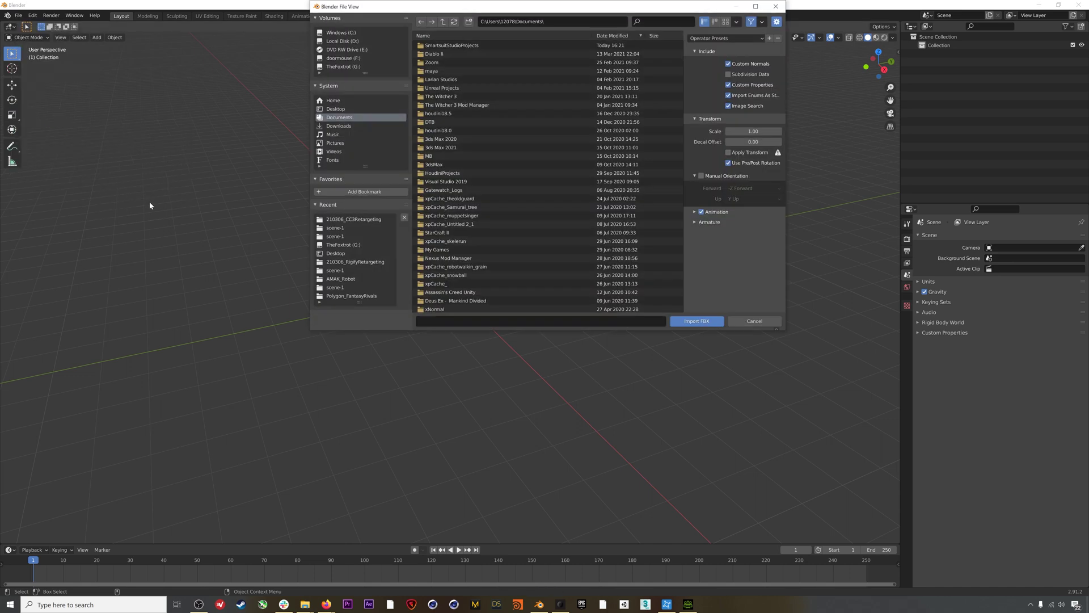
left_click(359, 220)
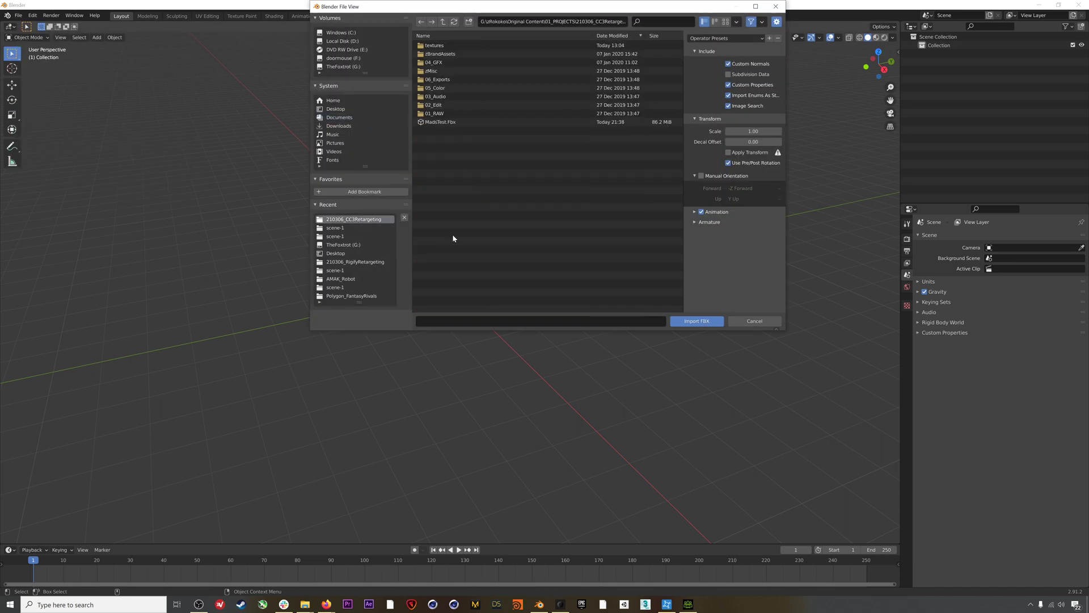
left_click(441, 122)
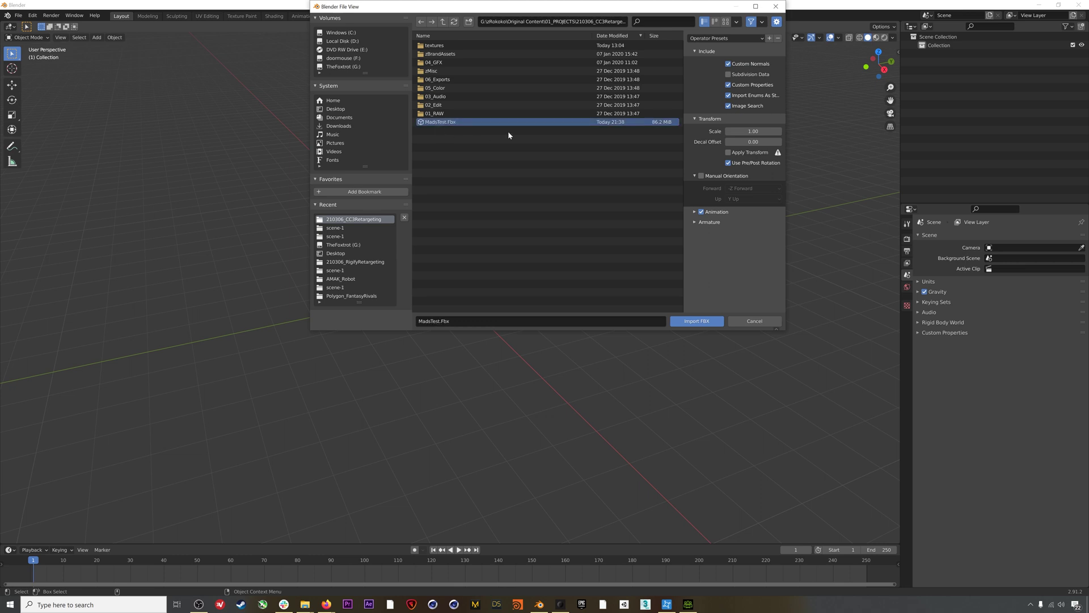
left_click(709, 222)
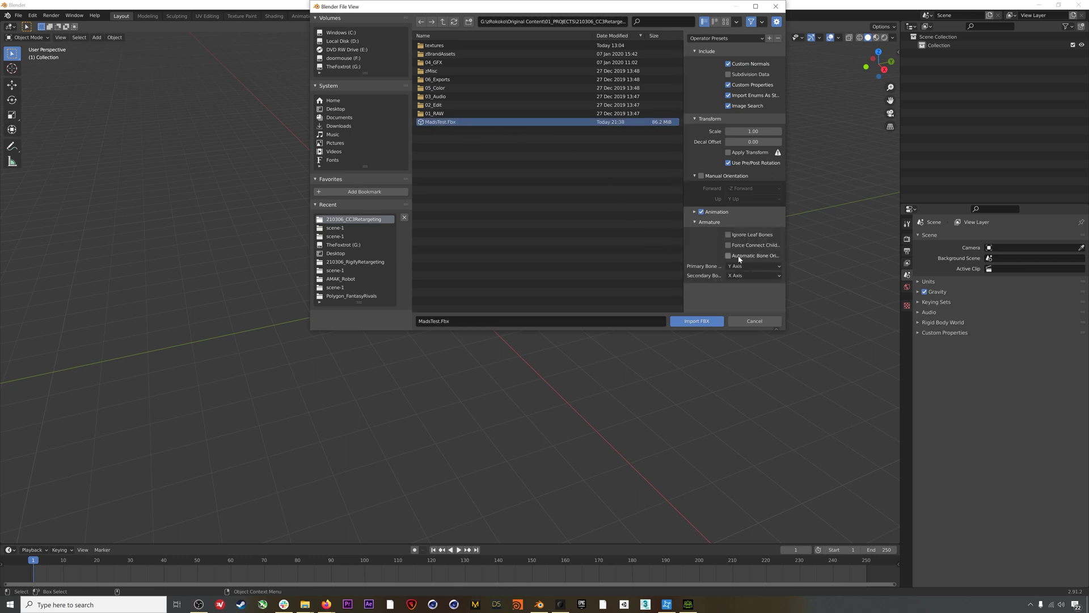
left_click(755, 255)
left_click(695, 320)
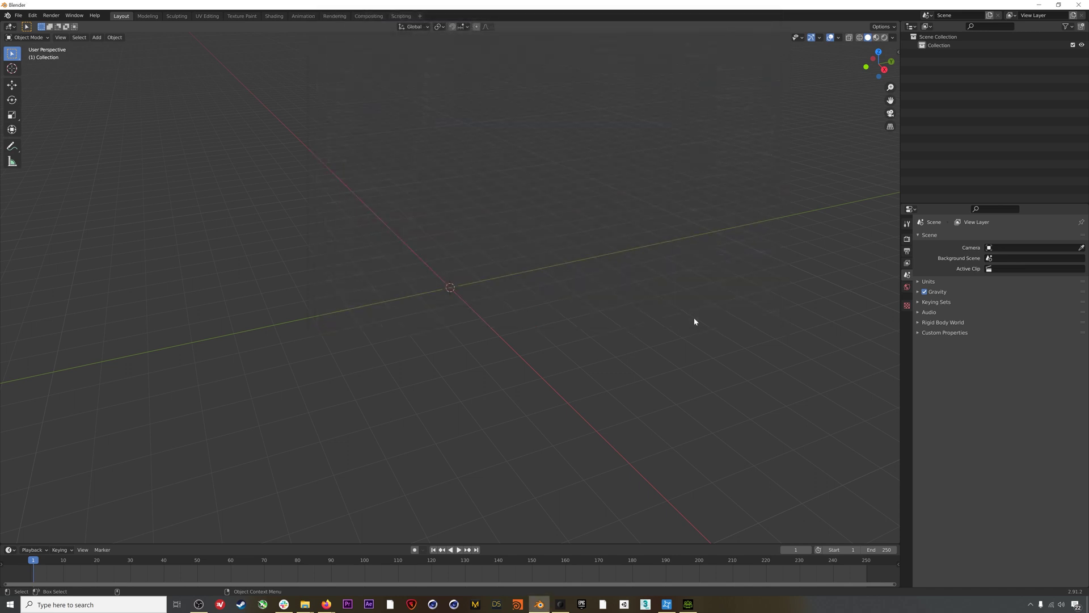
Show the imported character's textures by switching the viewport to Material Preview shading.
left_click(442, 249)
scroll(441, 250, "up", 8)
middle_click_drag(442, 249, 521, 188)
left_click(876, 38)
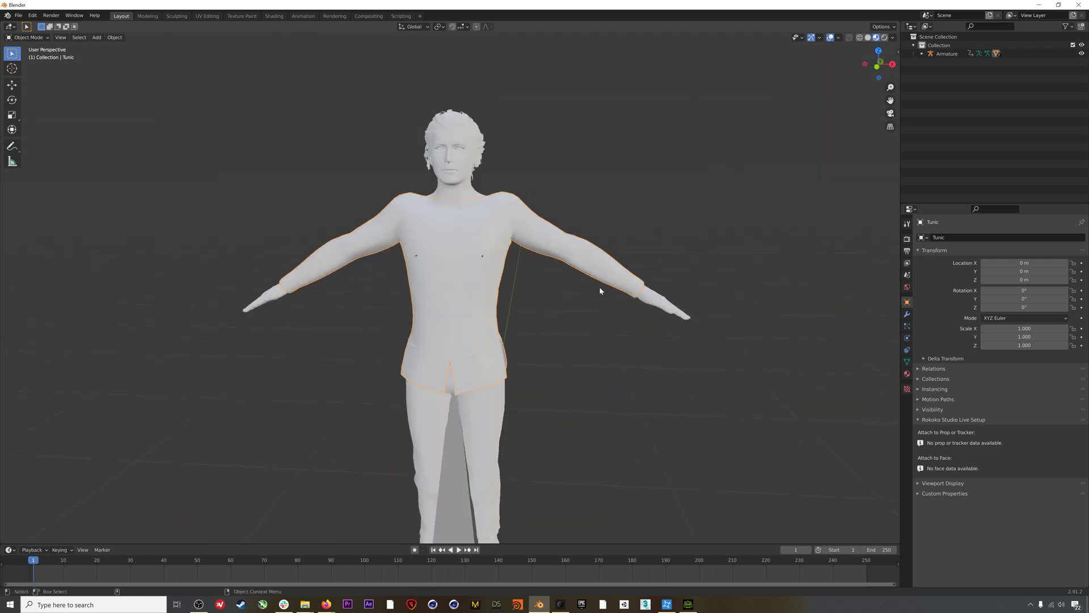
Set the hair's Scalp_High_polytail material to Alpha Blend with backface culling enabled.
scroll(454, 170, "down", 2)
scroll(452, 150, "up", 8)
middle_click_drag(460, 141, 516, 238)
left_click(520, 158)
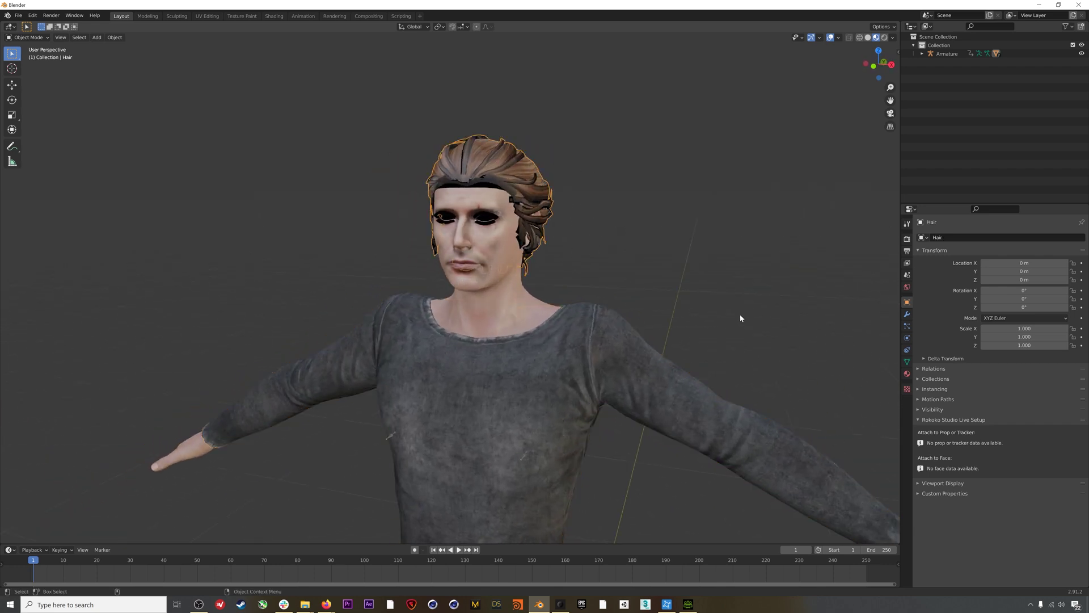
left_click(906, 373)
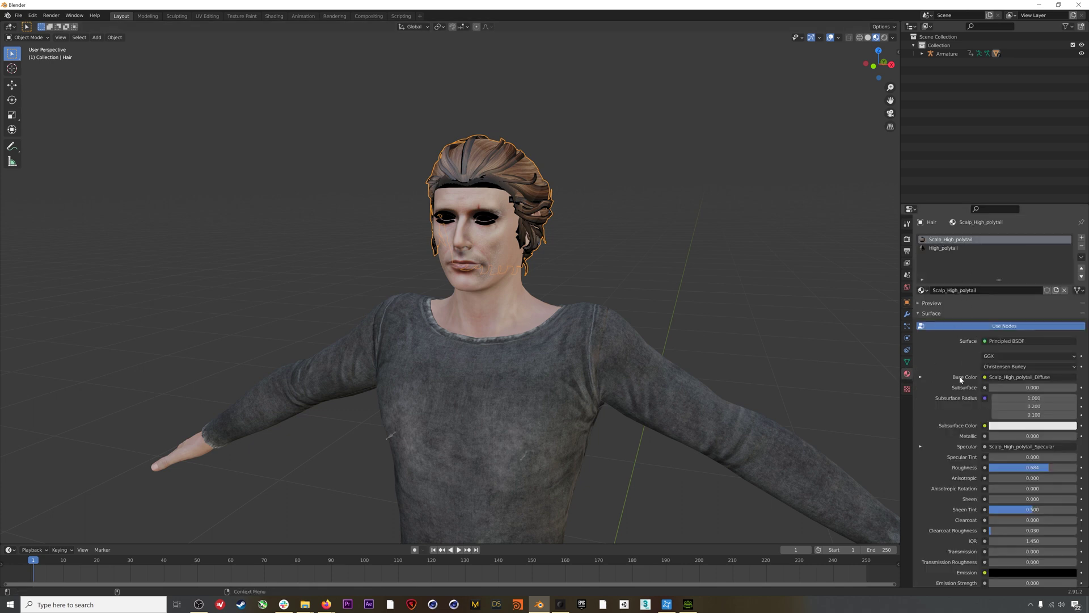
scroll(945, 414, "down", 8)
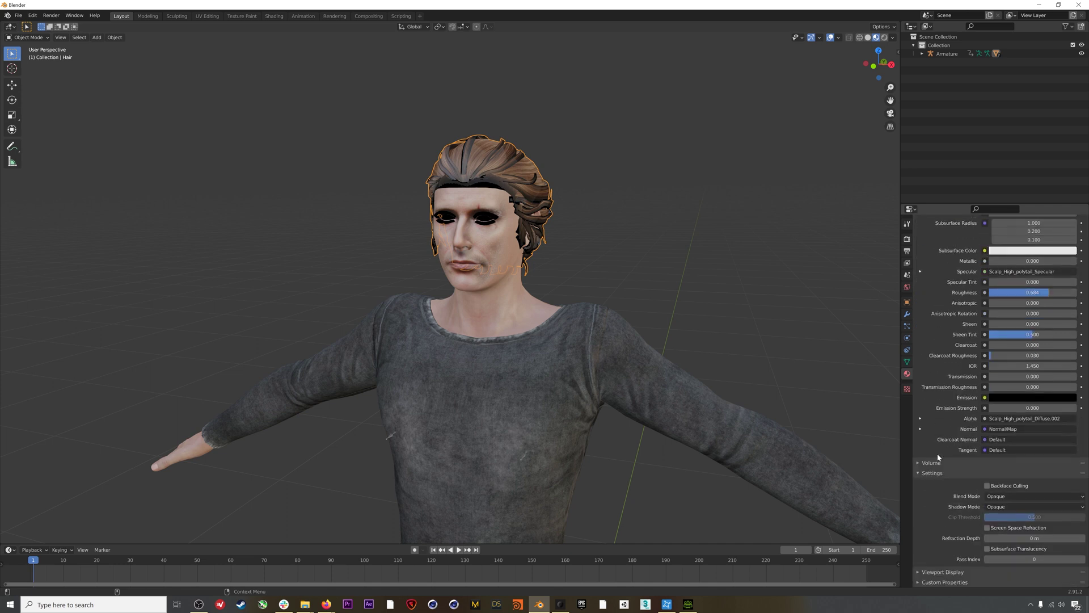
left_click(998, 497)
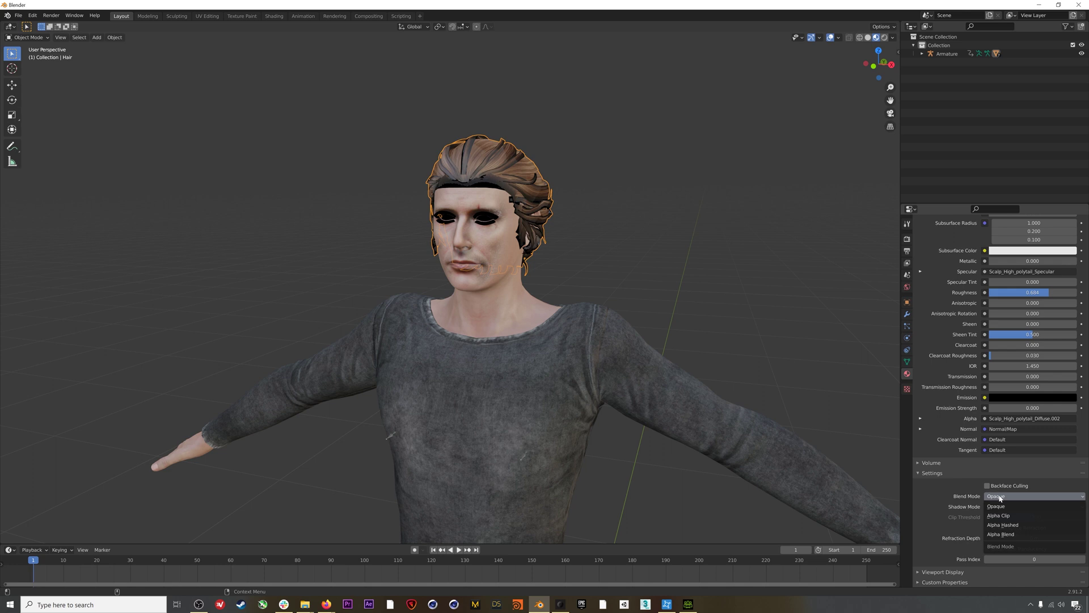
left_click(1001, 534)
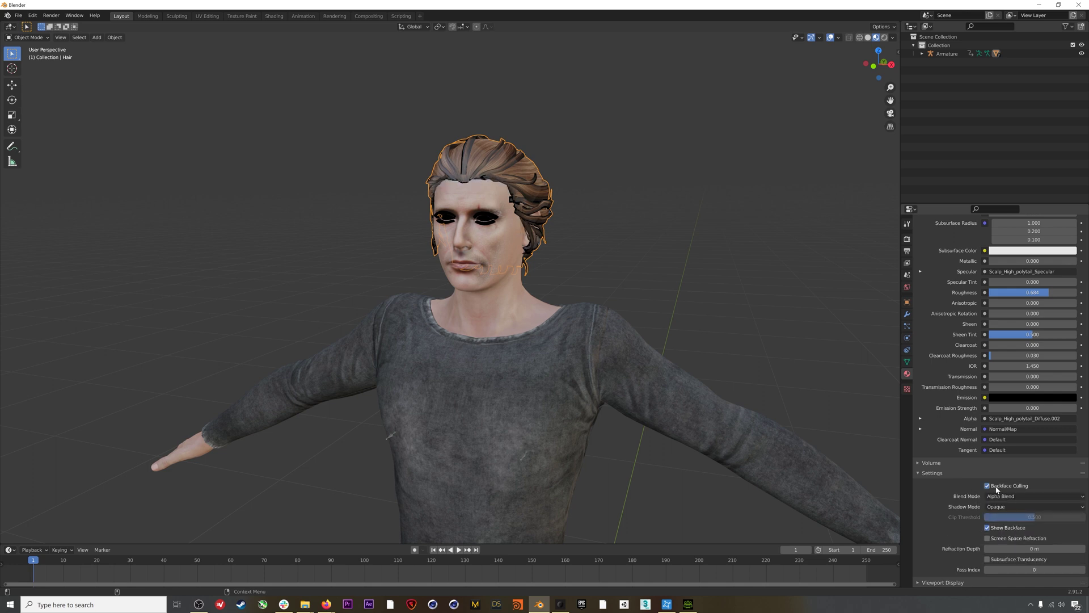
Set the blend mode of the hair's High_polytail material to Alpha Hashed.
scroll(915, 457, "up", 8)
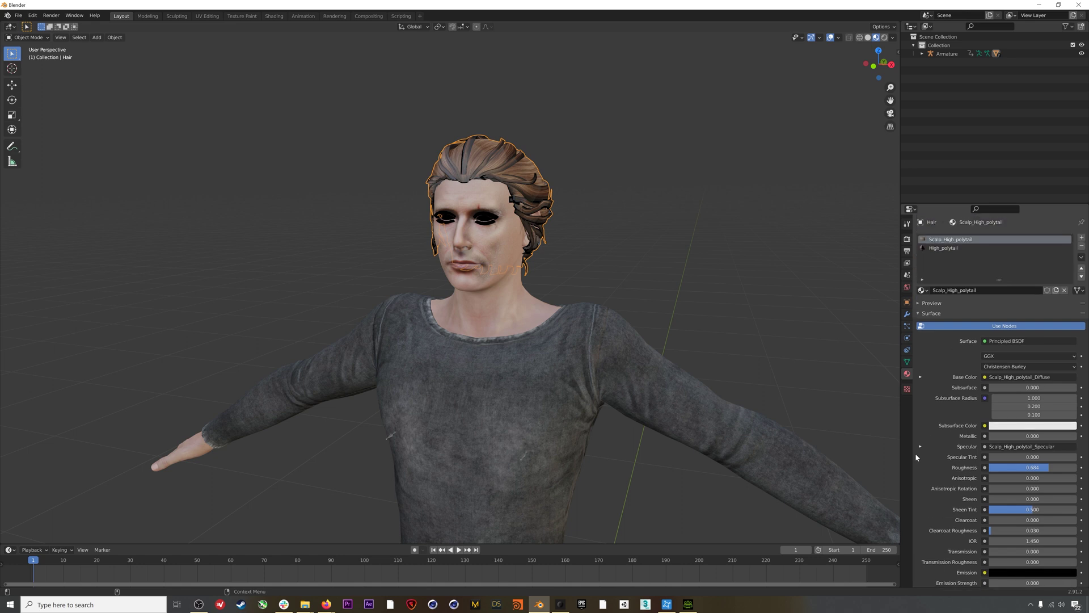
left_click(954, 250)
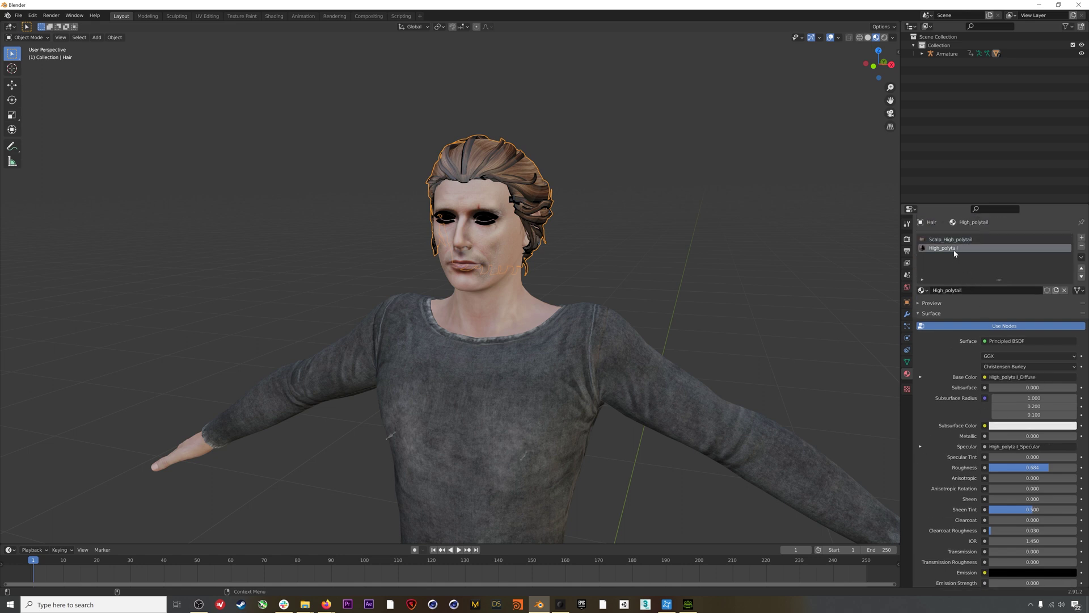
scroll(960, 438, "down", 8)
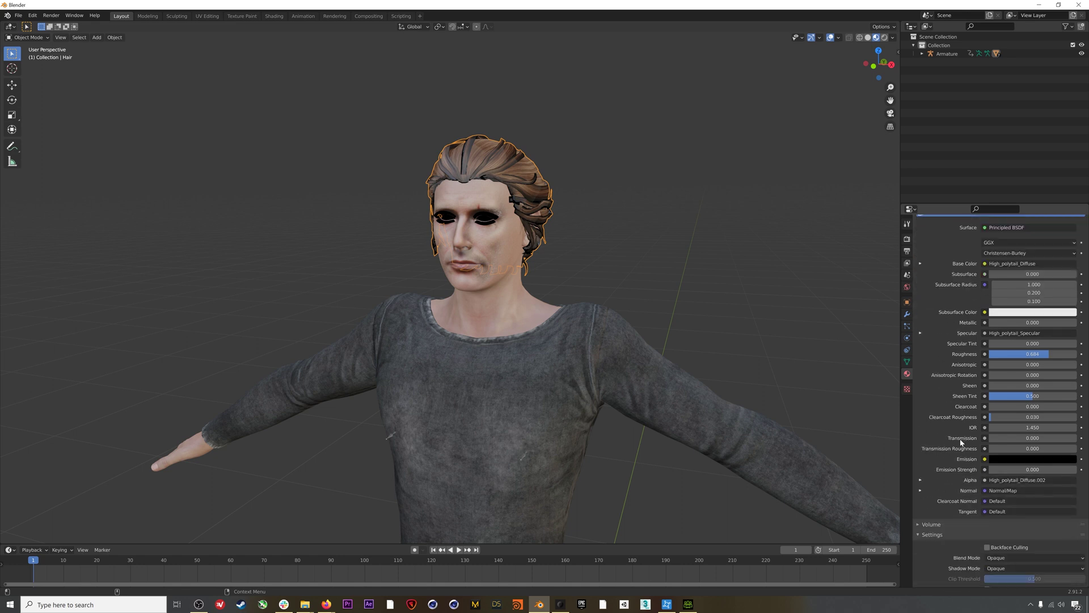
left_click(1008, 496)
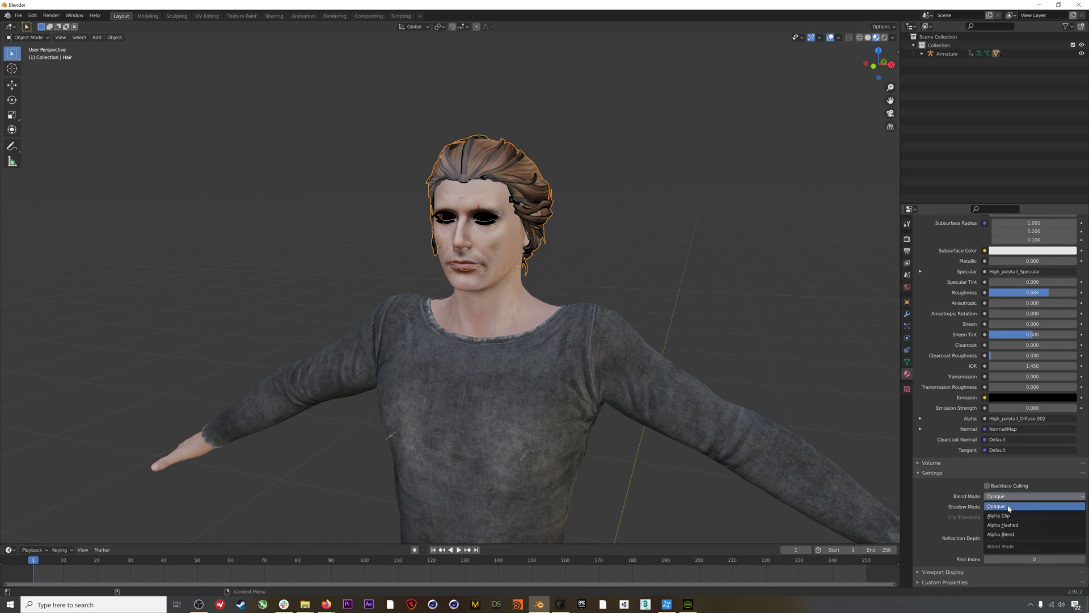
left_click(1008, 525)
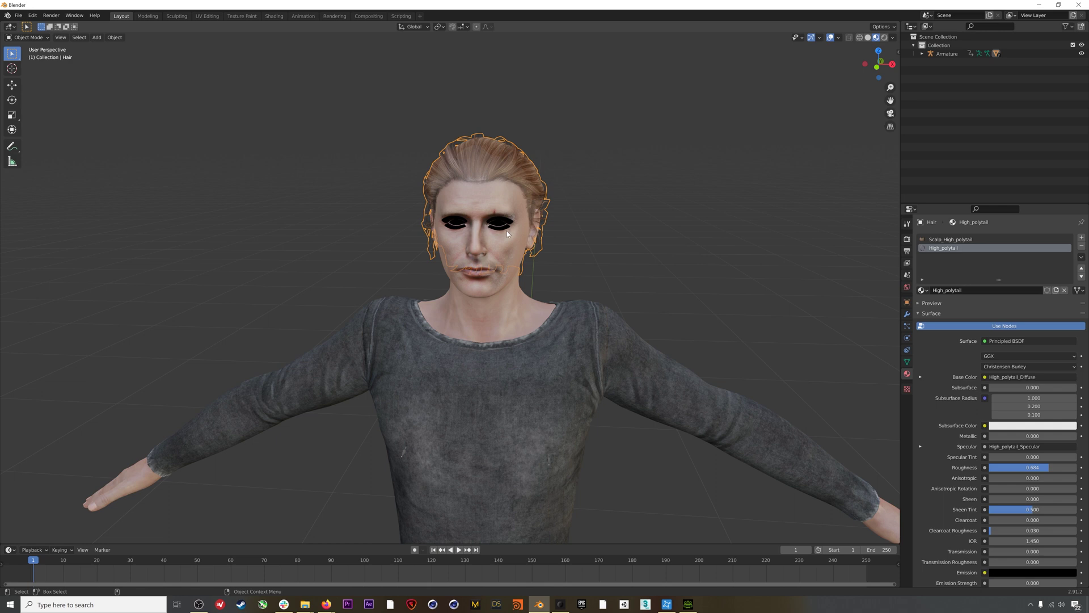
Set the Std_Eye_Occlusion_R material of CC_Base_EyeOcclusion to Alpha Blend with backface culling enabled.
left_click(506, 231)
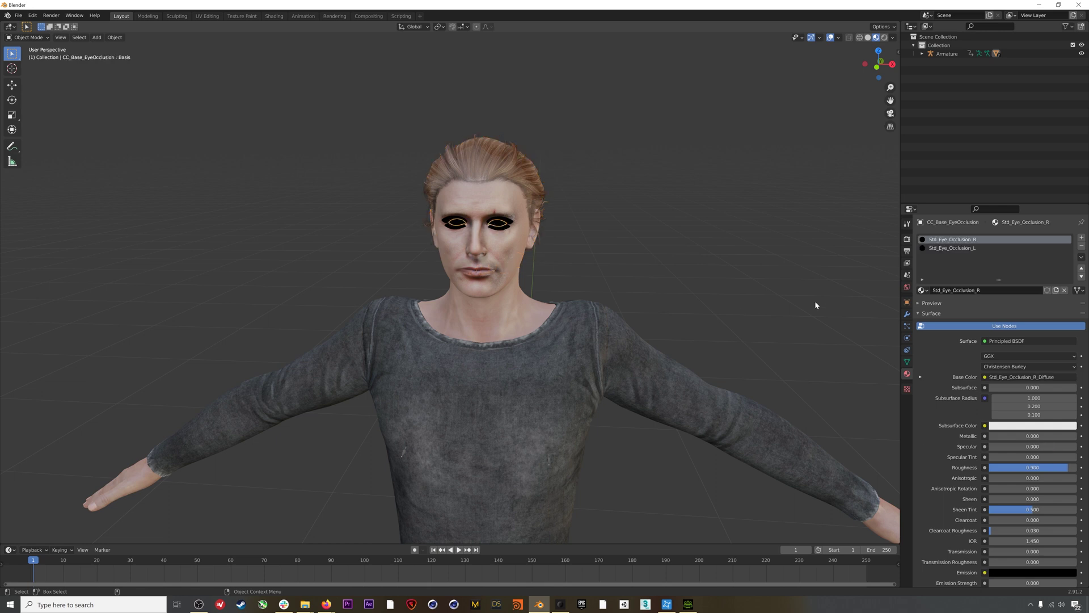
scroll(964, 437, "down", 8)
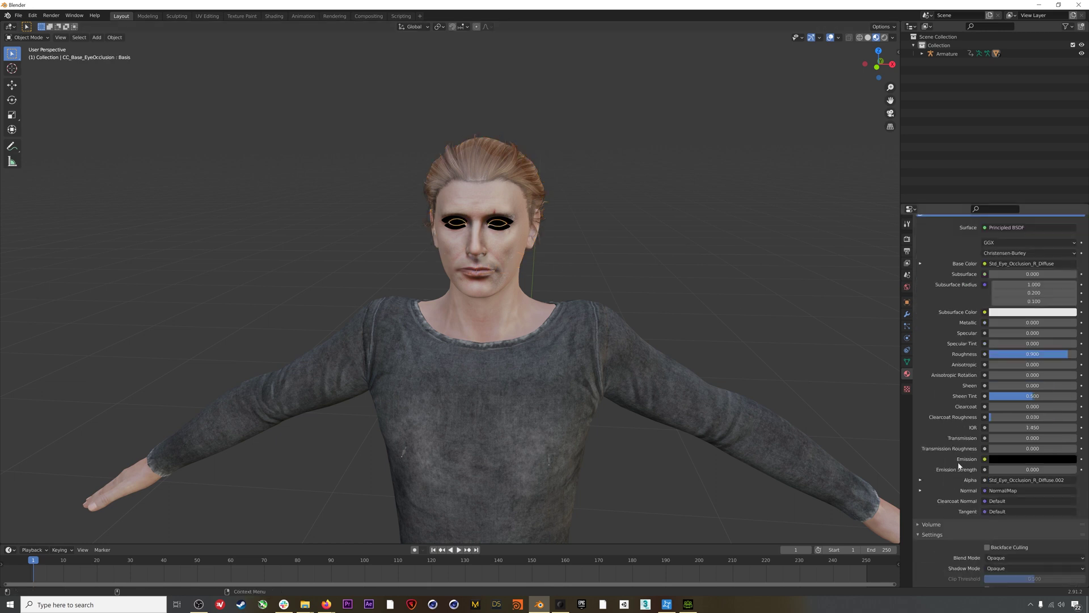
left_click(1003, 501)
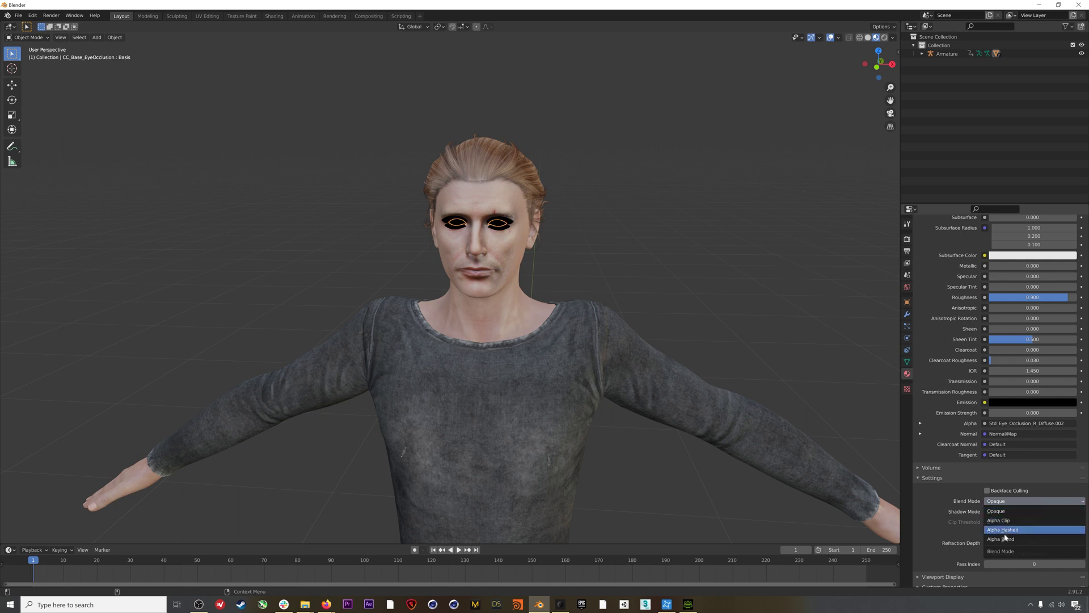
left_click(1002, 537)
Set the blend mode of the Std_Eye_Occlusion_L material to Alpha Blend.
scroll(1003, 536, "up", 8)
left_click(953, 240)
scroll(937, 417, "down", 9)
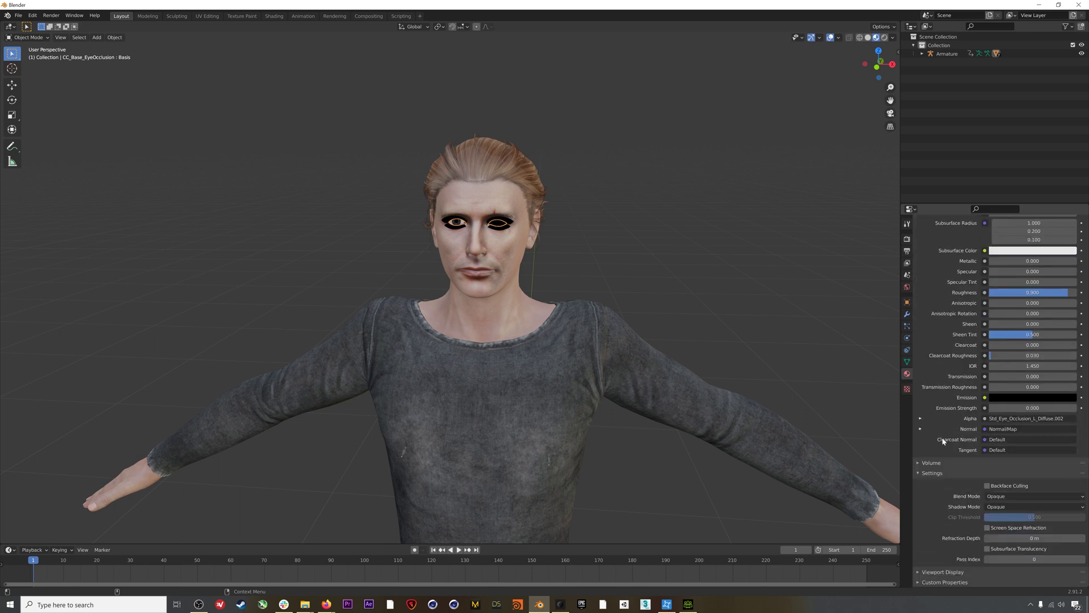
left_click(1004, 496)
left_click(1001, 534)
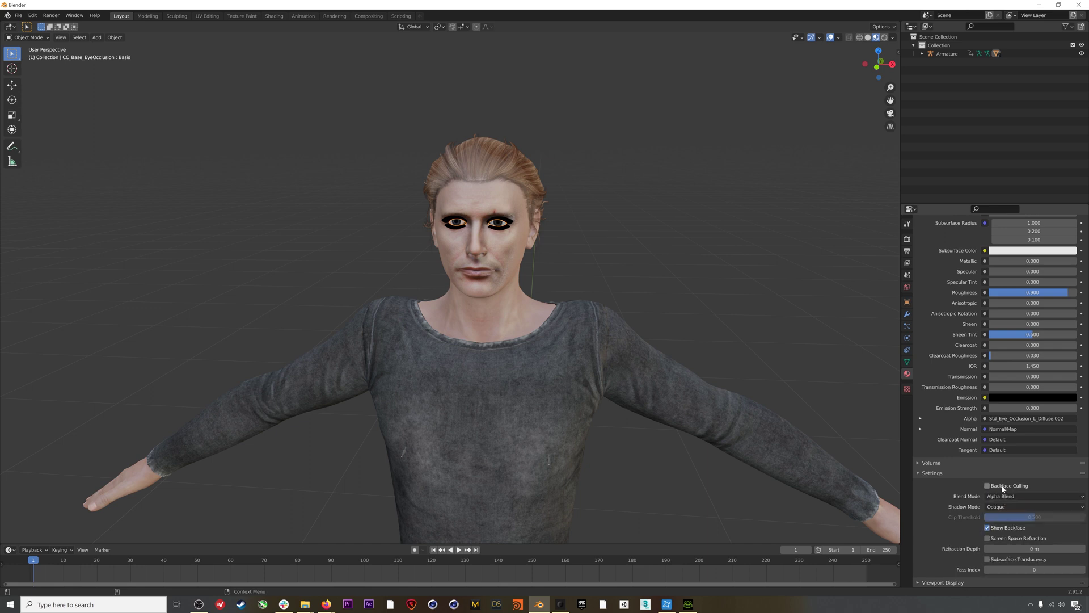
Reveal the armature's child objects in the outliner and delete the CC_Base_TearLine mesh.
key("KP_Decimal")
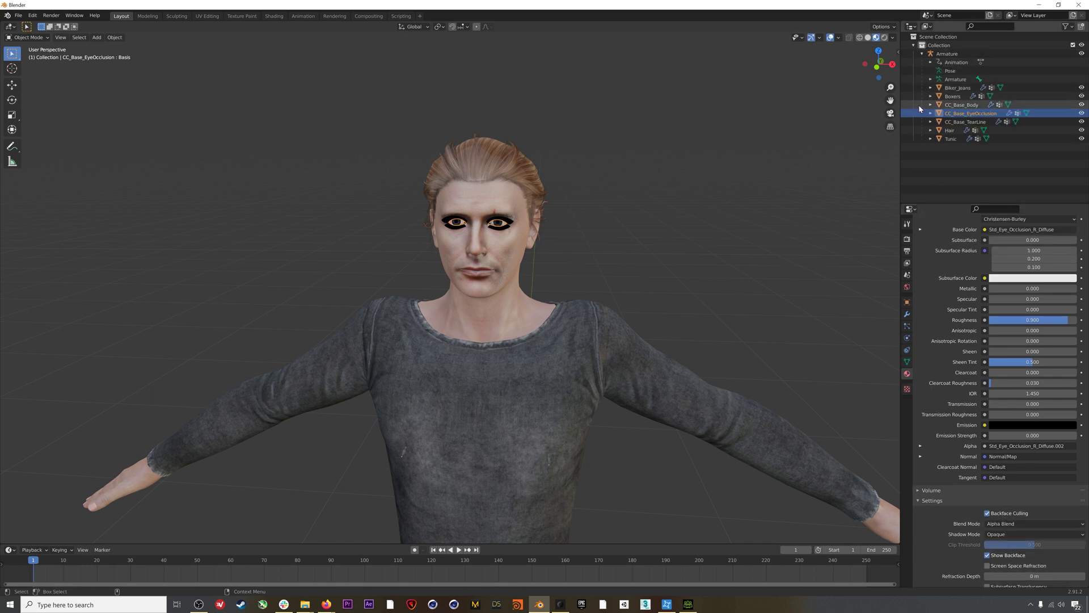
left_click(953, 122)
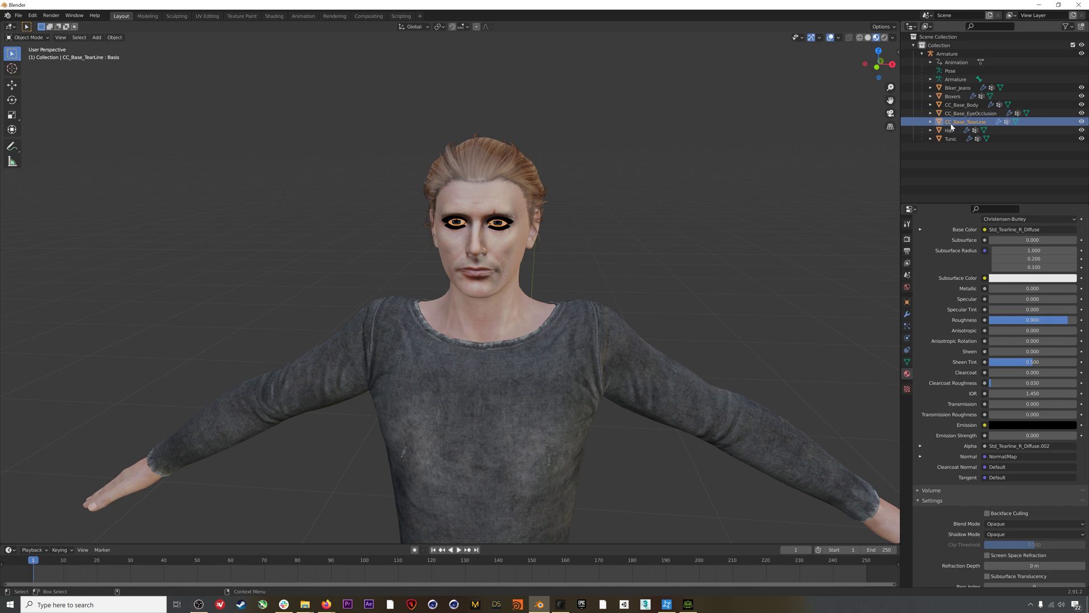
scroll(502, 226, "up", 6)
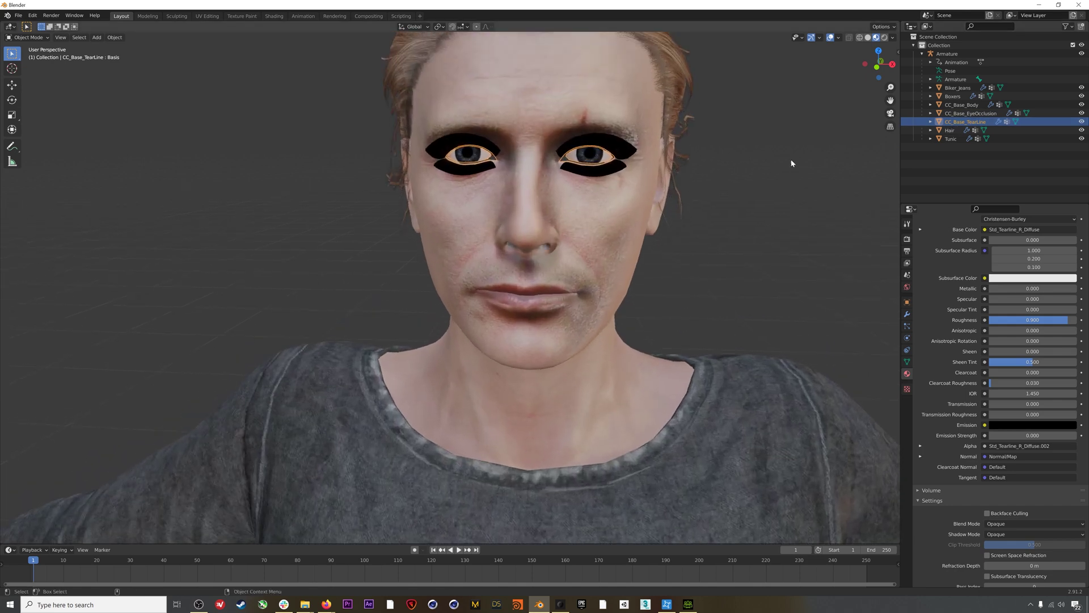
key("Delete")
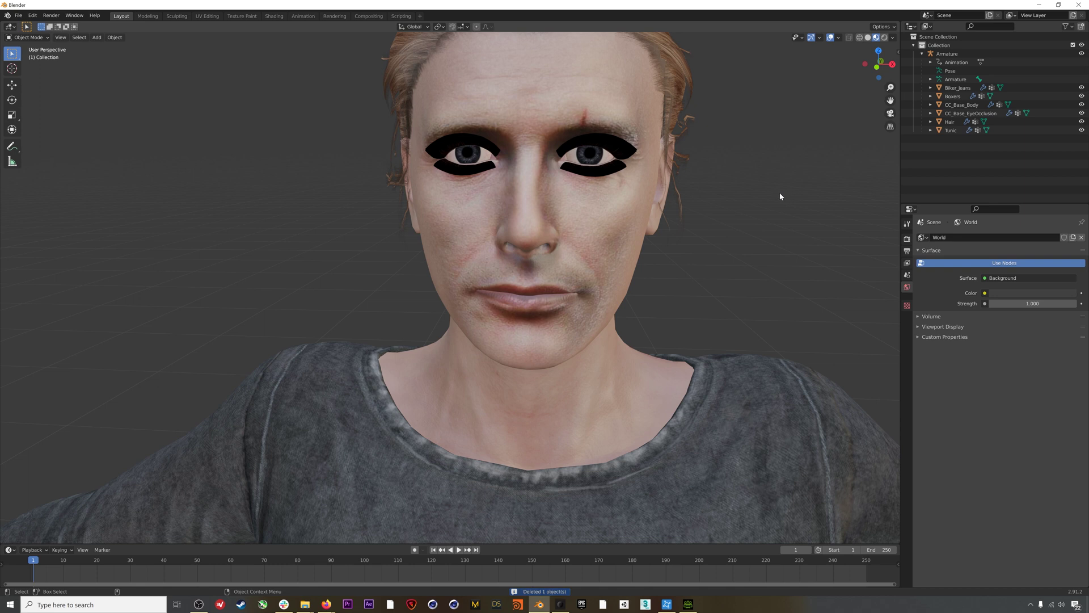
Set the Std_Eyelash material of CC_Base_Body to Alpha Blend with backface culling enabled.
scroll(642, 321, "down", 4)
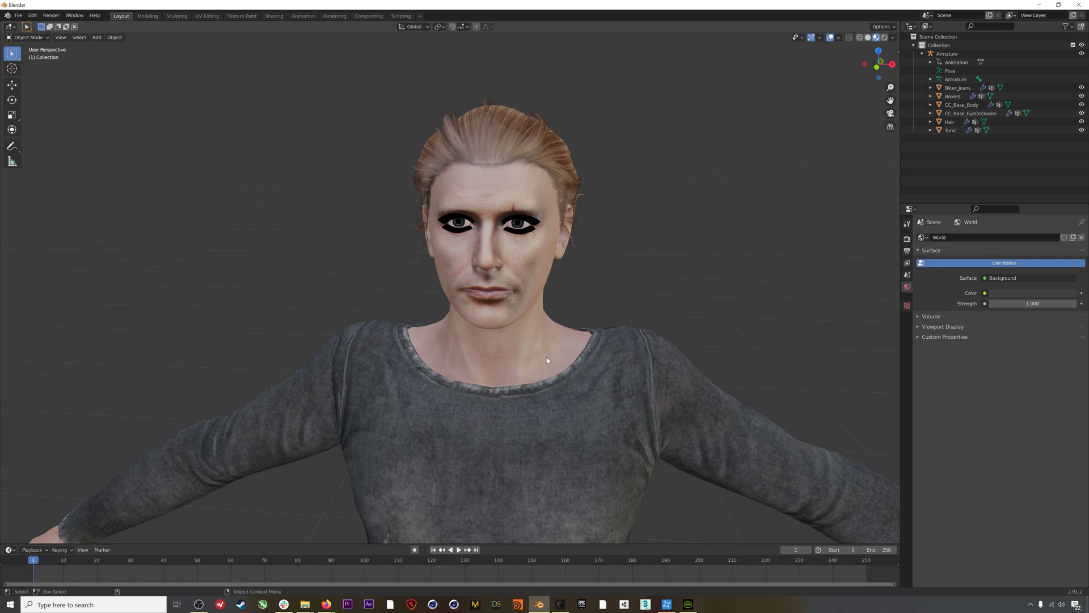
left_click(539, 259)
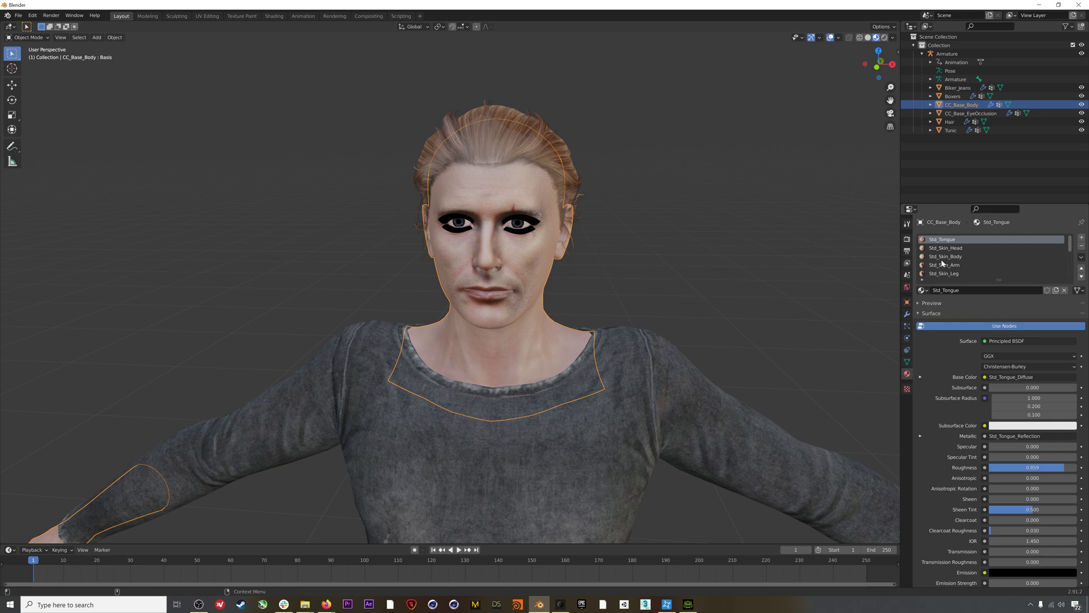
scroll(935, 271, "down", 3)
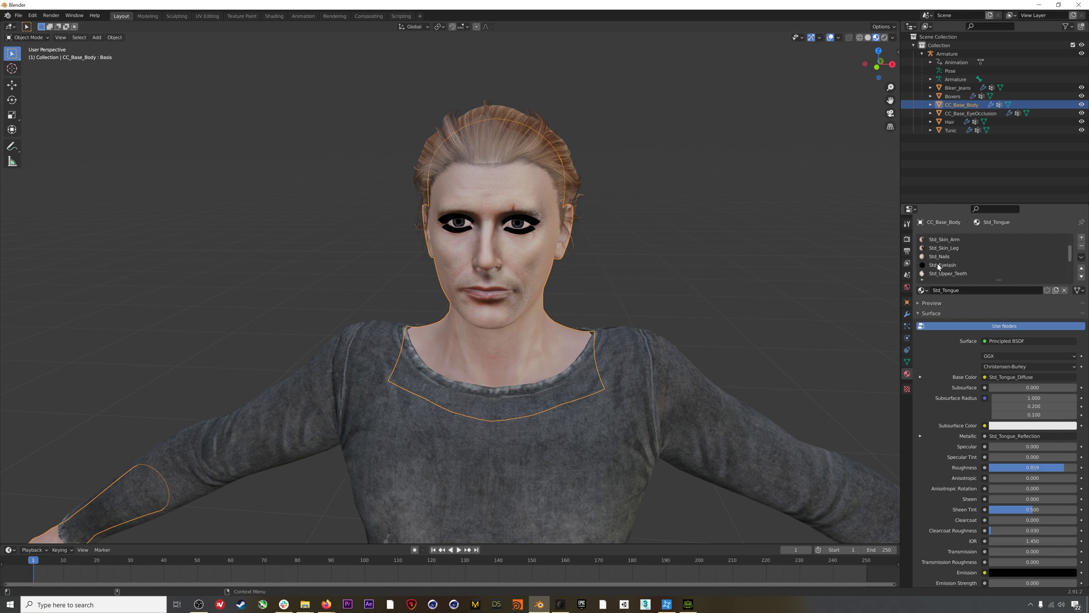
left_click(942, 265)
scroll(945, 451, "down", 4)
scroll(945, 453, "down", 2)
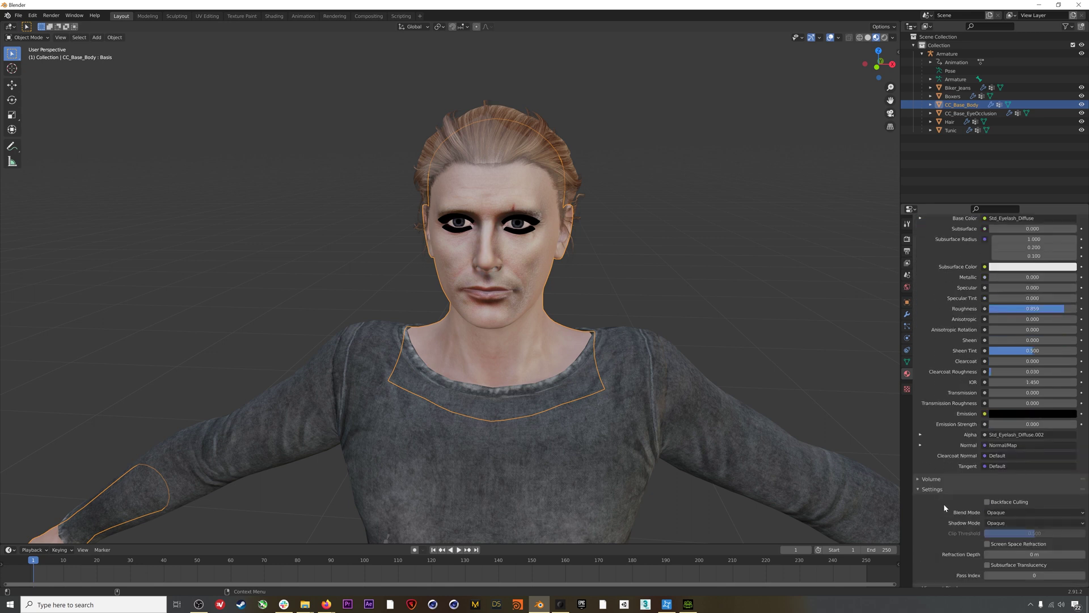
left_click(1021, 512)
left_click(1004, 550)
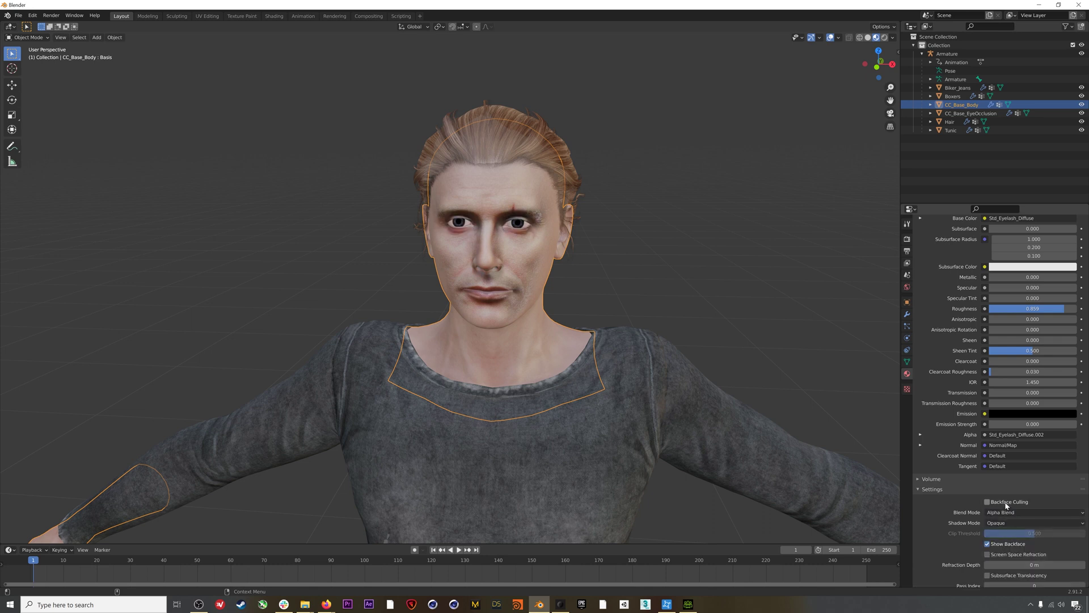
Deselect the character's body and switch the viewport to Rendered shading.
left_click(665, 273)
scroll(482, 250, "down", 3)
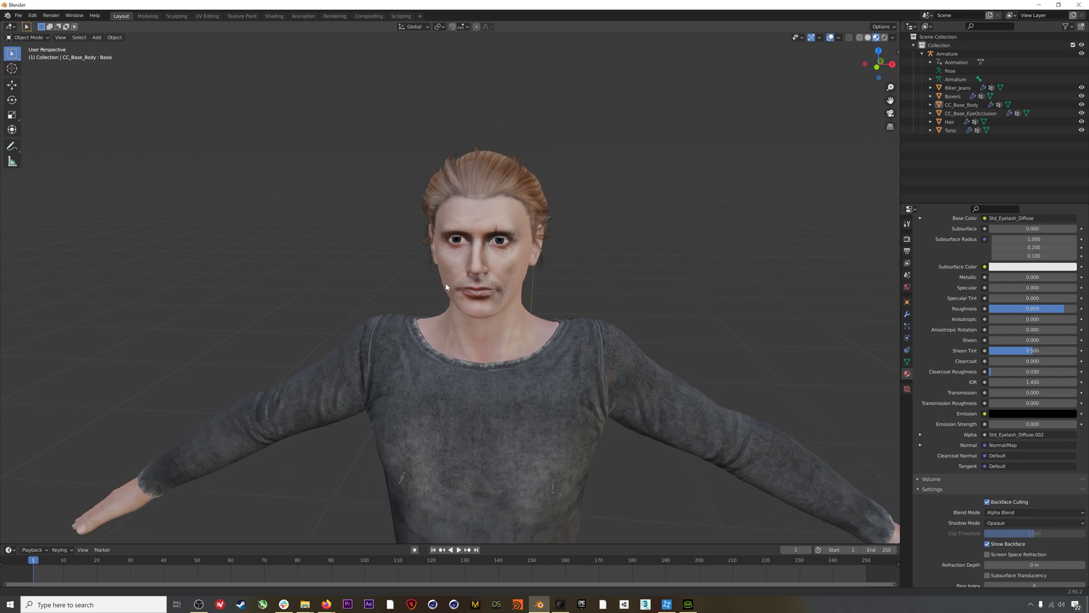
middle_click_drag(502, 346, 471, 290, "shift")
left_click(892, 40)
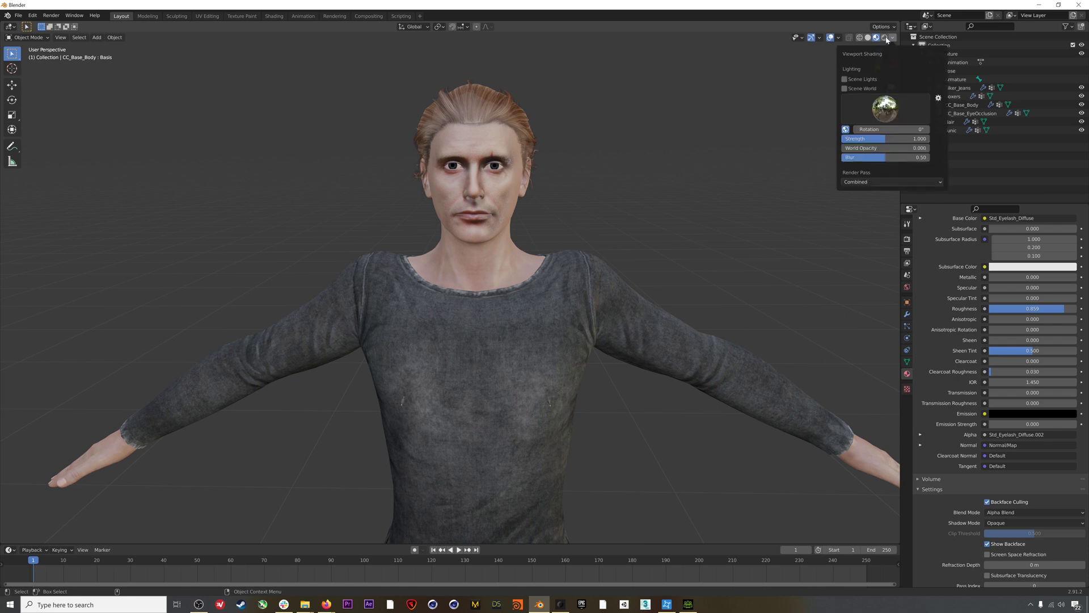
left_click(884, 37)
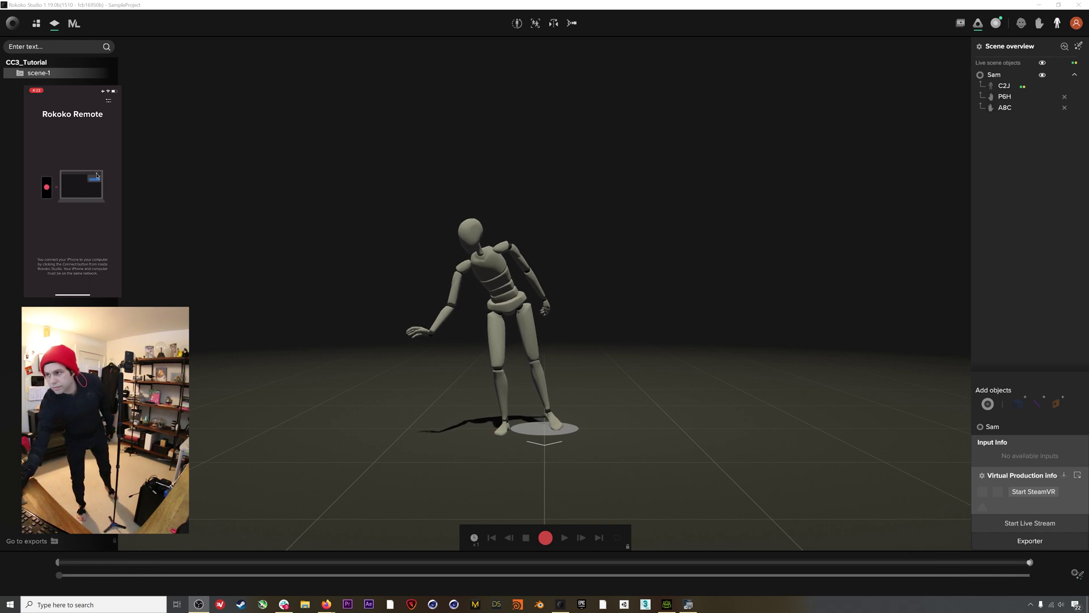
Connect the available iPhone through Rokoko Remote and assign its face capture profile to the live actor.
left_click(994, 25)
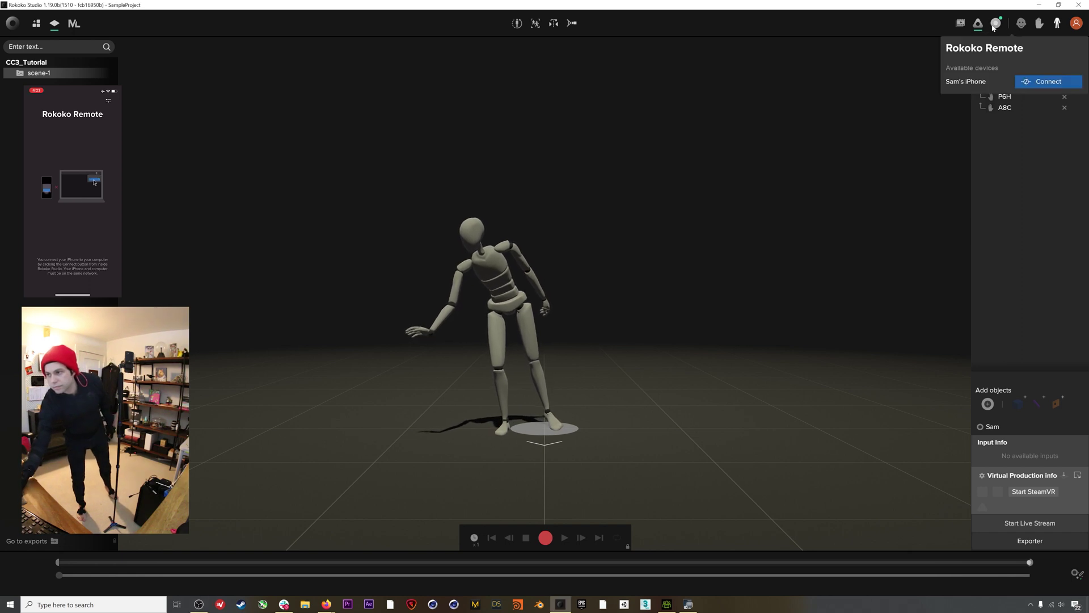
left_click(1024, 81)
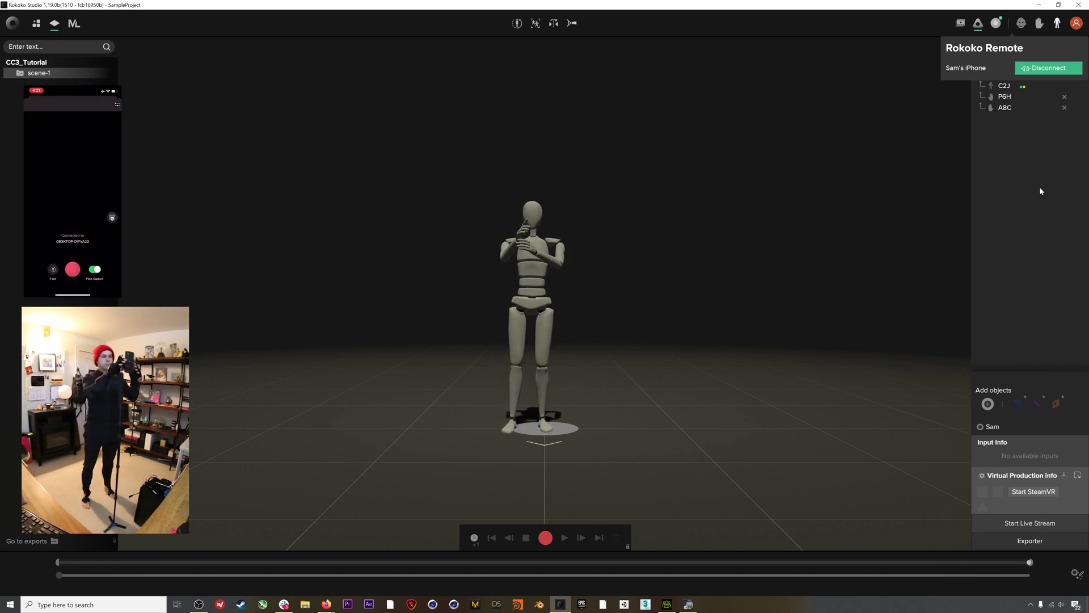
left_click(1007, 109)
left_click_drag(998, 137, 995, 76)
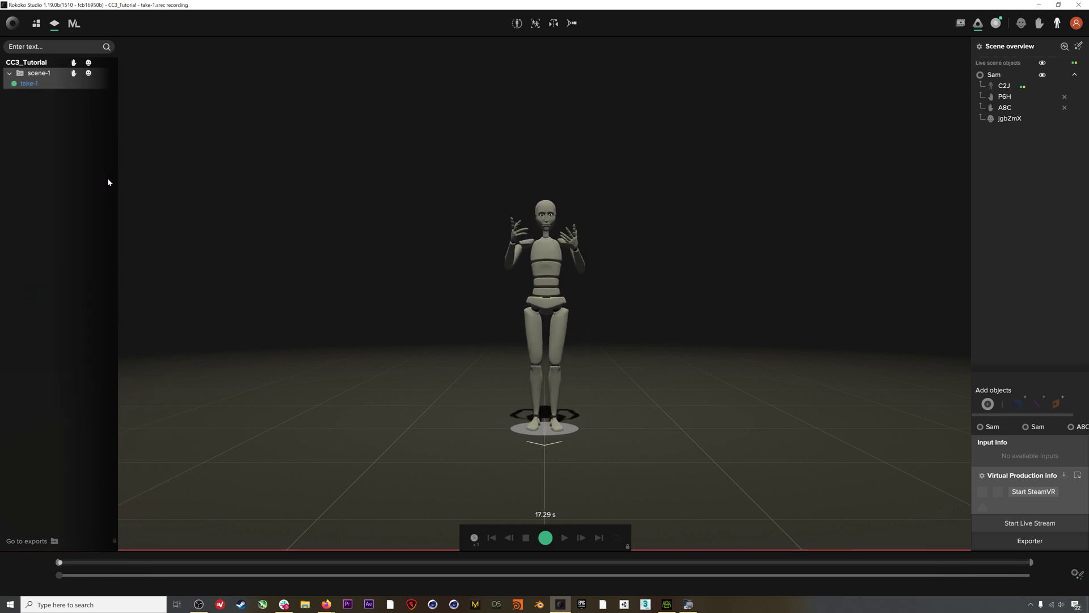
Stop recording take-1, scrub through its playback, and rename the take mads_mocap.
left_click(545, 537)
left_click_drag(297, 519, 523, 563)
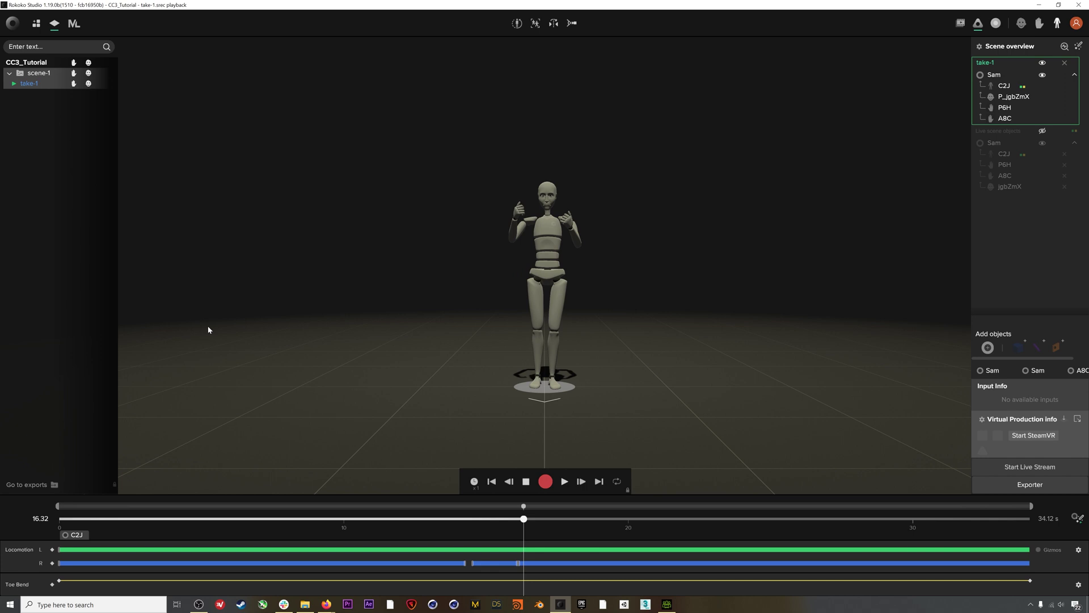
right_click(38, 86)
left_click(49, 107)
type("mads_mocap")
key("Return")
Export the mads_mocap take as binary FBX with body skeleton and face data, using the Maya HumanIK skeleton at 30 FPS.
right_click(39, 89)
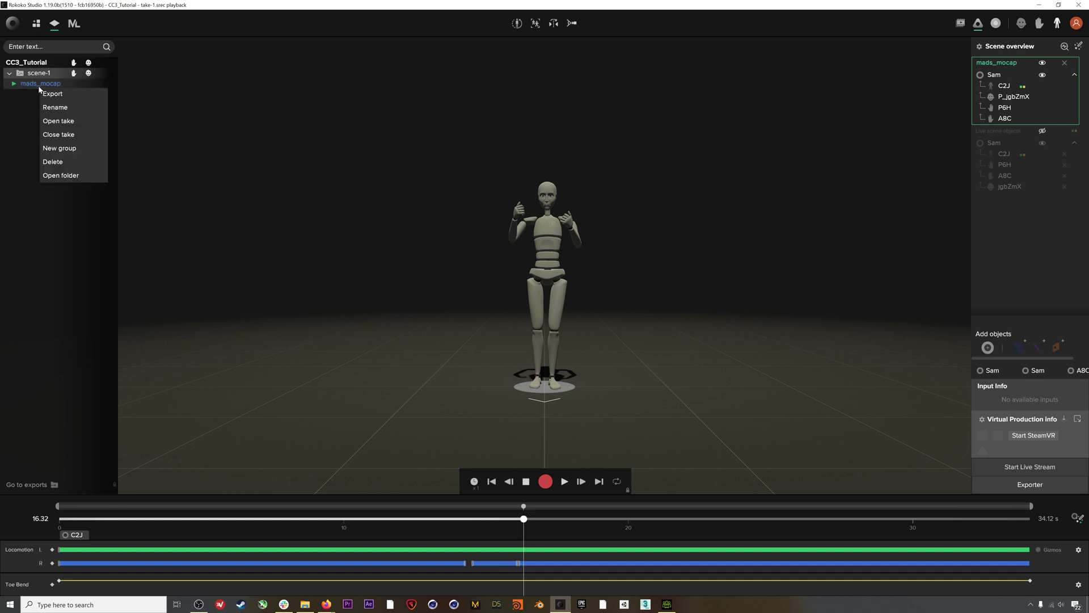
left_click(50, 94)
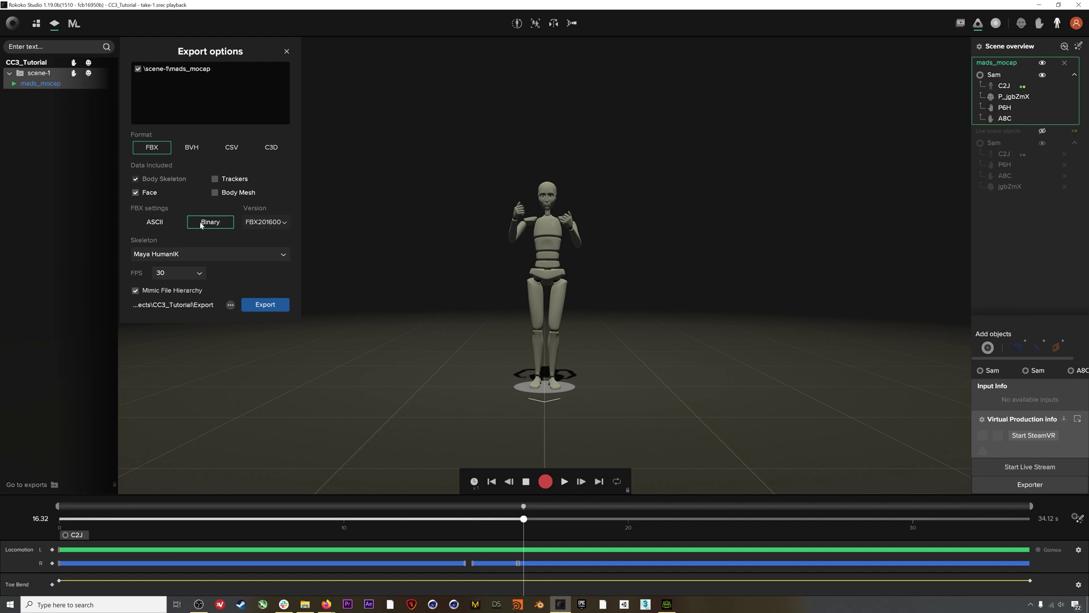
left_click(140, 195)
left_click(264, 304)
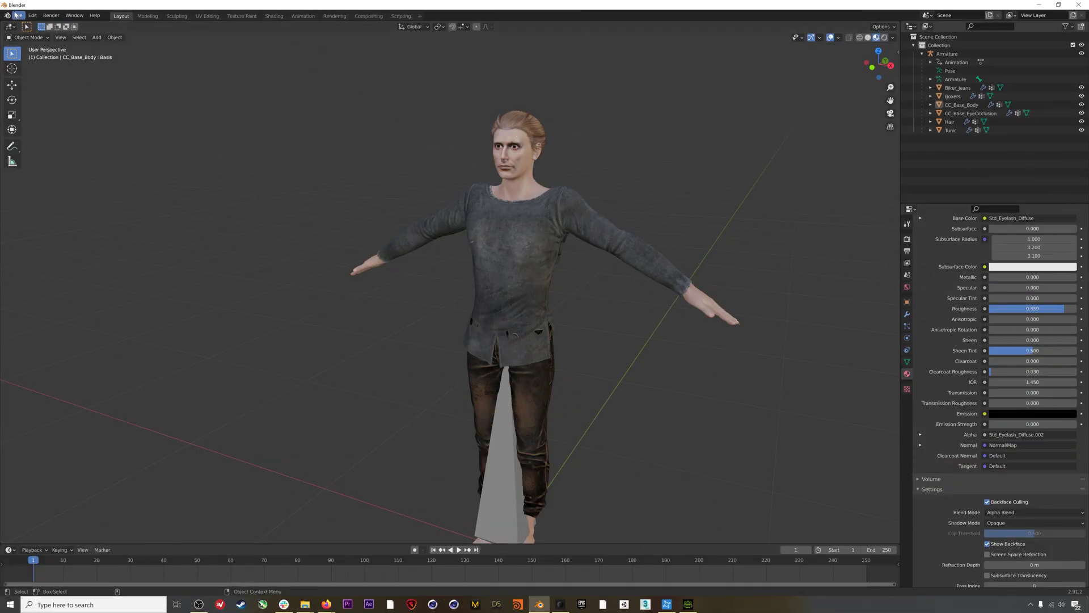
In Blender, import mads_mocap_HUMANIK_C2J.fbx from the scene-1 export folder with Automatic Bone Orientation enabled.
left_click(19, 16)
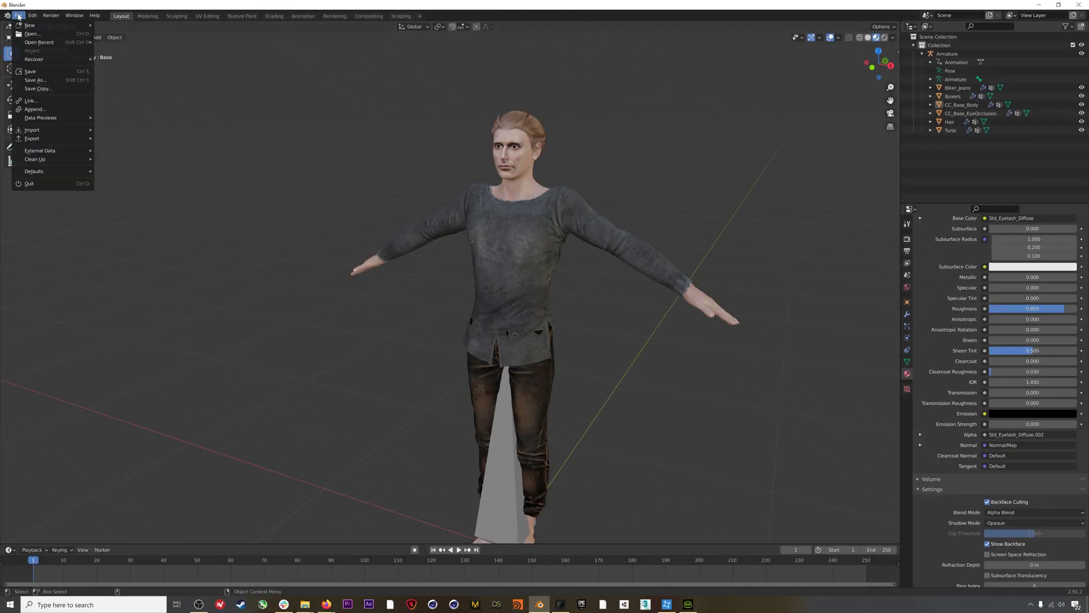
mouse_move(34, 130)
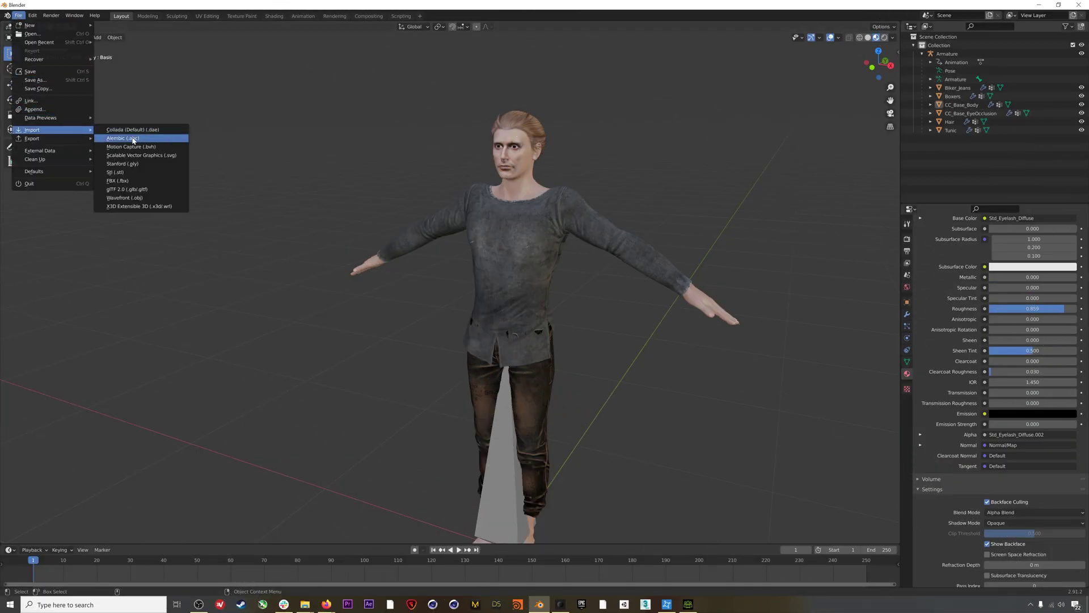
left_click(131, 181)
left_click(334, 228)
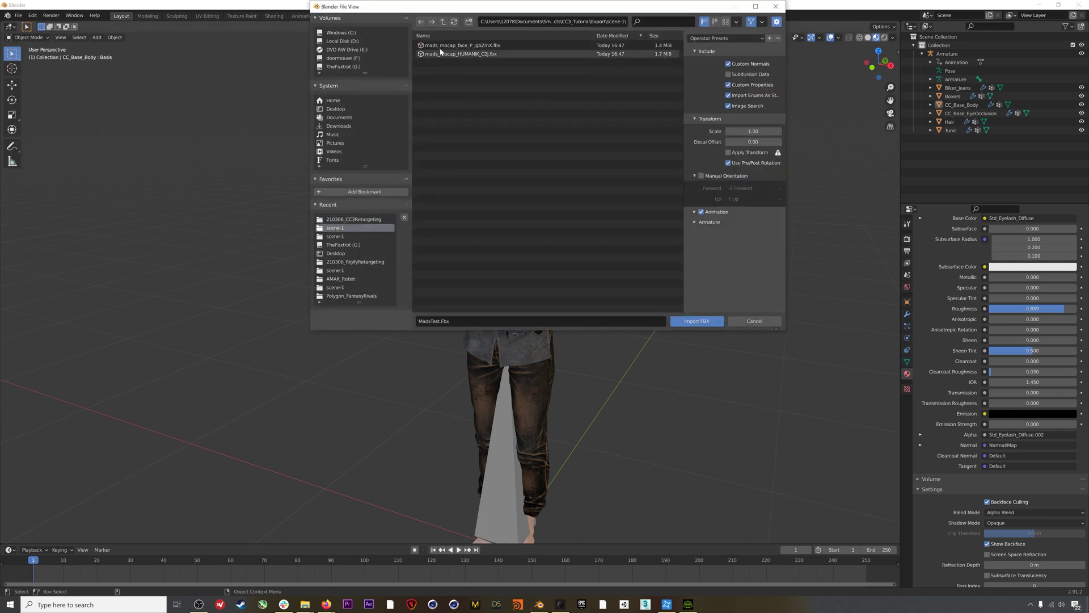
left_click(481, 56)
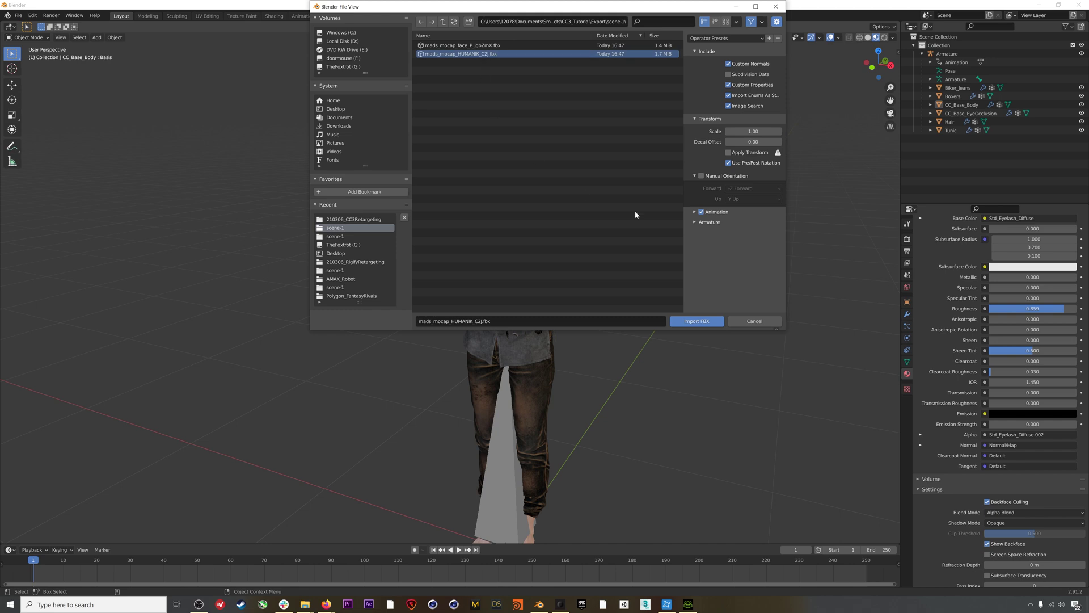
left_click(706, 222)
left_click(729, 256)
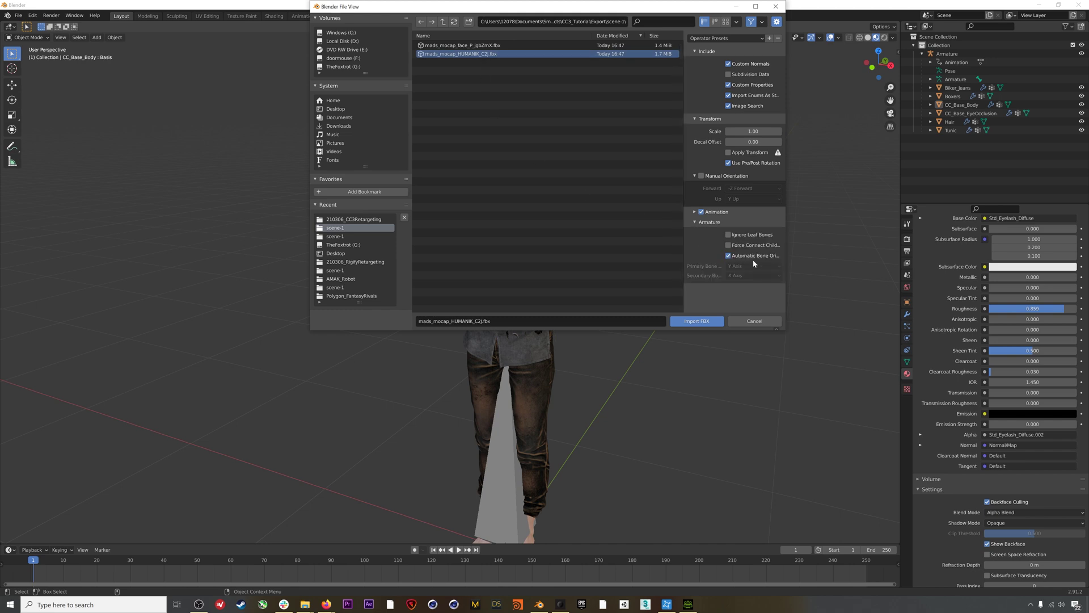
left_click(702, 321)
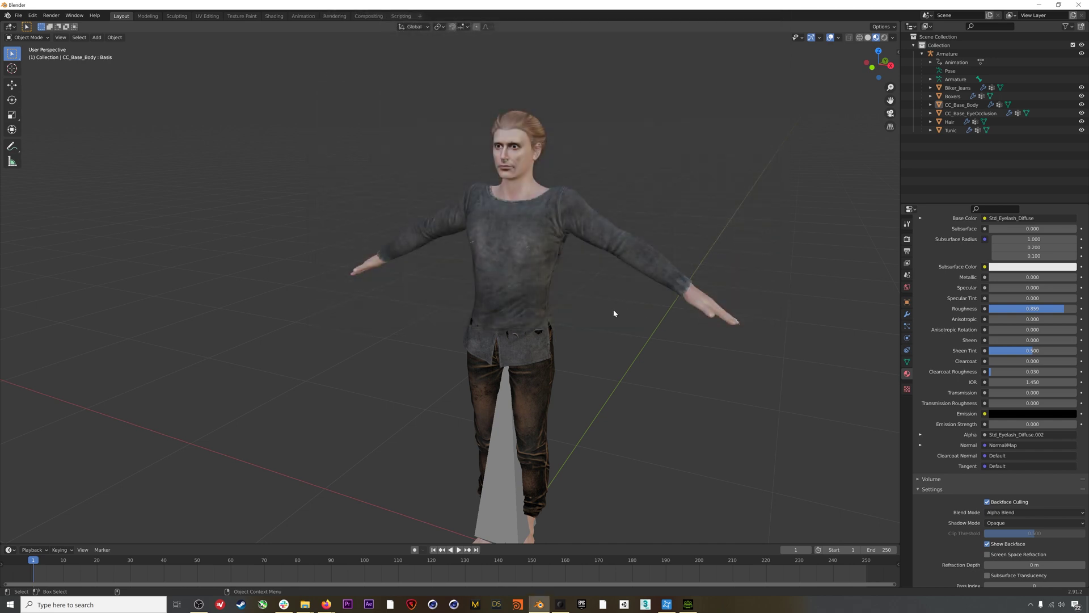
Import the face capture file mads_mocap_face_P_jgbZmX.fbx from the same export folder.
middle_click_drag(580, 336, 481, 280)
left_click(18, 15)
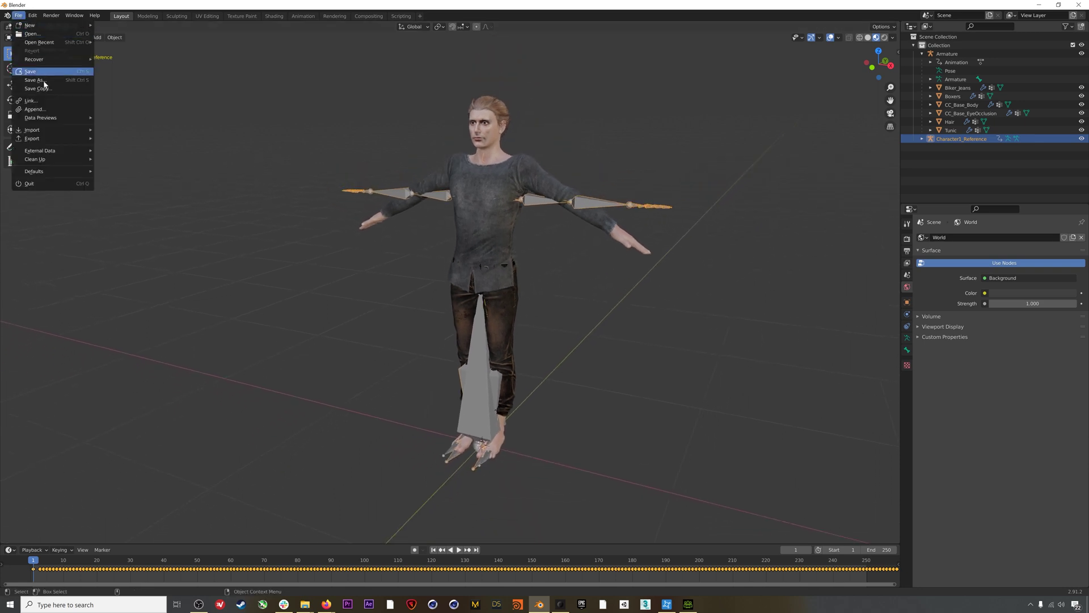
mouse_move(51, 138)
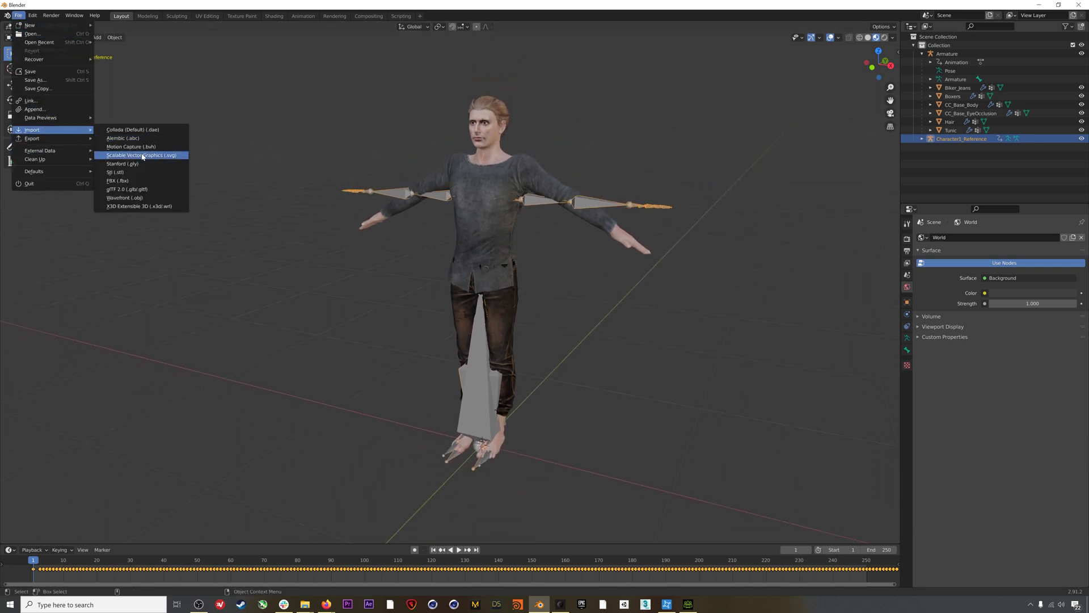
left_click(127, 181)
left_click(448, 46)
left_click(696, 321)
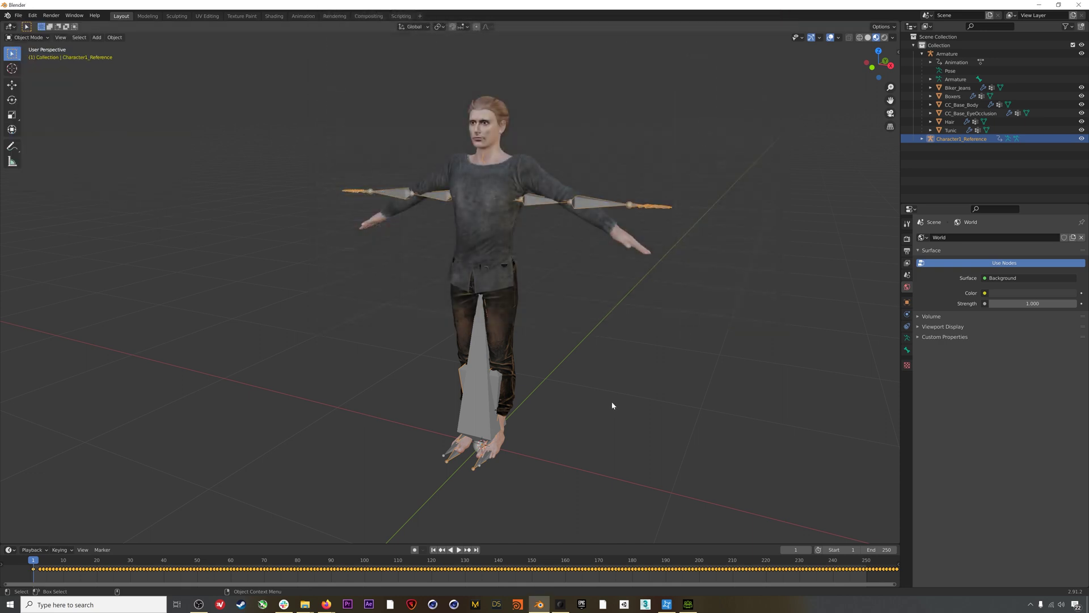
Move RokokoFaceRoot beside the character's head, to about X -0.31 m and Z 1.63 m.
left_click(945, 148)
middle_click_drag(681, 329, 533, 397)
key("shift+space")
key("g")
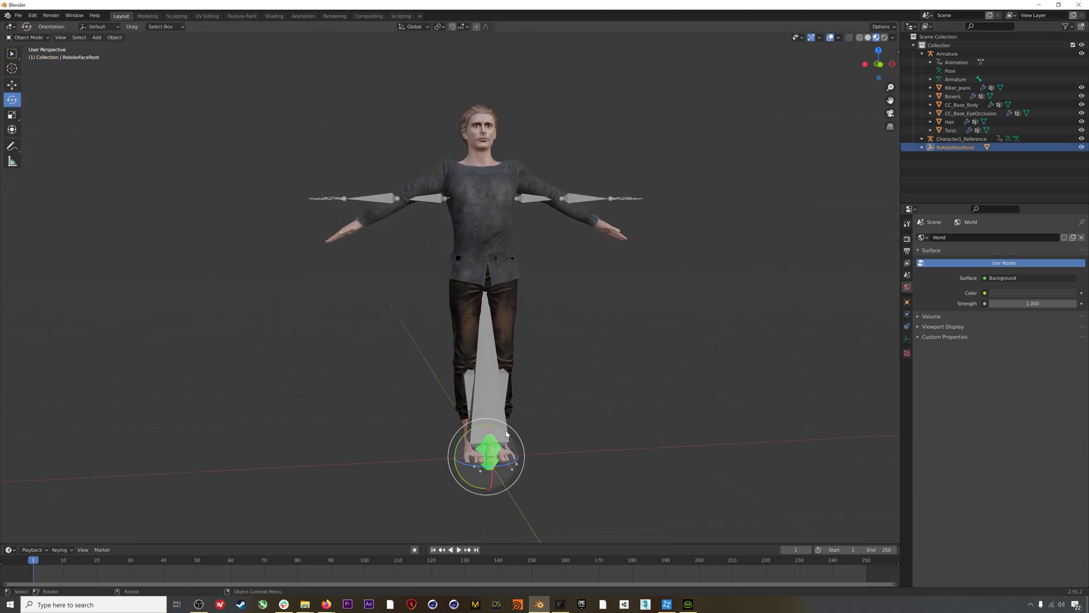
left_click_drag(501, 433, 436, 104)
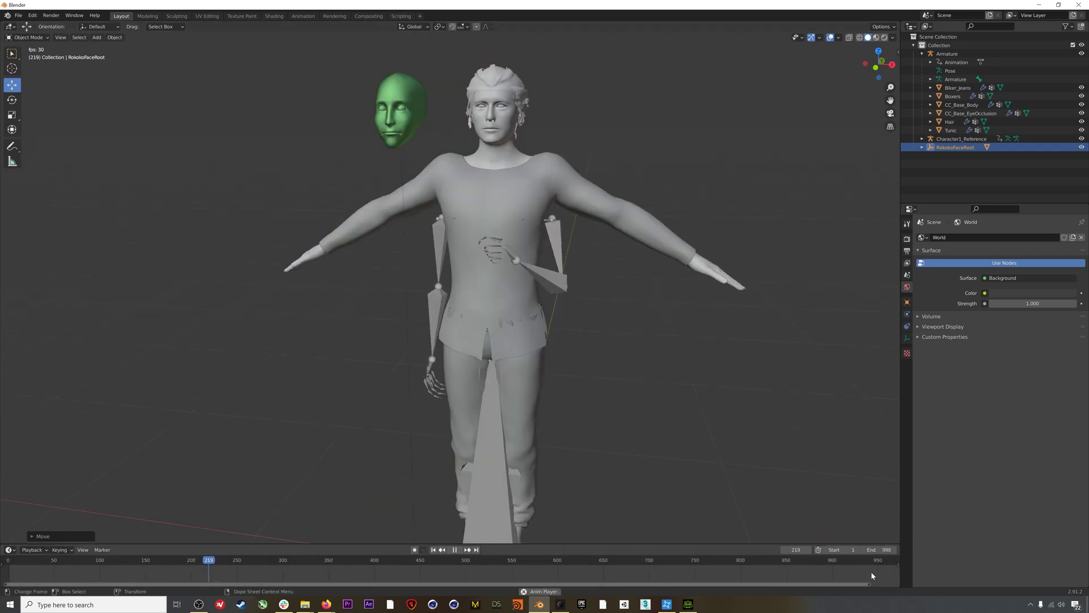
Preview the imported body and face animation along the timeline and return to frame 1.
left_click_drag(295, 562, 707, 530)
left_click(168, 560)
key("Escape")
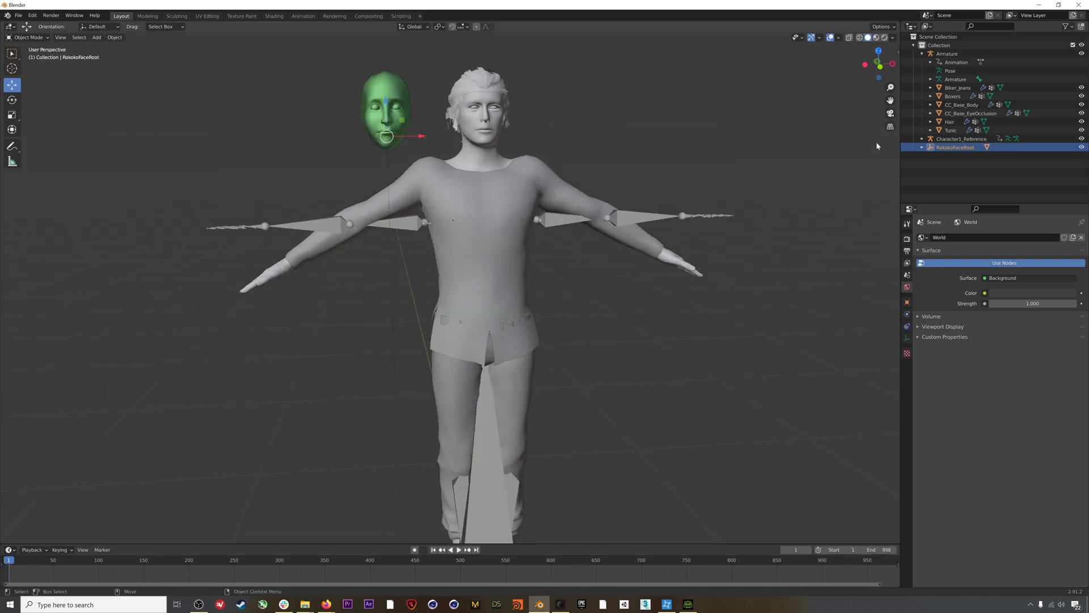
In the Rokoko retargeting settings, set Character1_Reference as source and Armature as target, and build the bone list.
left_click(896, 52)
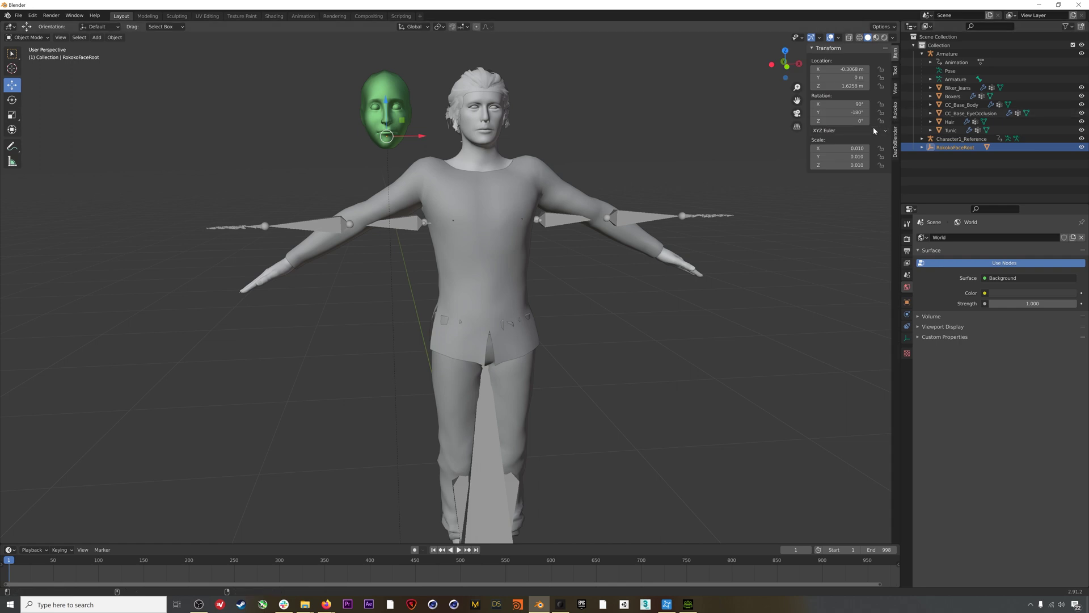
left_click(895, 111)
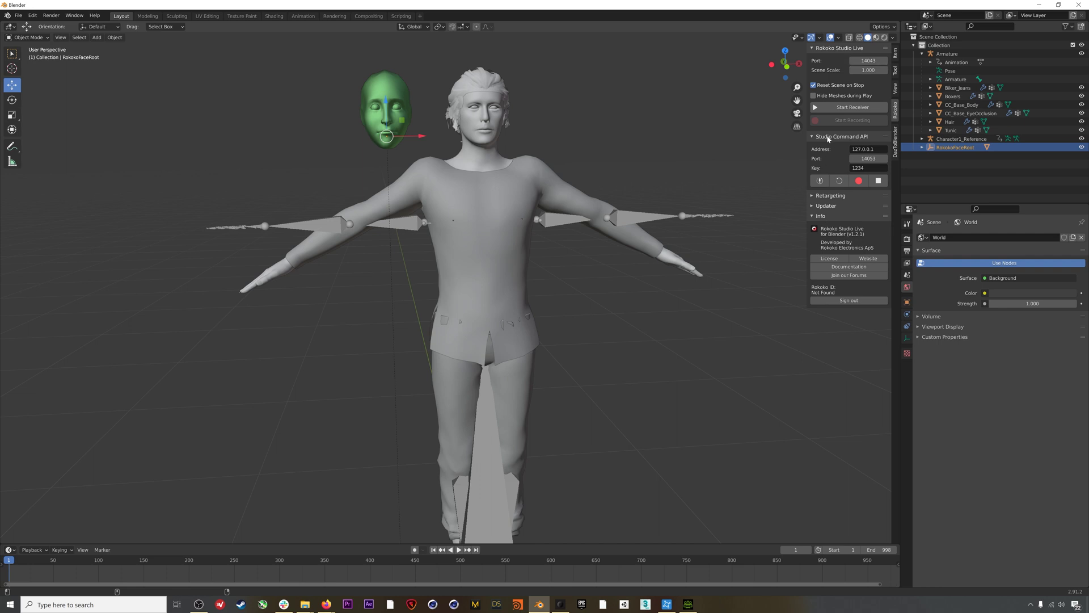
left_click(829, 196)
left_click(850, 219)
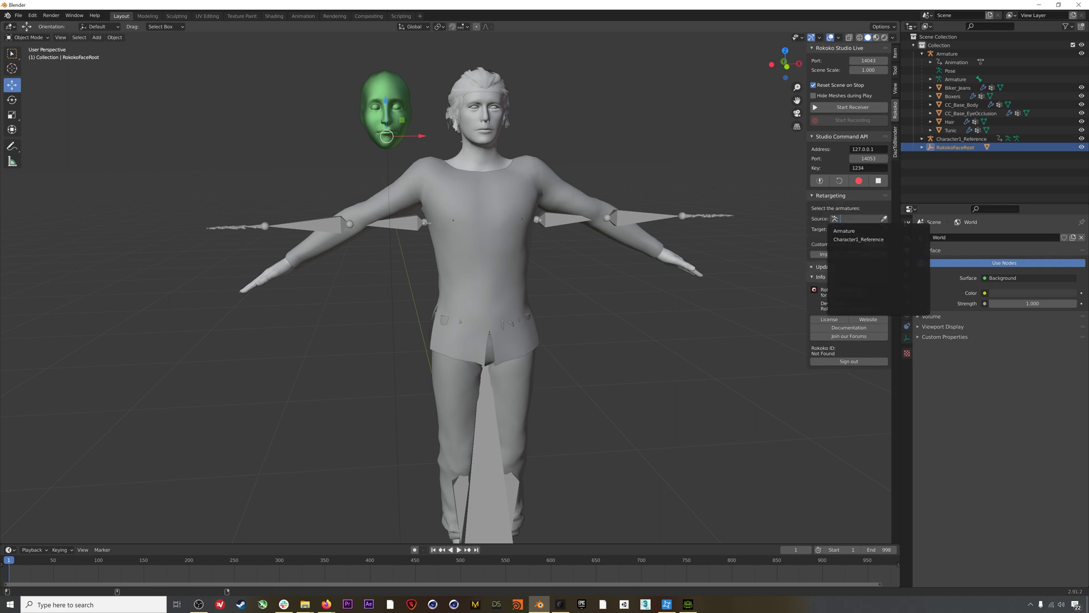
left_click(851, 239)
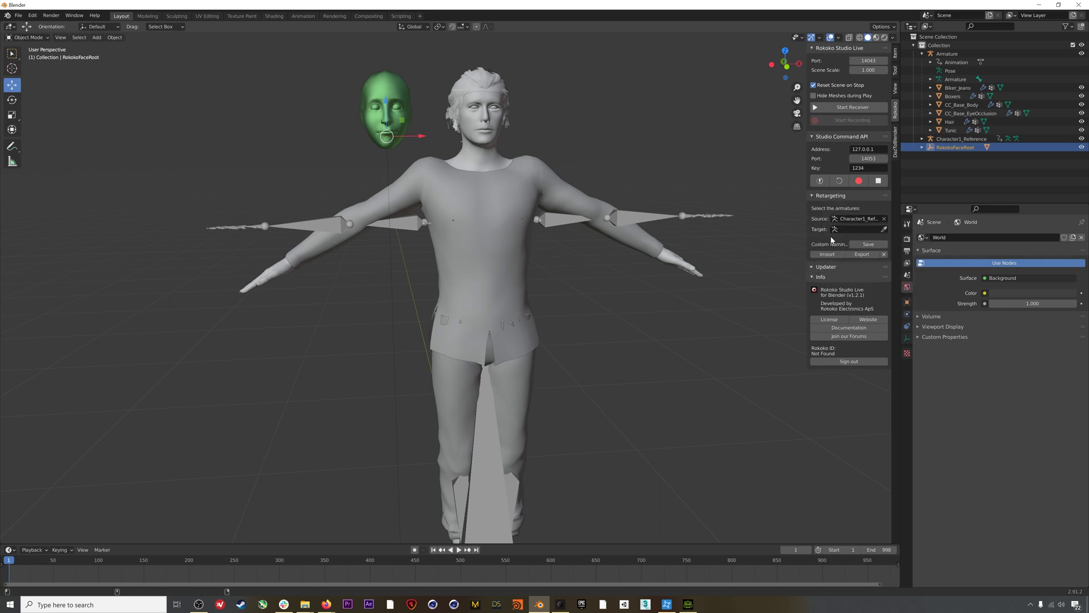
left_click(851, 230)
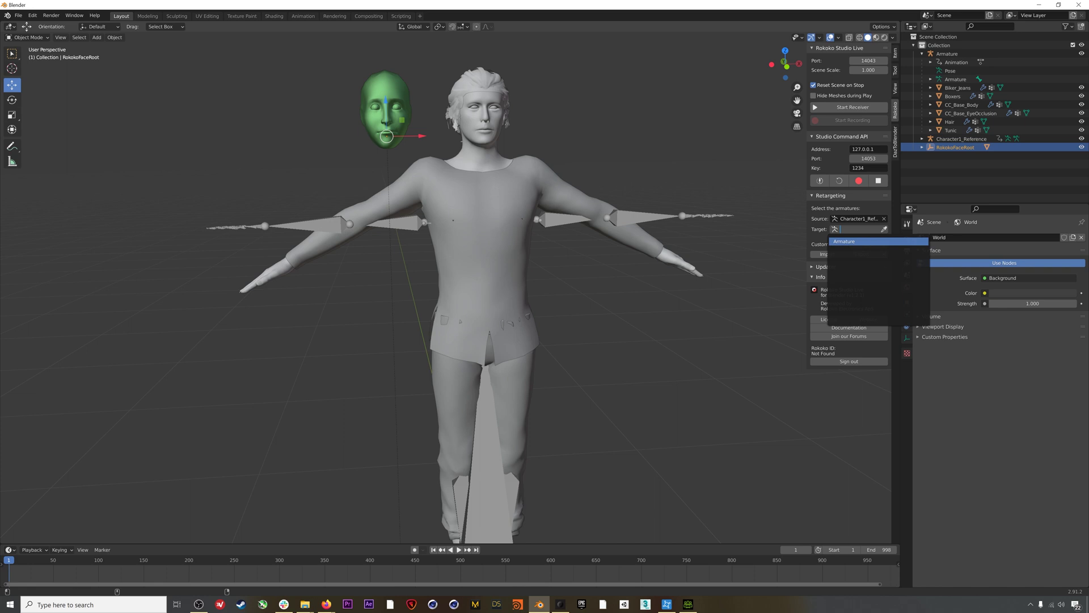
left_click(848, 242)
left_click(848, 241)
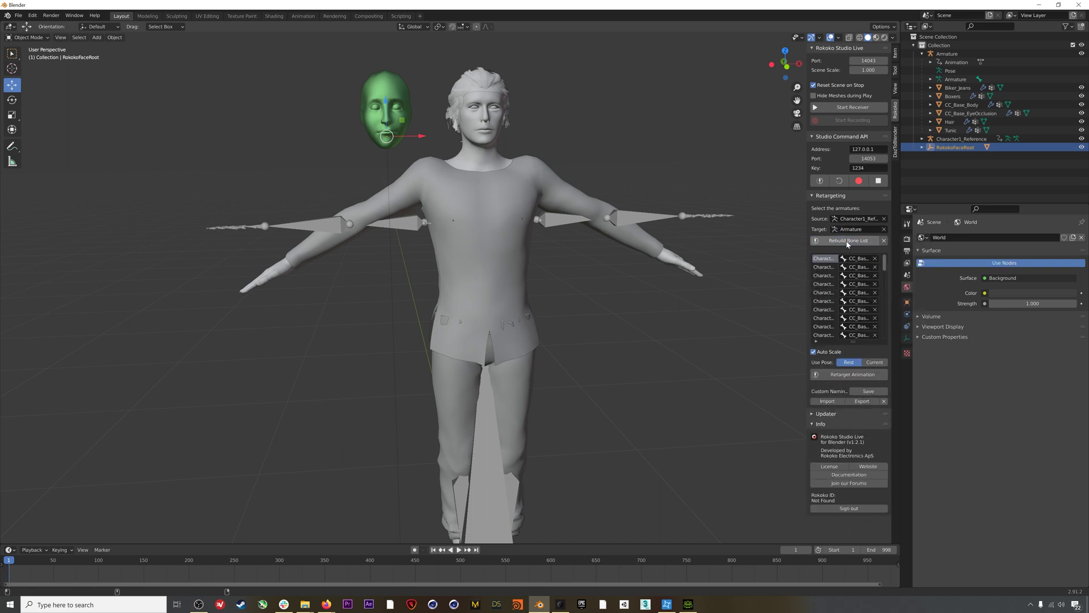
Widen the sidebar to show full bone names and review the source-to-target bone mapping down to the spine.
left_click_drag(804, 274, 727, 276)
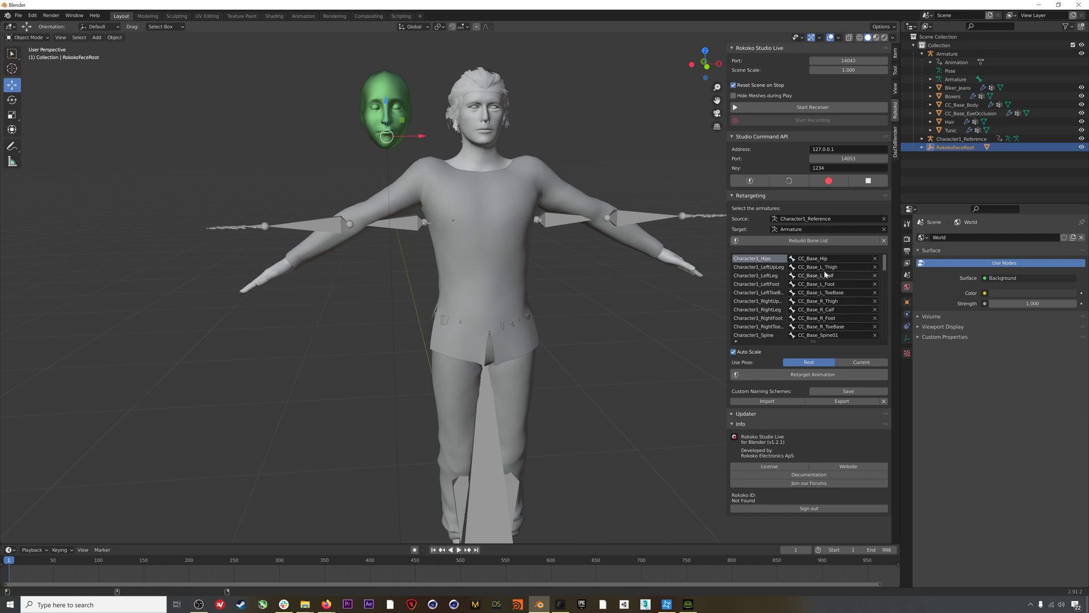
scroll(749, 288, "down", 3)
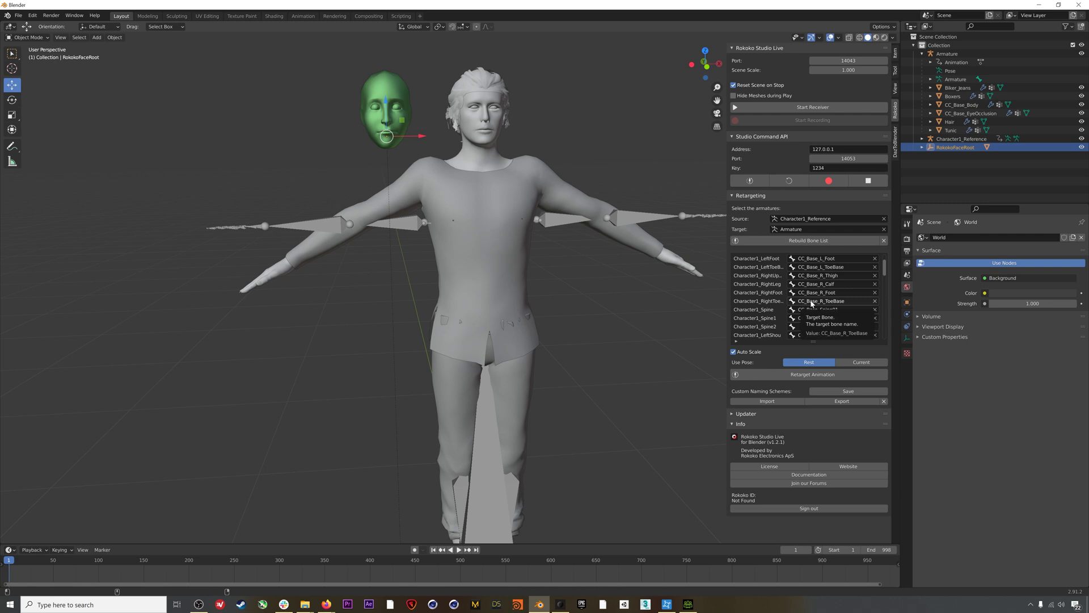
scroll(811, 303, "down", 1)
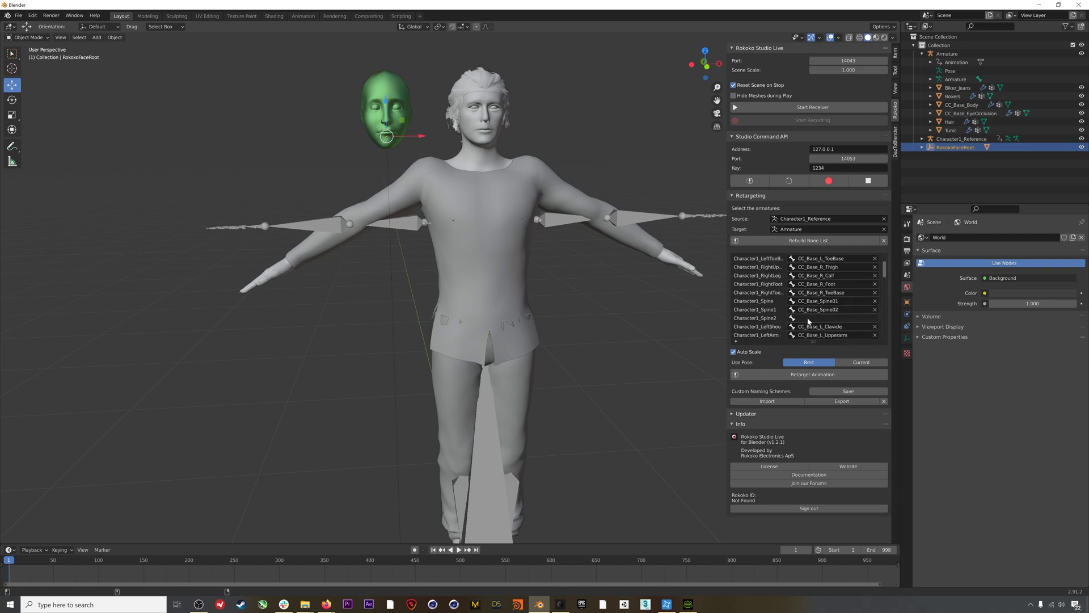
Search the target bones for a spine bone to match Character1_Spine2.
left_click(807, 317)
type("spine")
key("Down")
key("Up")
key("Down")
key("Up")
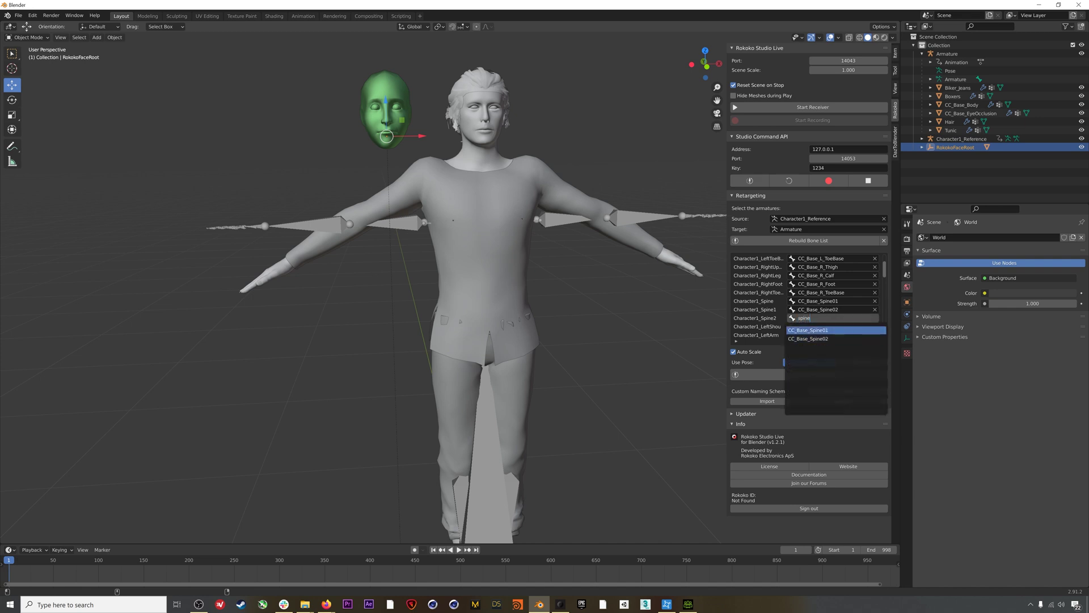
type("ne")
key("Down")
key("Up")
key("BackSpace")
key("BackSpace")
key("BackSpace")
key("BackSpace")
key("BackSpace")
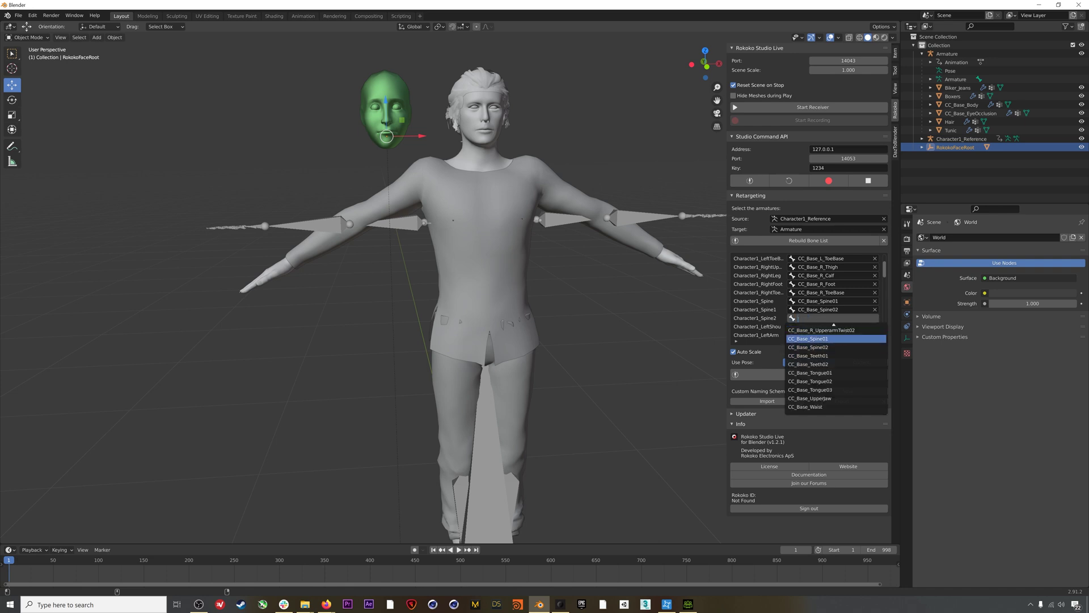
key("Escape")
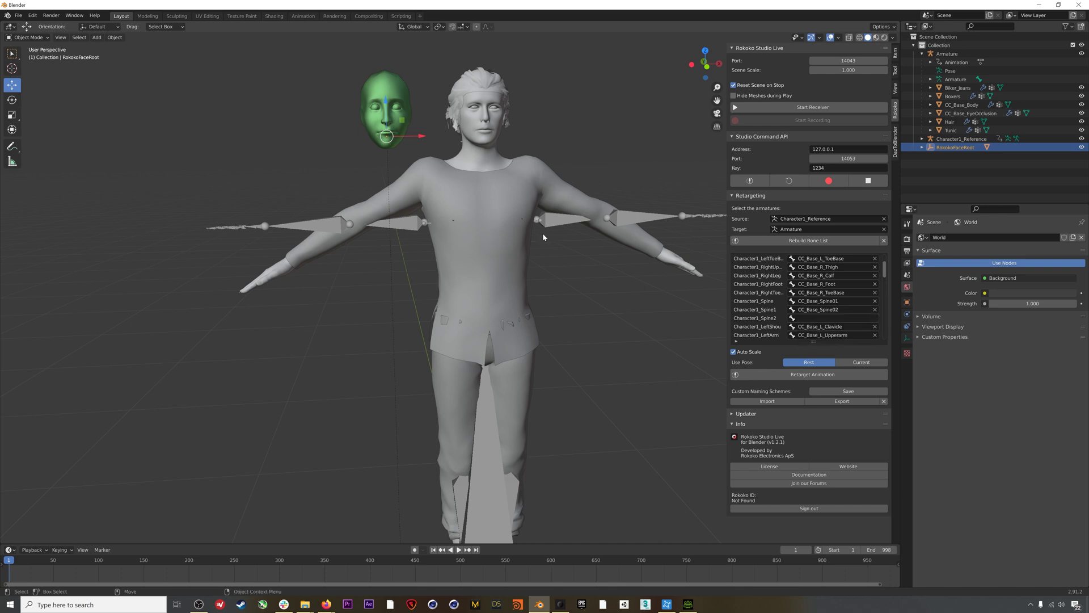
Select the Character1_Reference armature and switch it to Pose Mode.
left_click(564, 222)
middle_click_drag(504, 261, 329, 278, "shift")
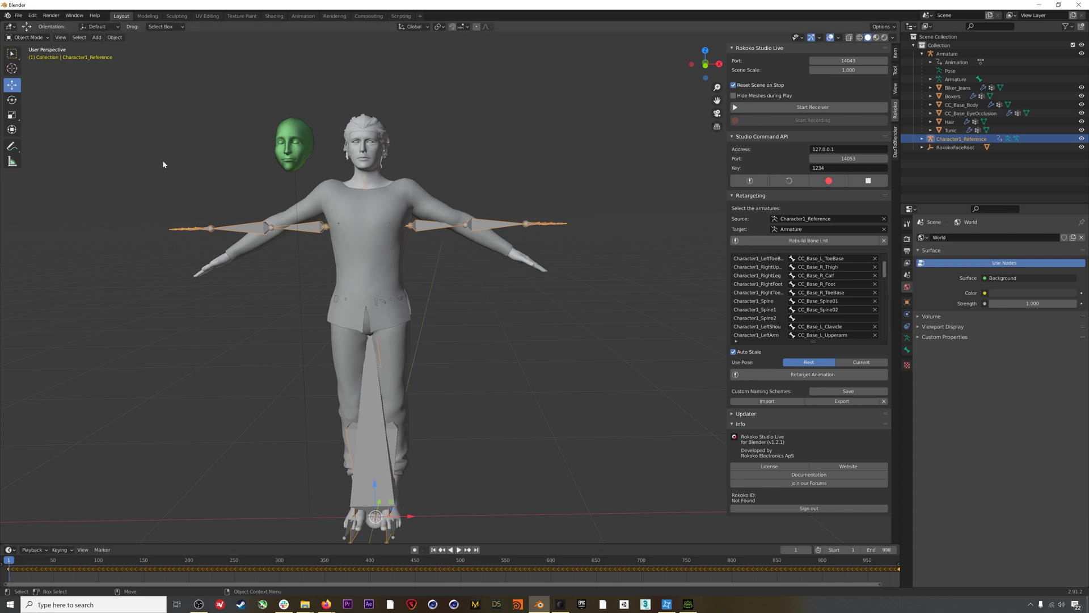
left_click(38, 37)
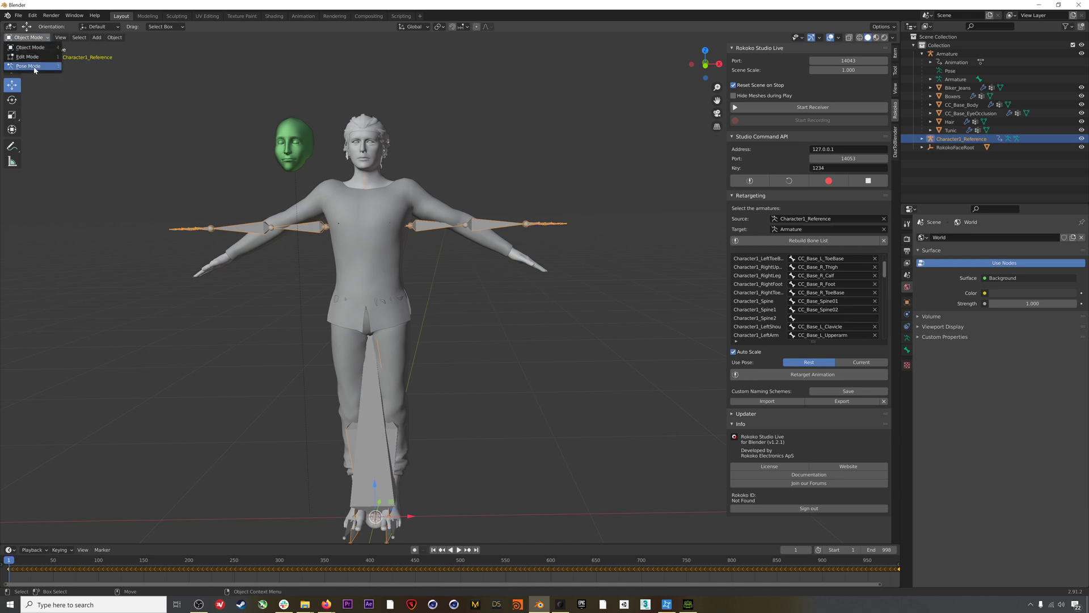
left_click(29, 66)
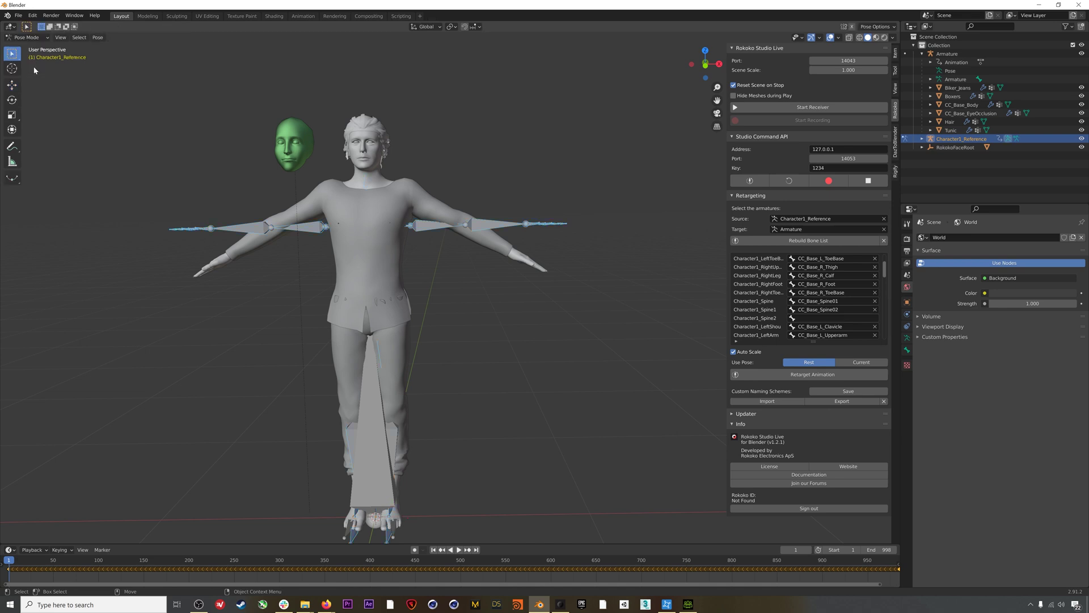
Rotate the LeftArm and RightArm bones of Character1_Reference down until the arms match the character's pose.
left_click(427, 230)
key("shift+space")
key("r")
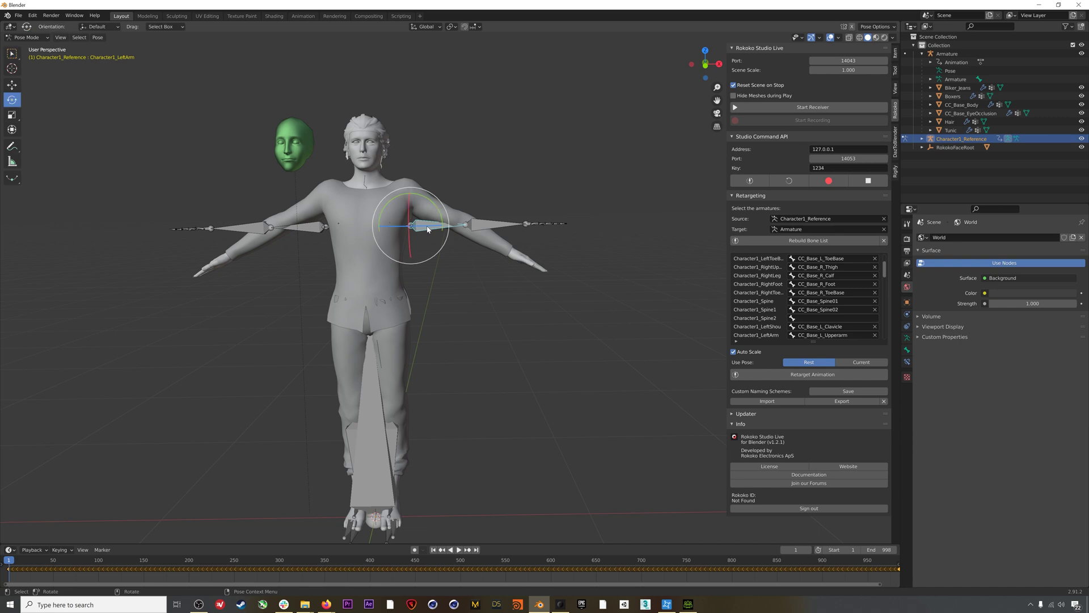
left_click_drag(442, 203, 446, 222)
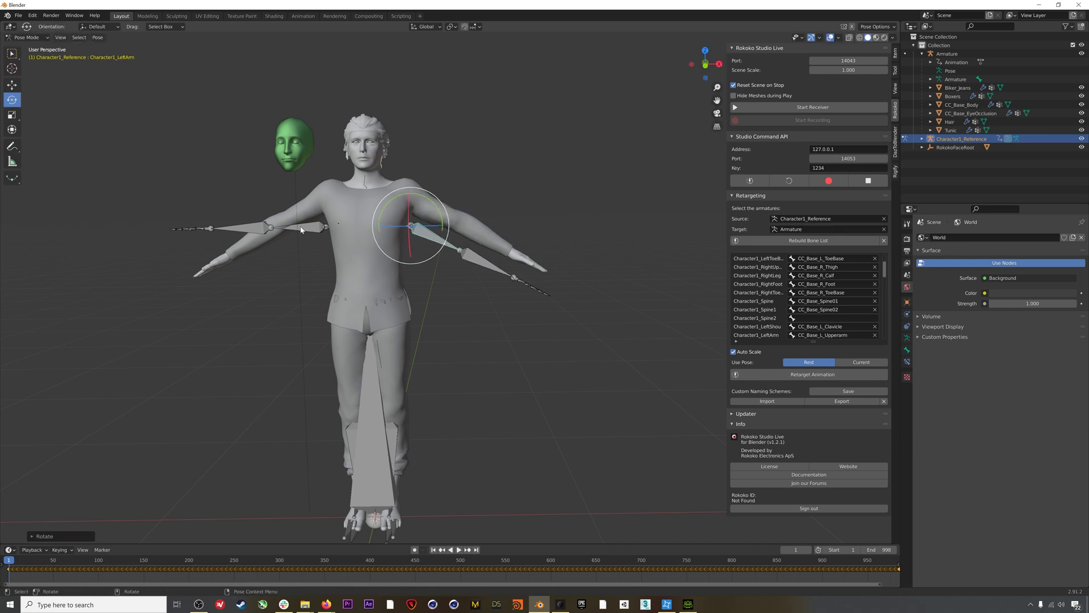
left_click(302, 229)
left_click_drag(304, 194, 291, 212)
middle_click_drag(291, 212, 376, 219)
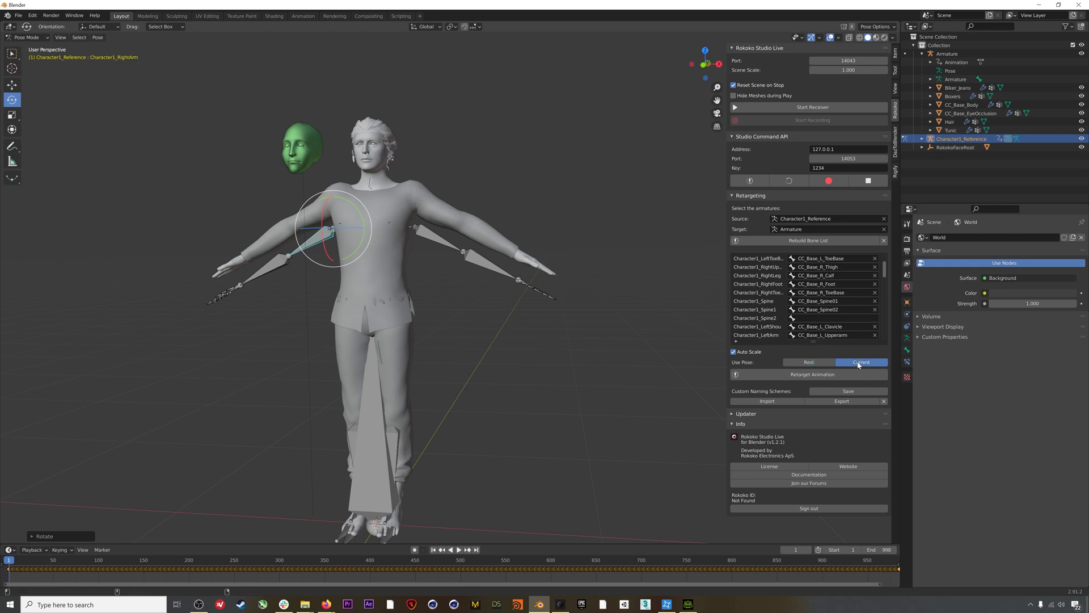
Retarget the animation onto the character using the Current pose, and play it back.
left_click(815, 375)
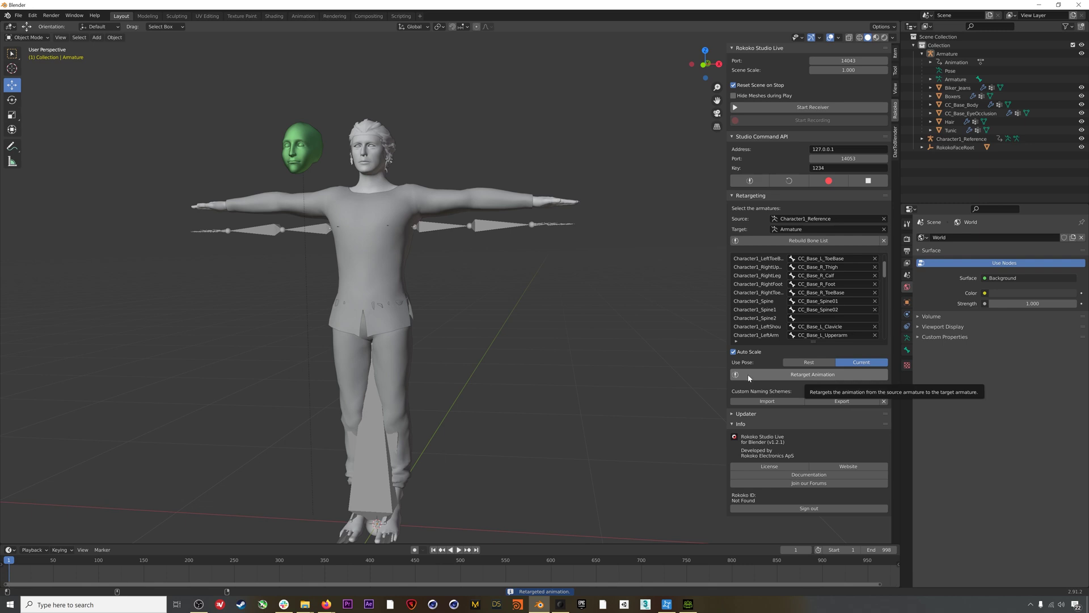
middle_click_drag(373, 251, 420, 287)
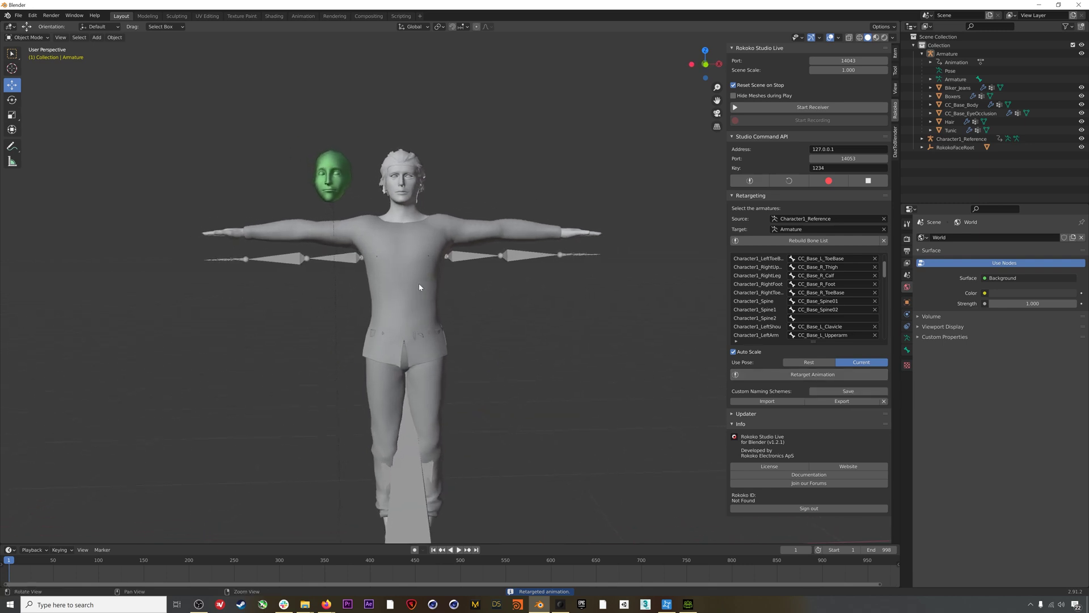
left_click(459, 549)
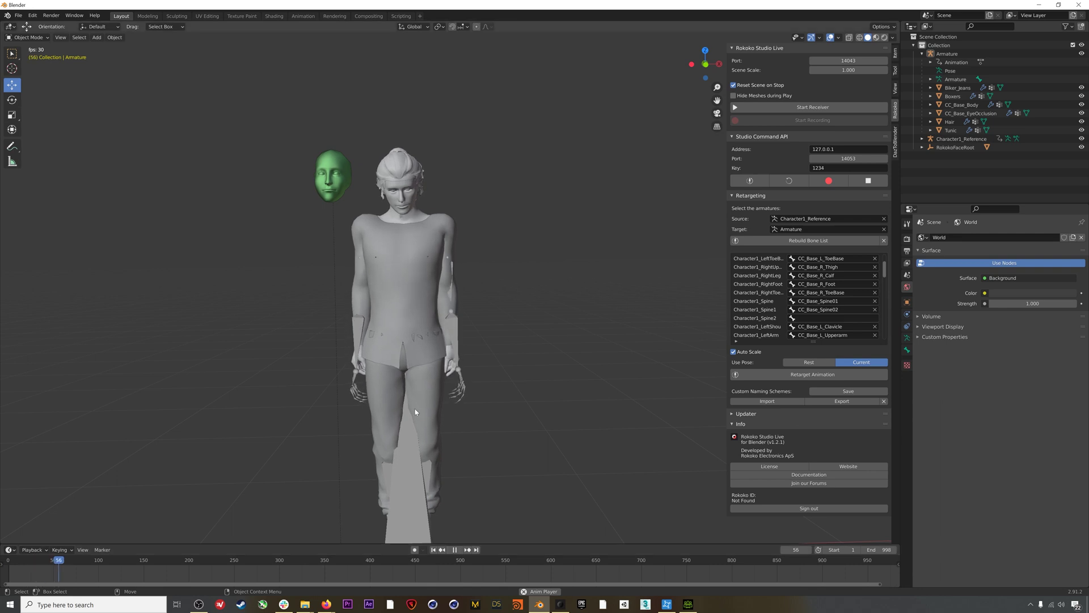
mouse_move(433, 312)
middle_mouse_down()
mouse_move(414, 308)
mouse_move(471, 311)
mouse_move(420, 304)
middle_mouse_up()
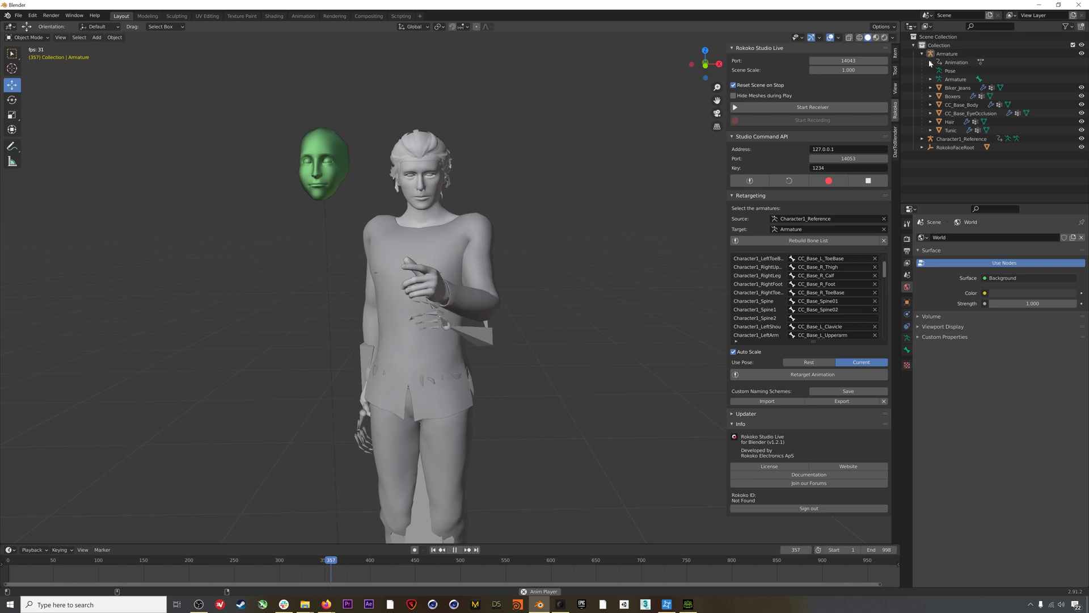
Review the playing animation on the textured character in Material Preview, and return to Solid shading.
left_click(877, 38)
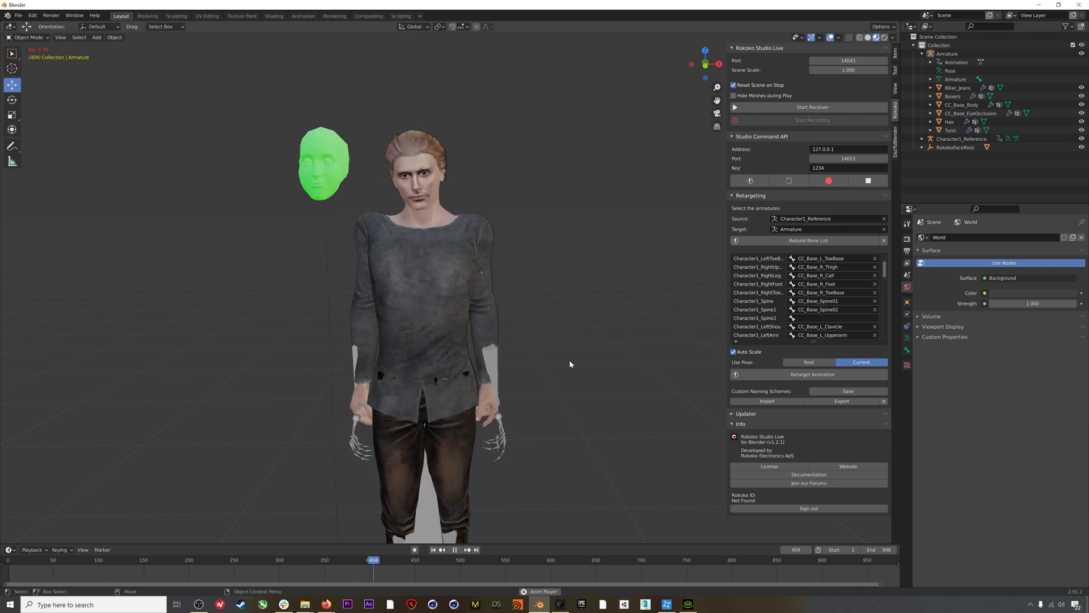
middle_click_drag(444, 254, 435, 255)
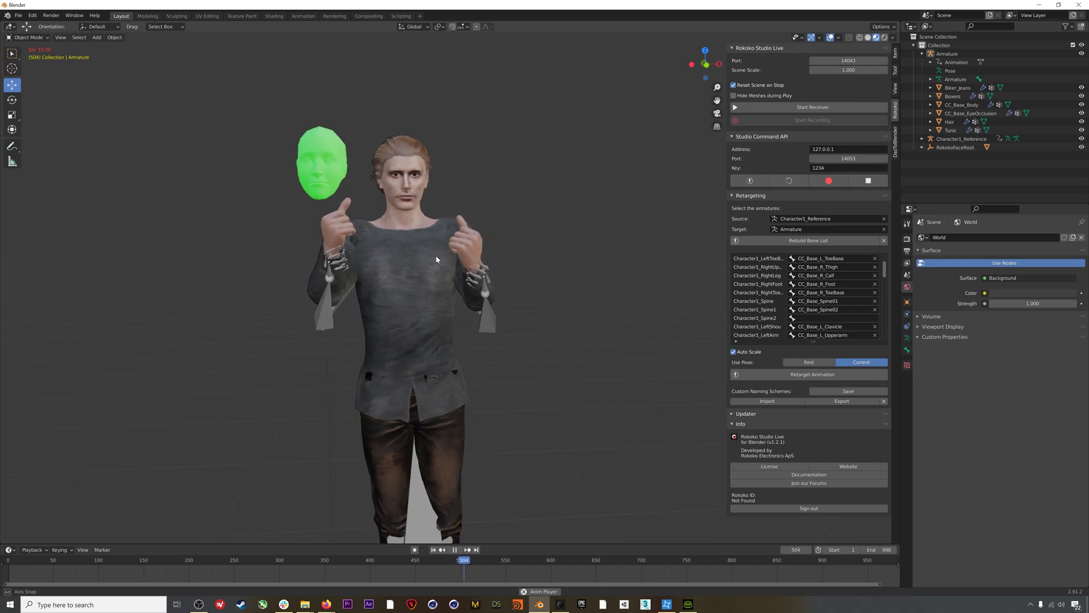
key("z")
left_click(638, 256)
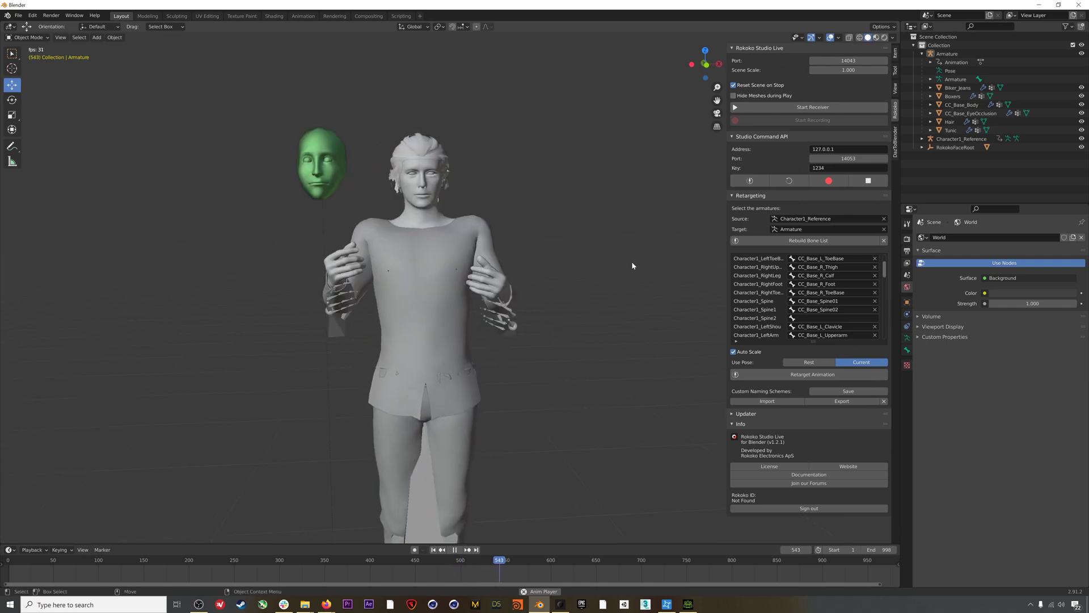
Scrub the animation to frame 421, stop playback, and delete the Character1_Reference armature.
left_click(397, 559)
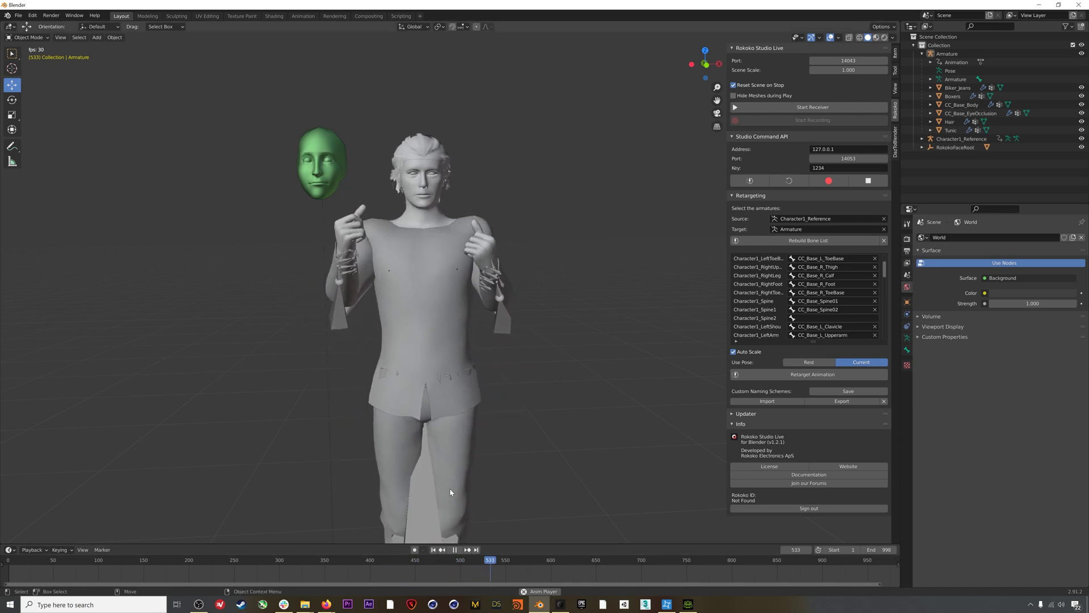
left_click(179, 559)
left_click_drag(179, 553, 389, 553)
key("space")
key("Delete")
Select the character's Armature and switch it to Pose Mode.
left_click(439, 170)
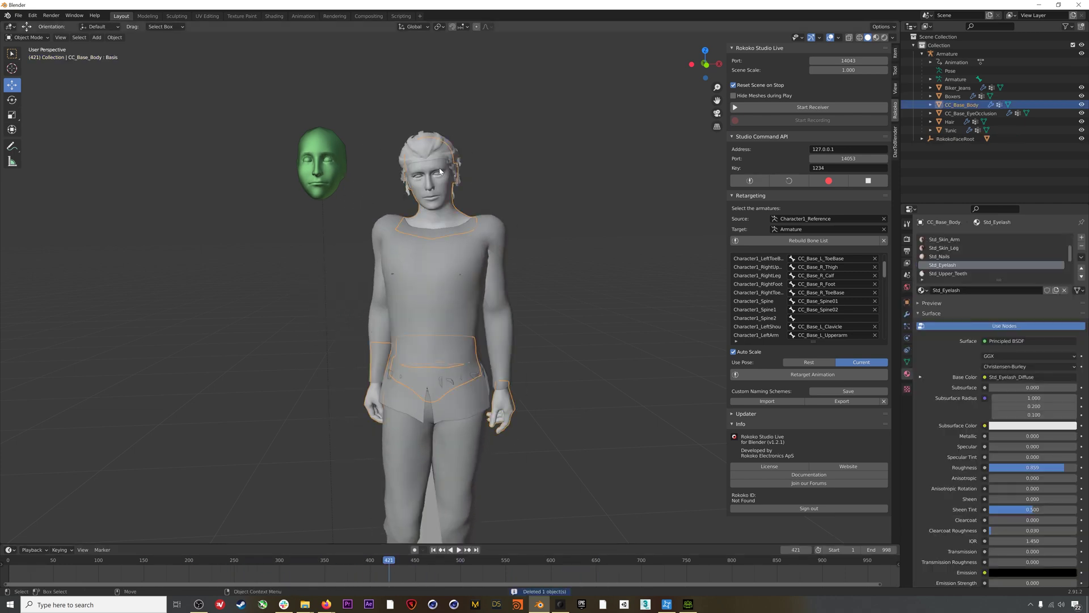
left_click(449, 194)
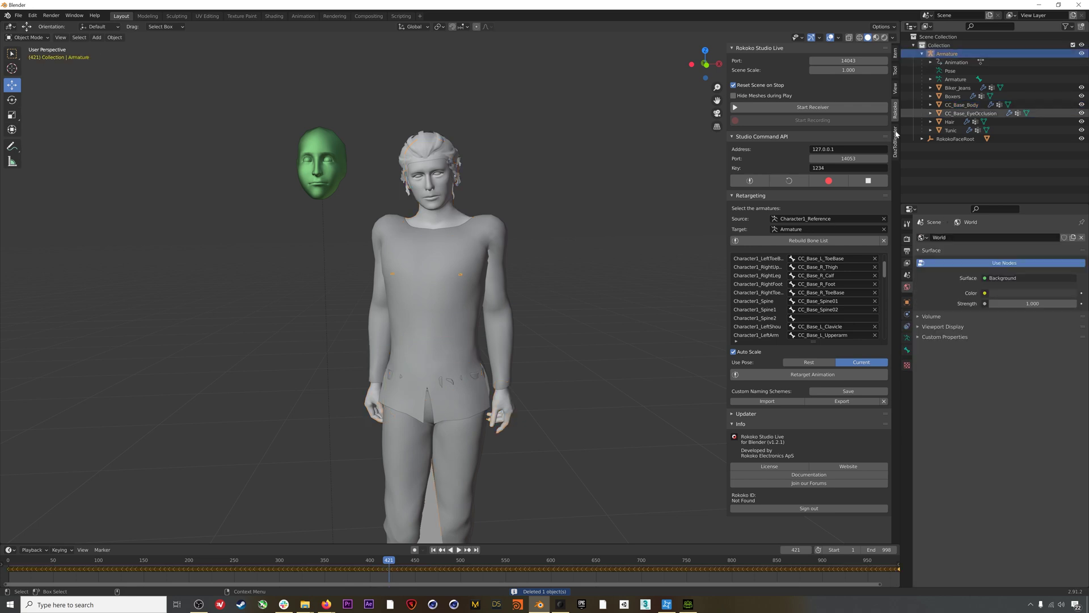
scroll(449, 193, "down", 5)
scroll(479, 360, "up", 2)
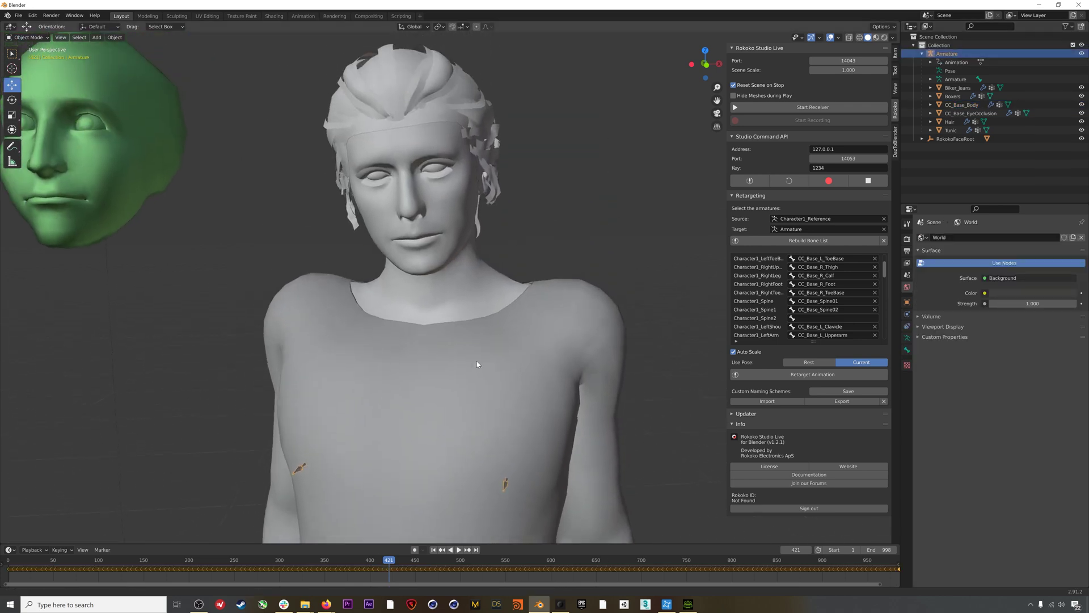
scroll(240, 171, "down", 1)
left_click(29, 37)
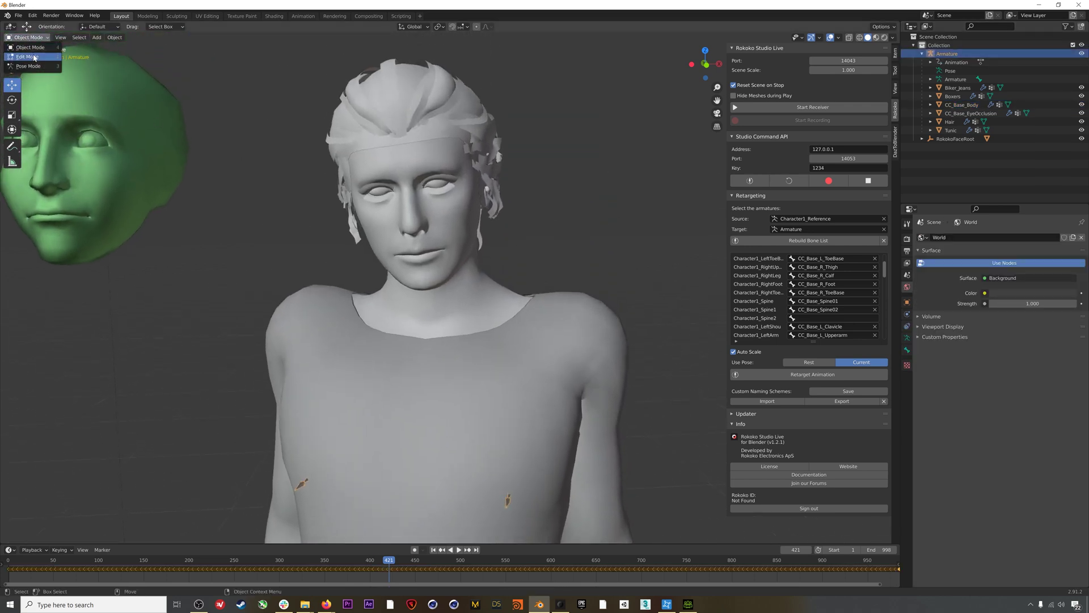
left_click(30, 66)
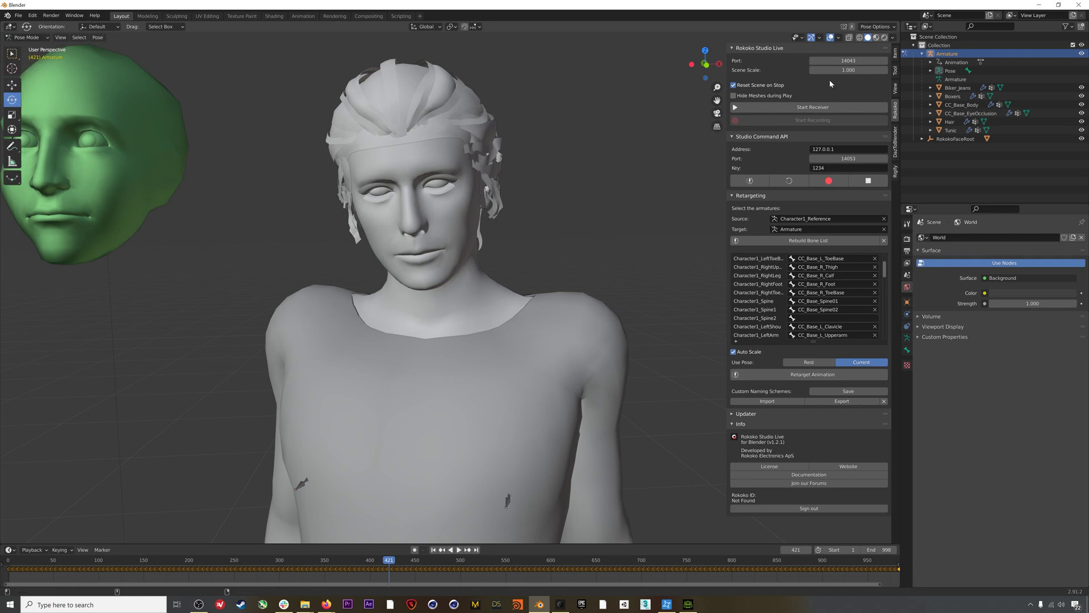
Display the character in Material Preview and expand the armature's Pose hierarchy down to the eye bones.
left_click(876, 37)
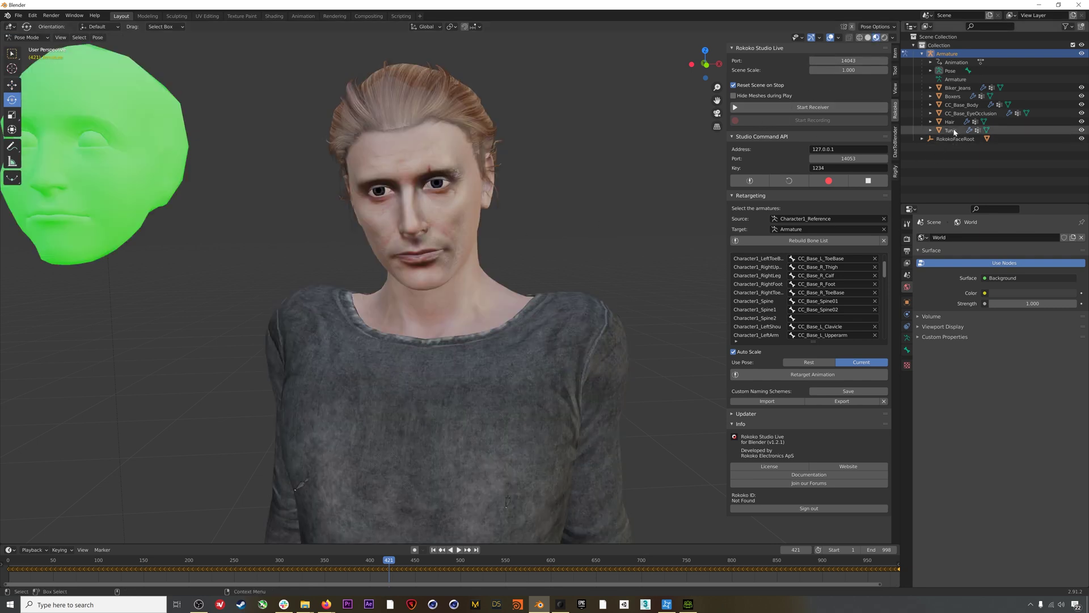
left_click(930, 70, "shift")
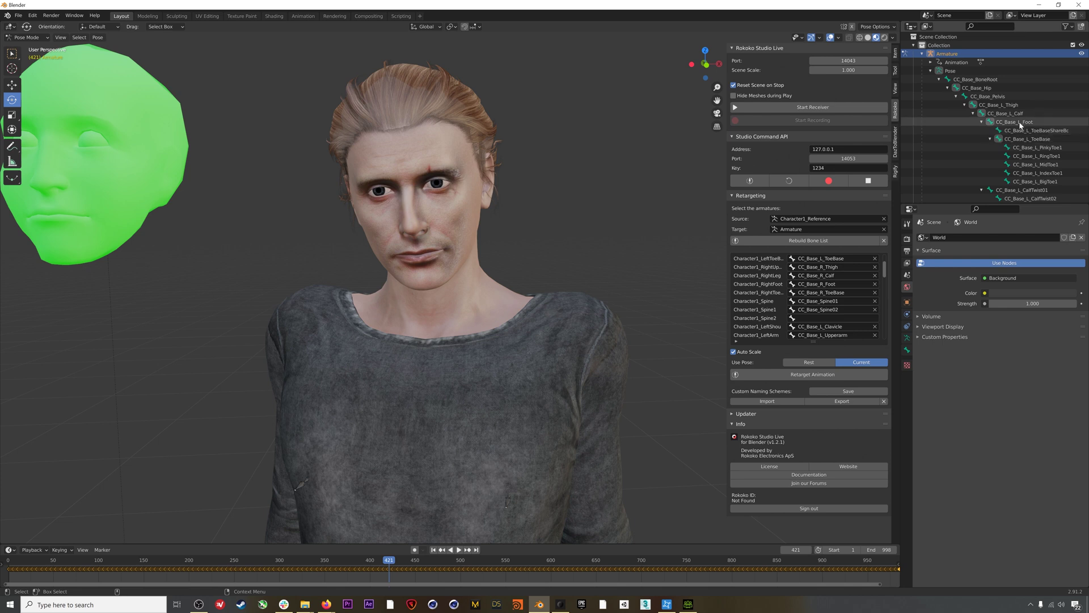
scroll(1019, 136, "down", 5)
scroll(1020, 136, "down", 10)
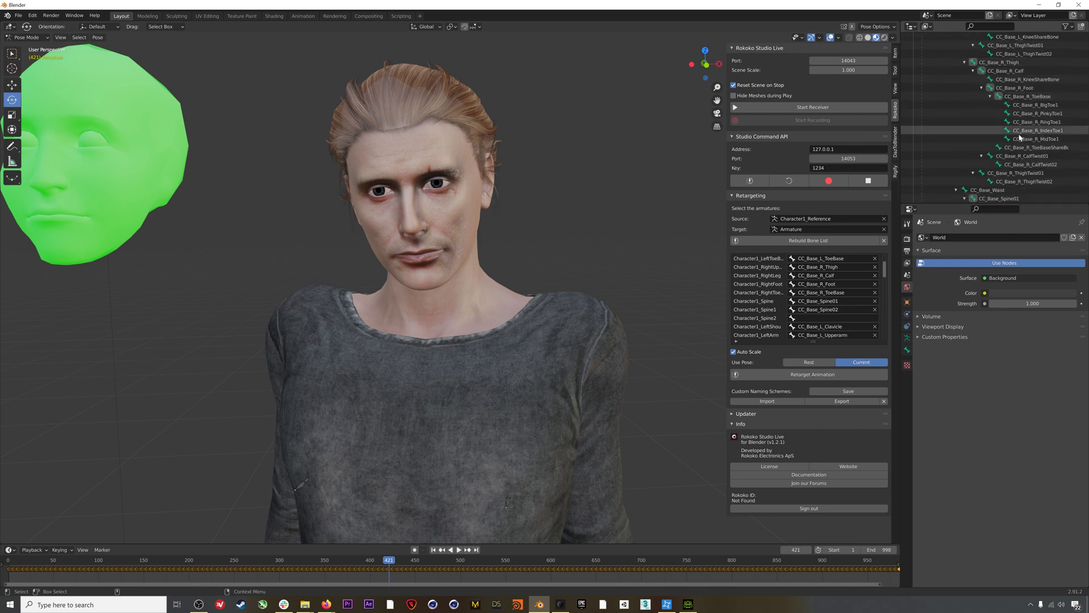
scroll(1020, 136, "down", 3)
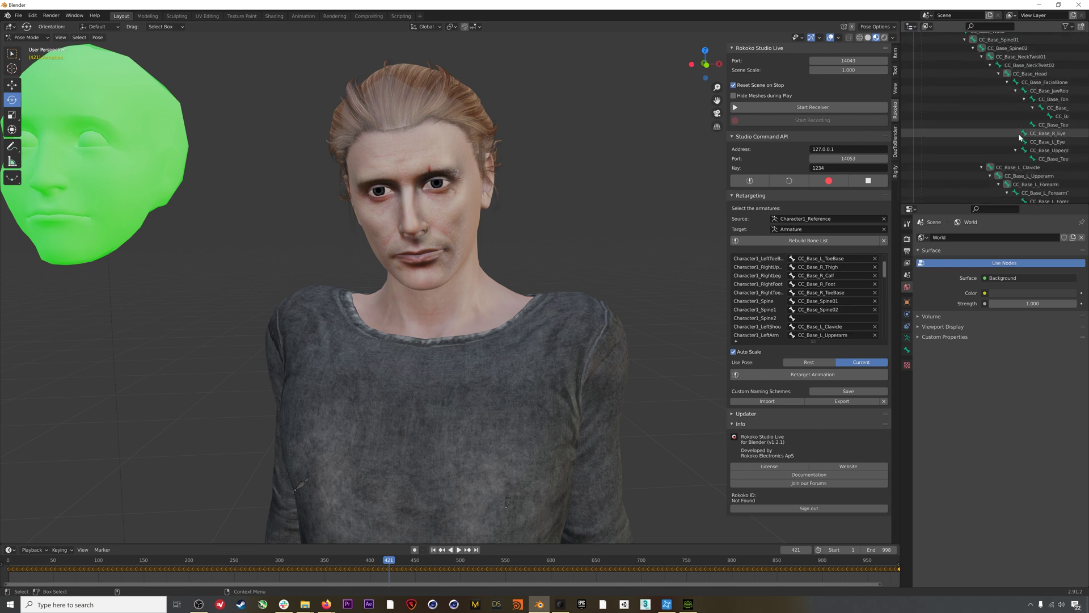
Try a free trackball rotation of the right eye bone, CC_Base_R_Eye.
left_click(1039, 136)
key("r")
key("r")
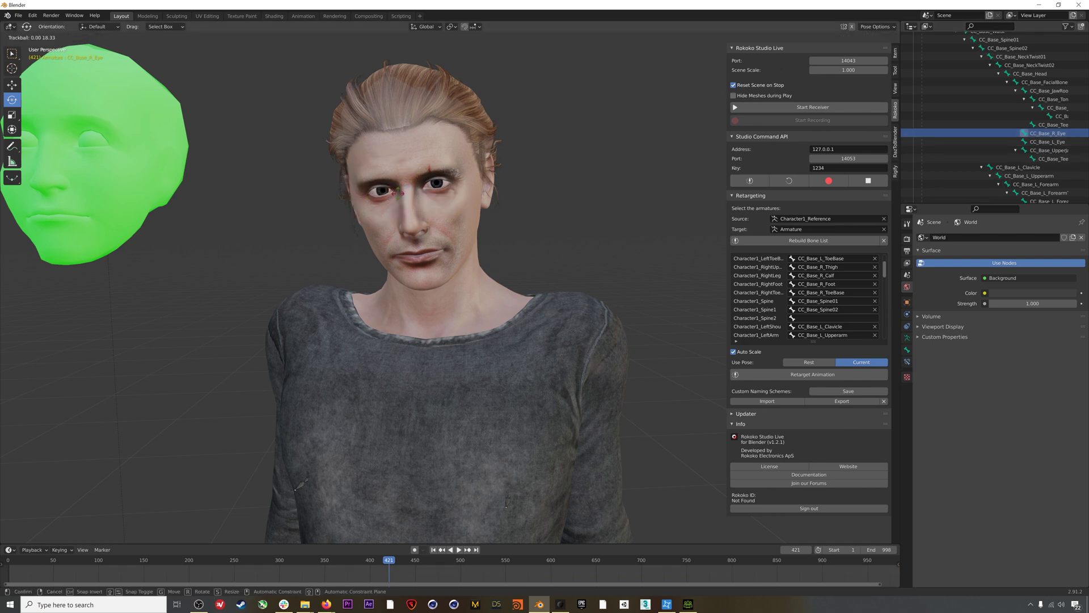
left_click(395, 191)
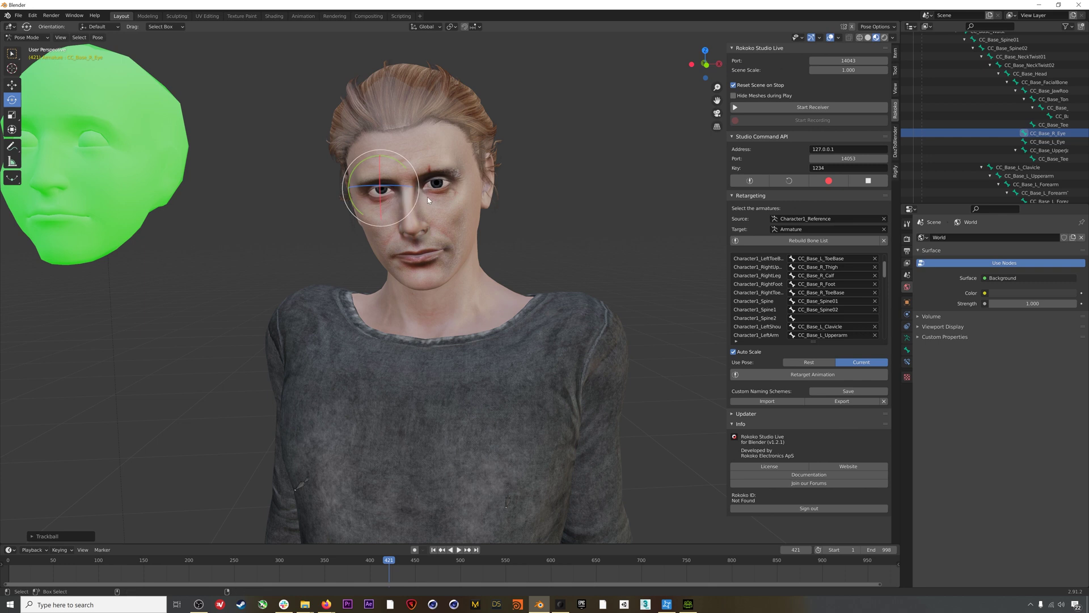
Select CC_Base_R_Eye and CC_Base_L_Eye together and rotate both eyes with a free trackball rotation.
left_click(1051, 144, "shift")
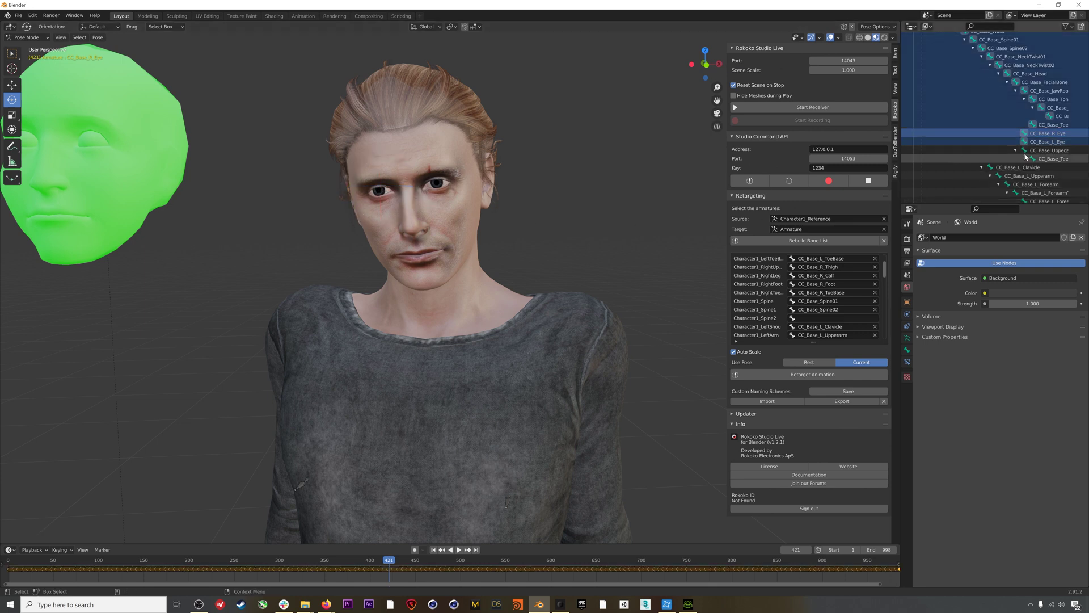
left_click(908, 133)
left_click(907, 142, "ctrl")
key("r")
key("r")
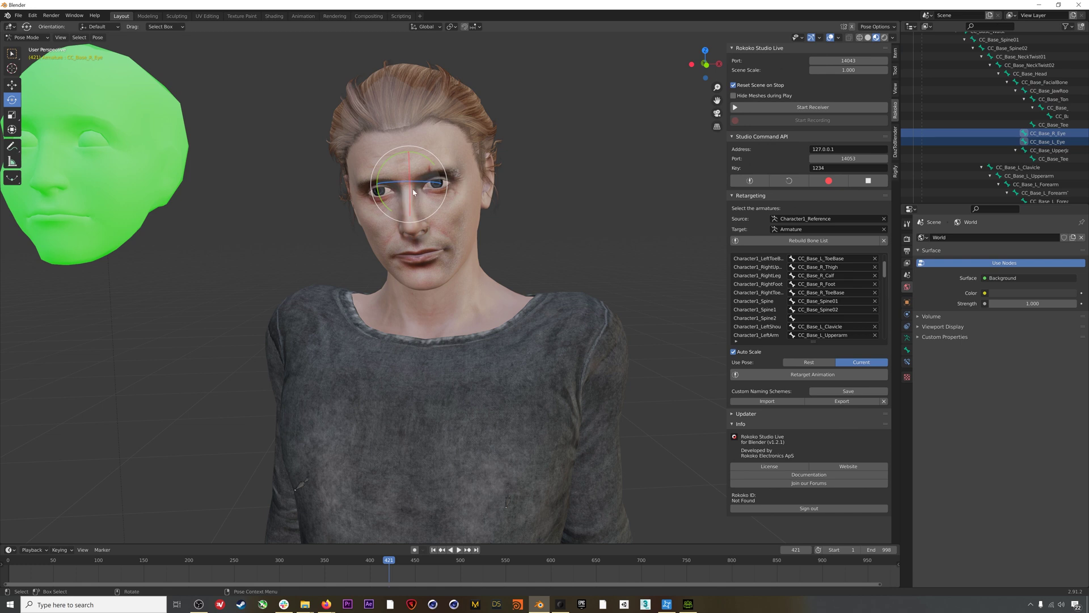
left_click(456, 190)
Return the animation to frame 1 and switch the armature back to Object Mode.
left_click(434, 549)
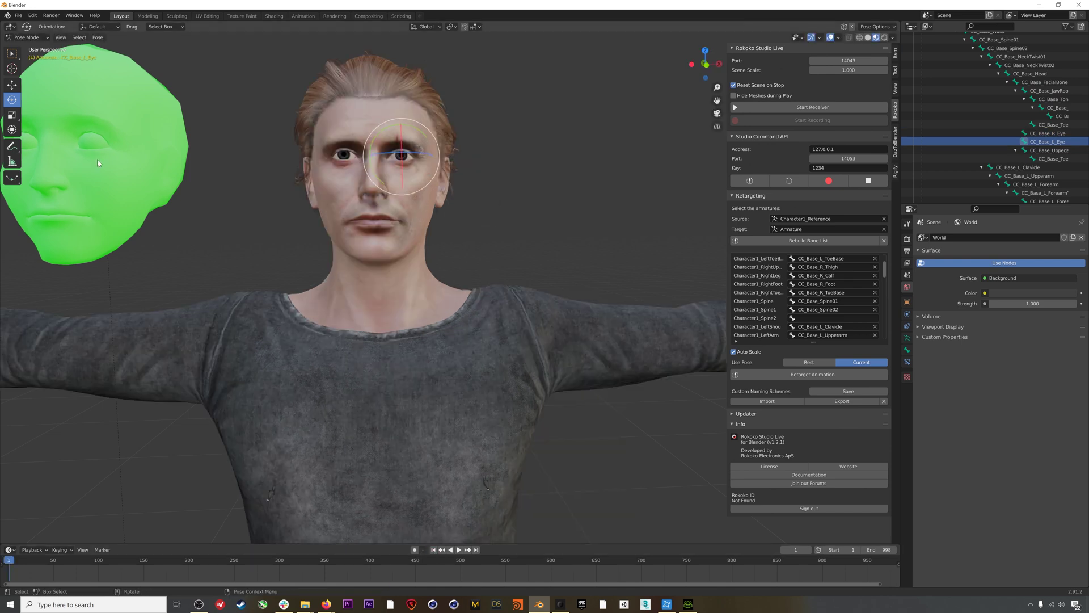
left_click(28, 38)
left_click(31, 48)
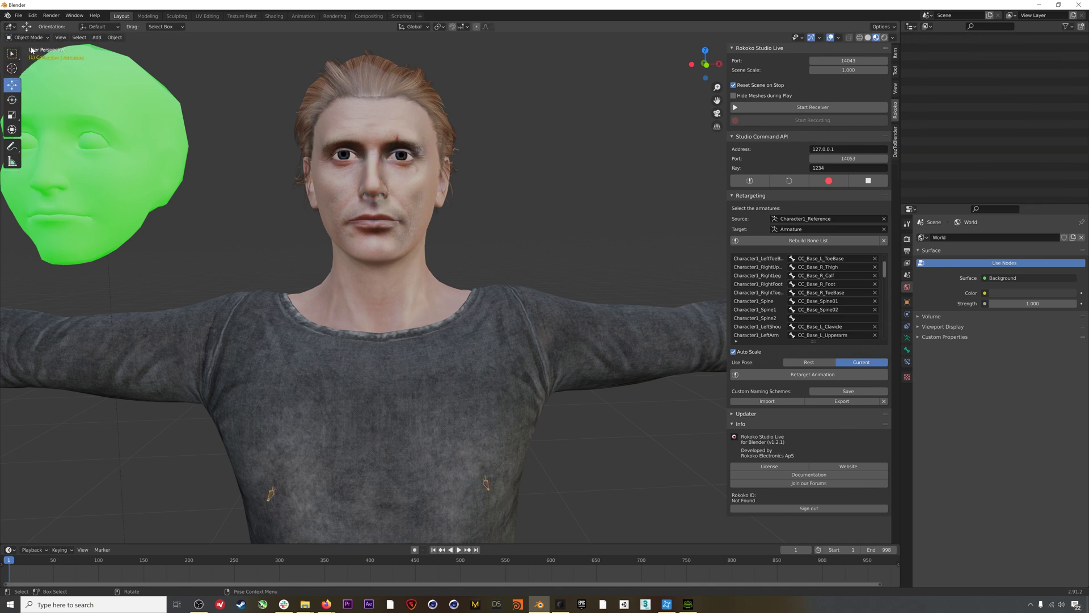
middle_click_drag(377, 196, 454, 245, "shift")
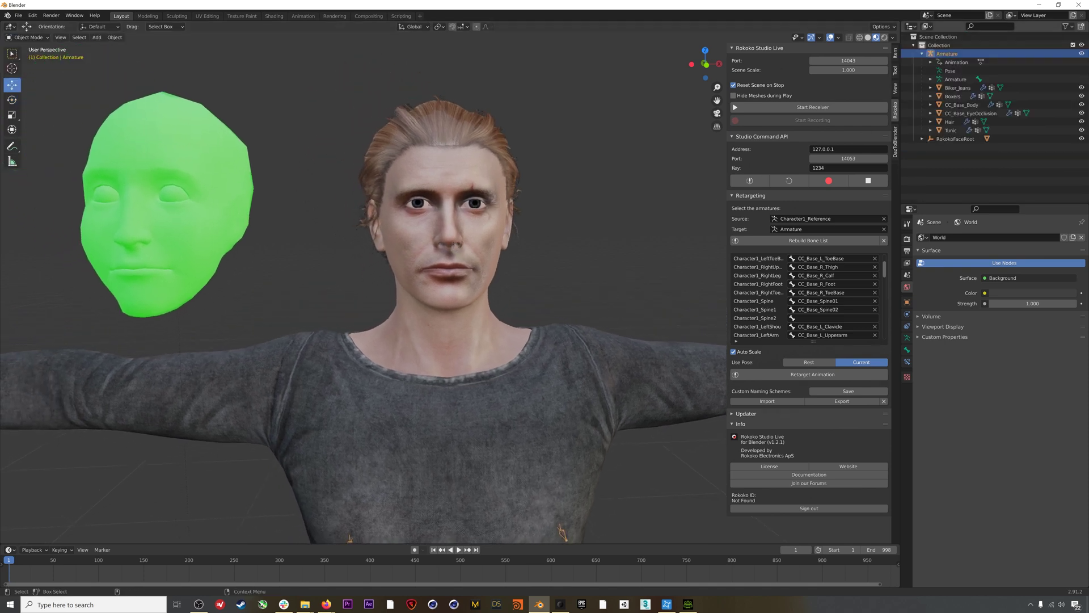
Review the shape keys of the CC_Base_Body mesh in an enlarged list and test the Merged_Open_Mouth key's value.
left_click(493, 201)
middle_click_drag(493, 201, 465, 234)
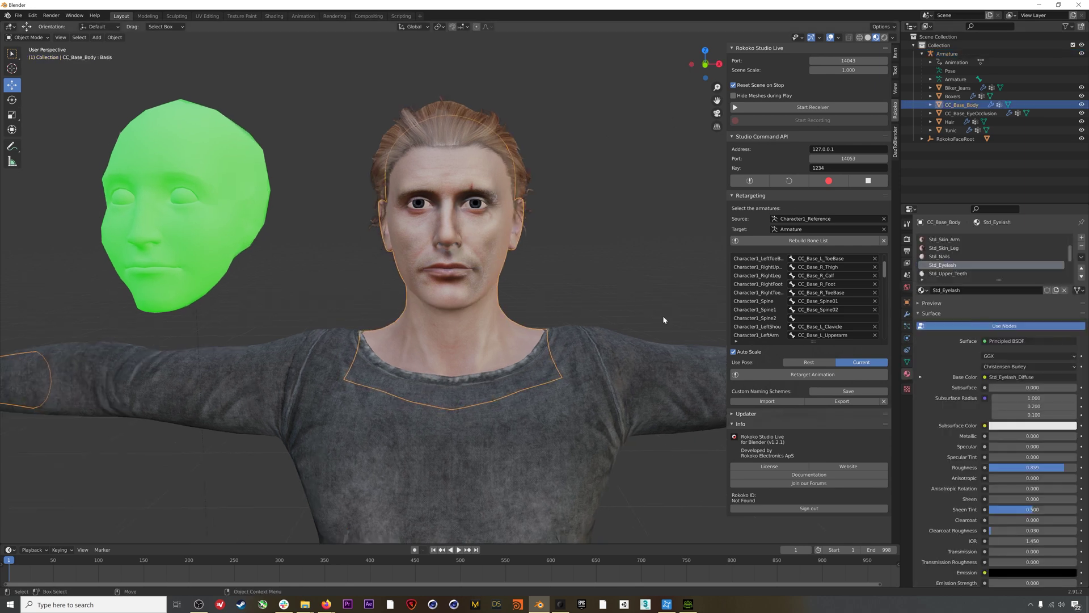
left_click(910, 362)
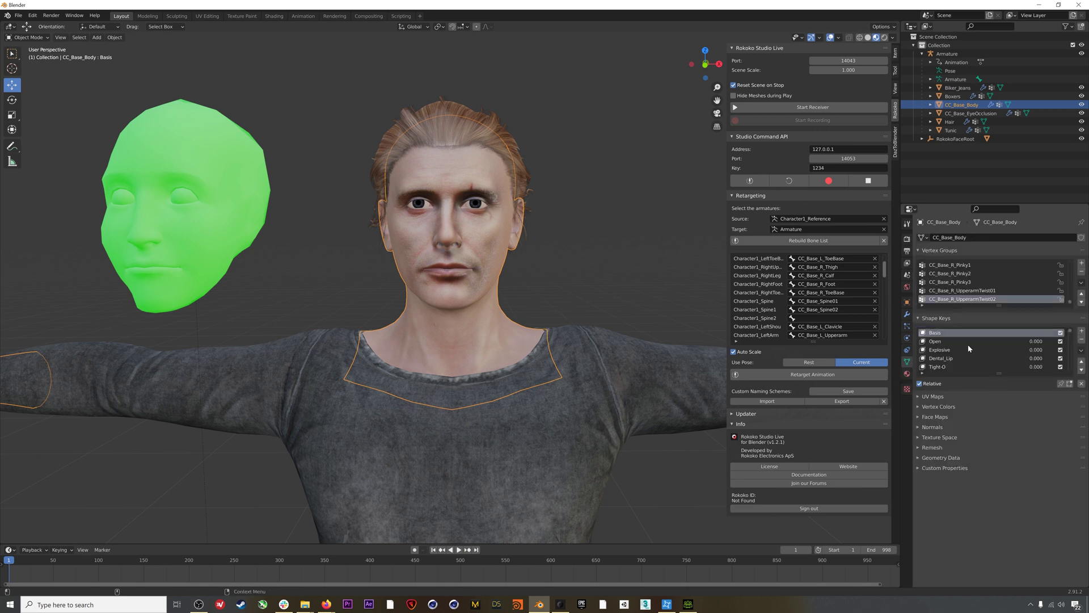
left_click_drag(1000, 372, 1009, 476)
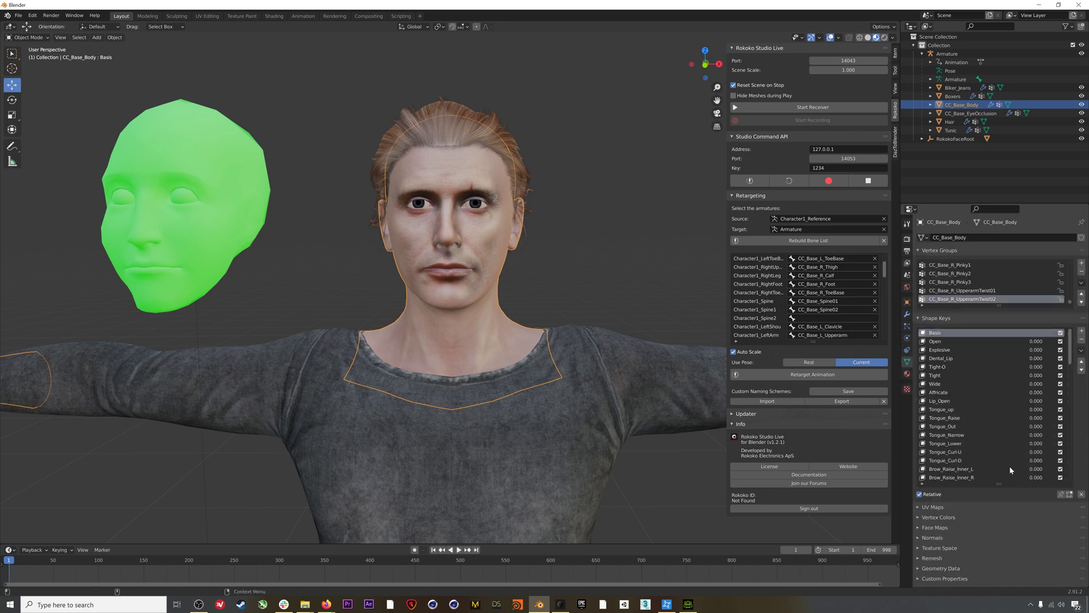
scroll(983, 406, "down", 15)
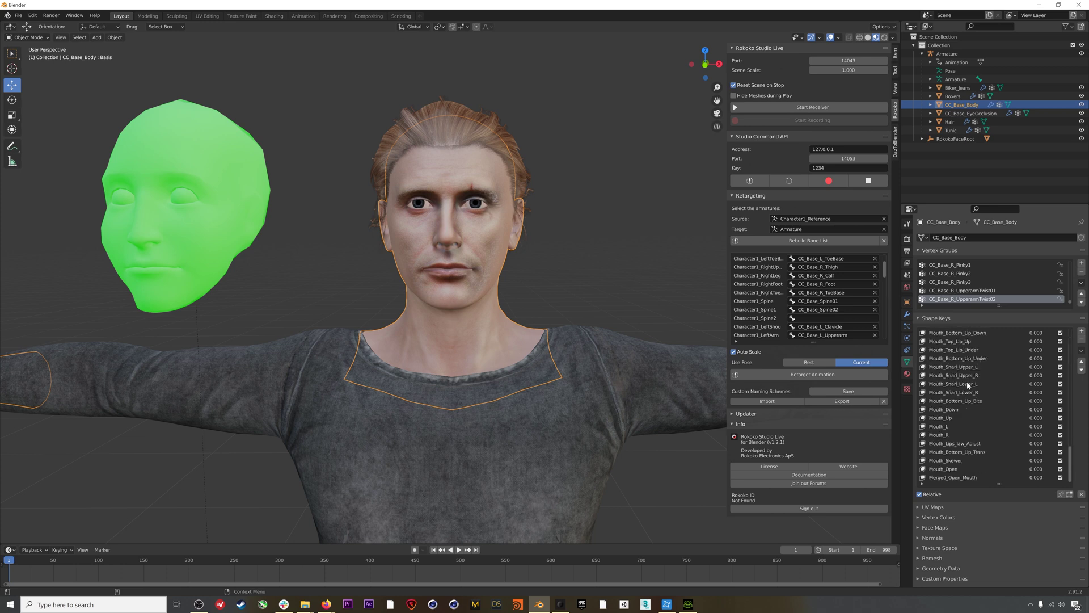
left_click(957, 478)
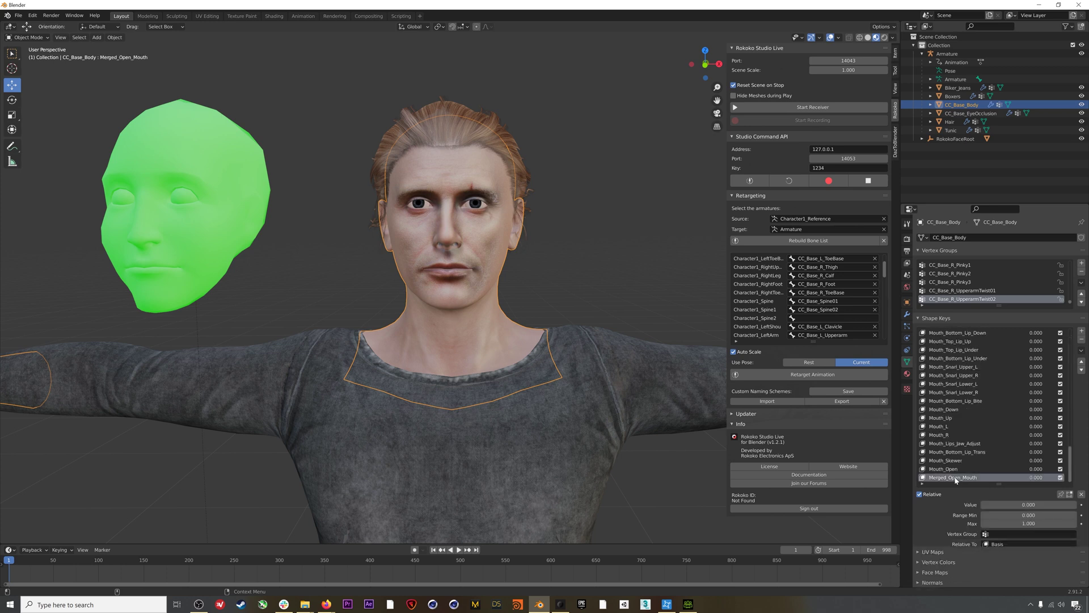
left_click_drag(1026, 507, 981, 504)
Select the face mesh under RokokoFaceRoot and inspect its shape keys.
left_click(922, 138)
left_click(949, 147)
middle_click_drag(567, 255, 602, 249)
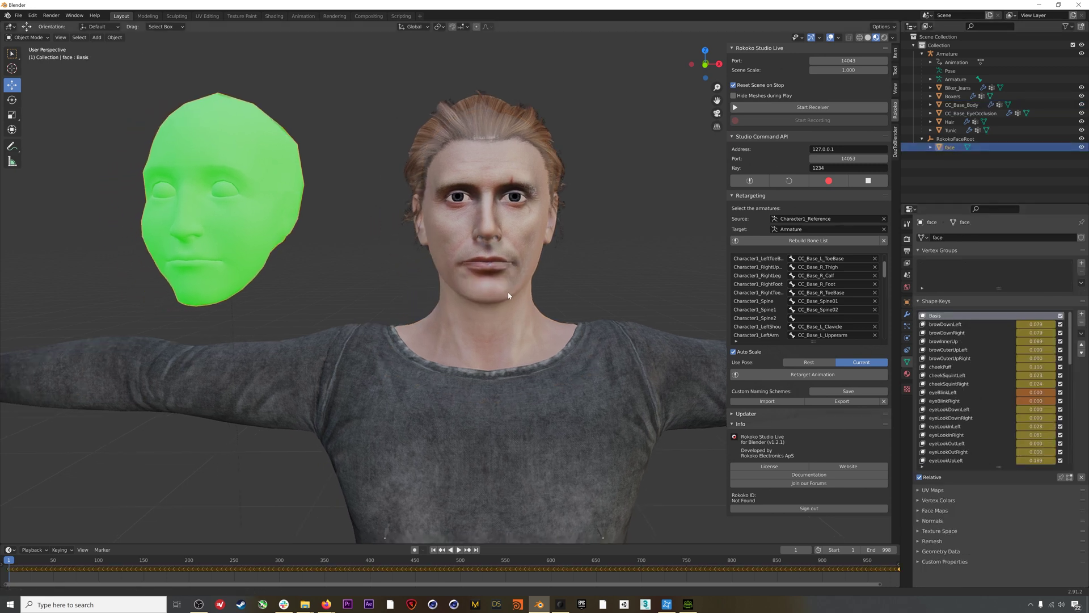
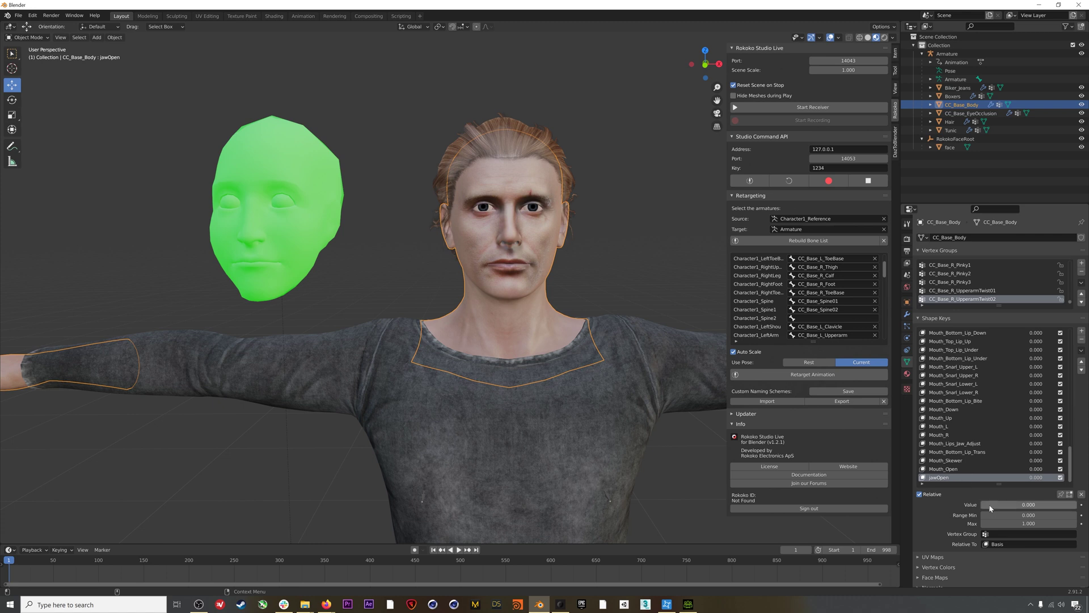
Insert a keyframe on the body's jawOpen shape key value at frame 1 and switch the enlarged timeline area to a Dope Sheet.
right_click(1036, 508)
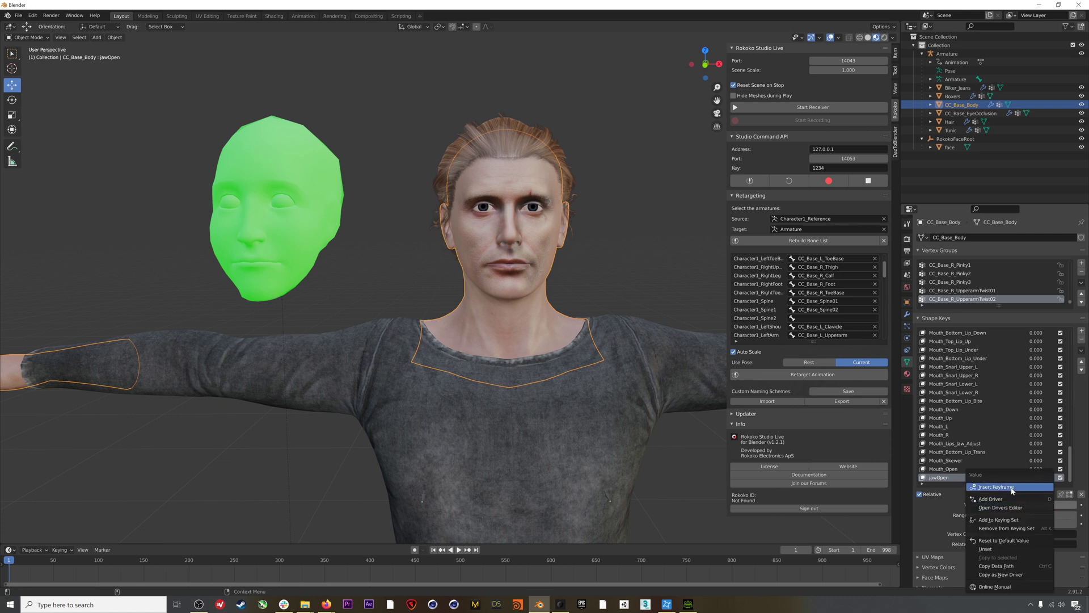
left_click(1005, 487)
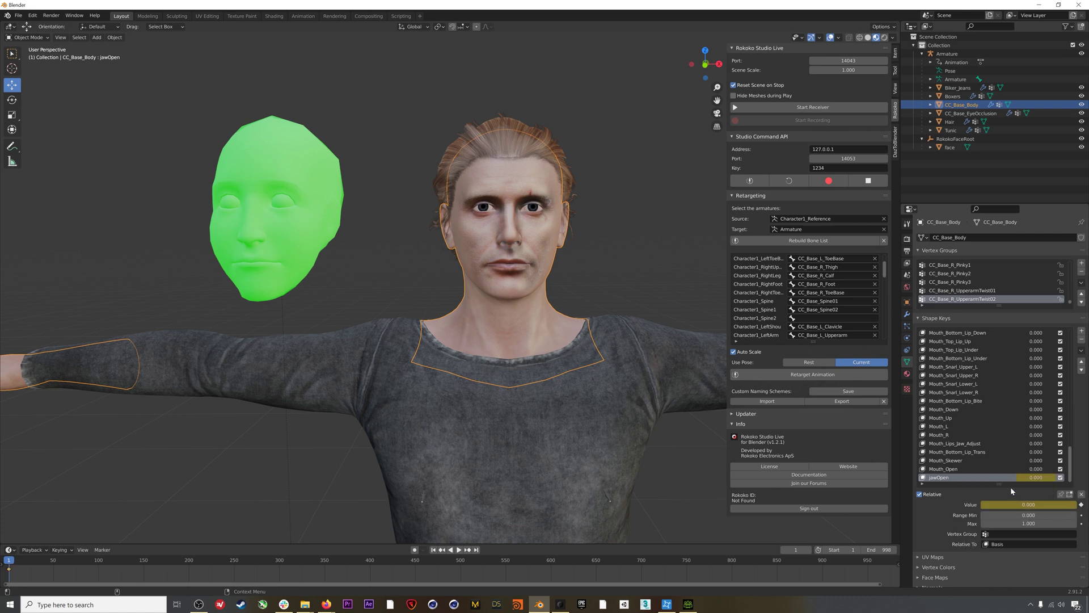
left_click_drag(554, 544, 553, 466)
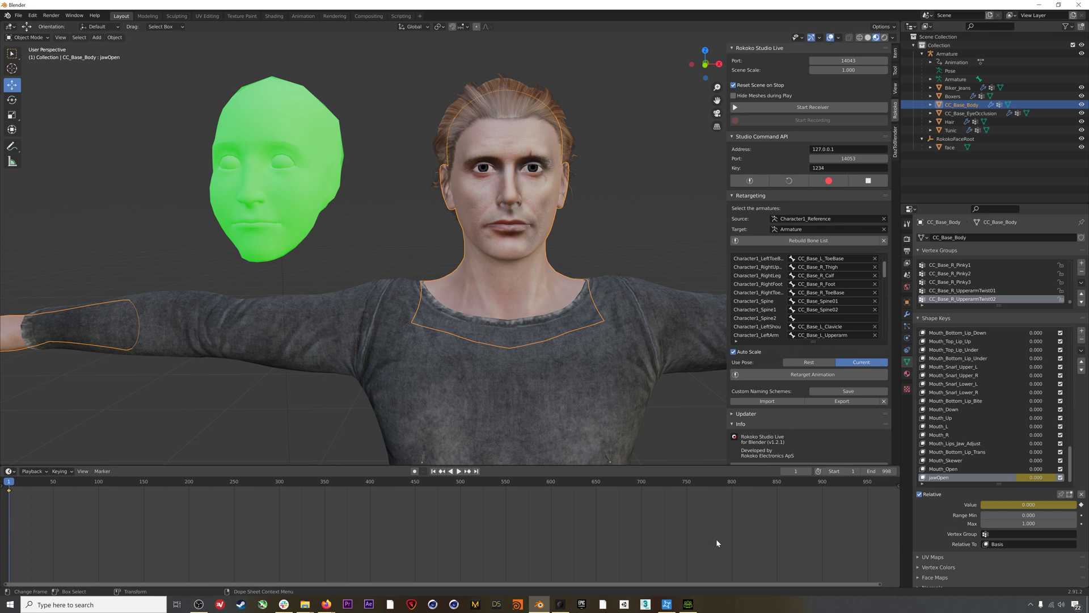
left_click(33, 471)
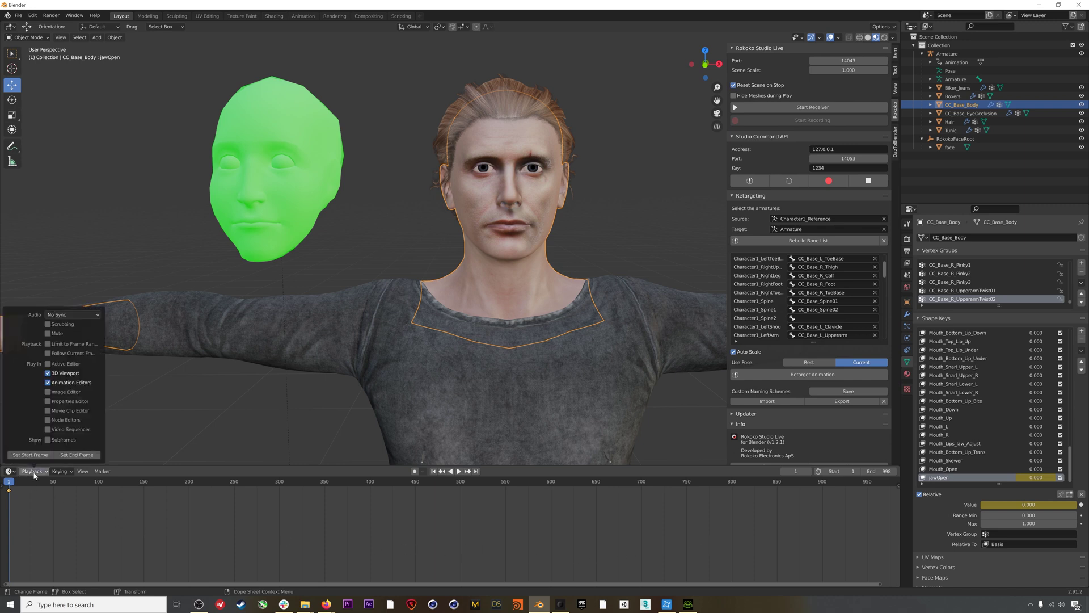
left_click(9, 470)
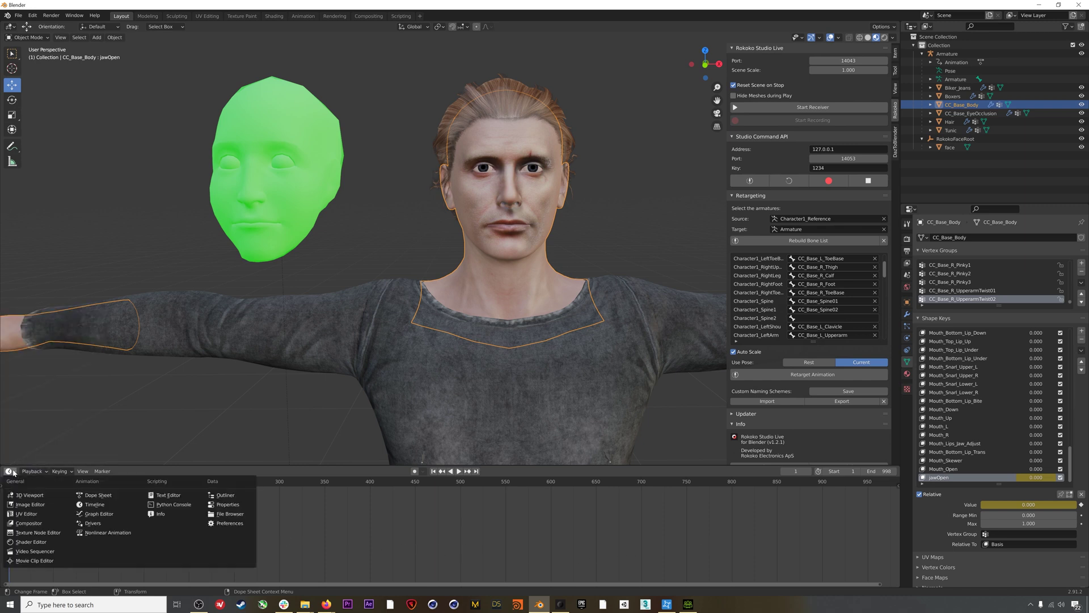
left_click(94, 494)
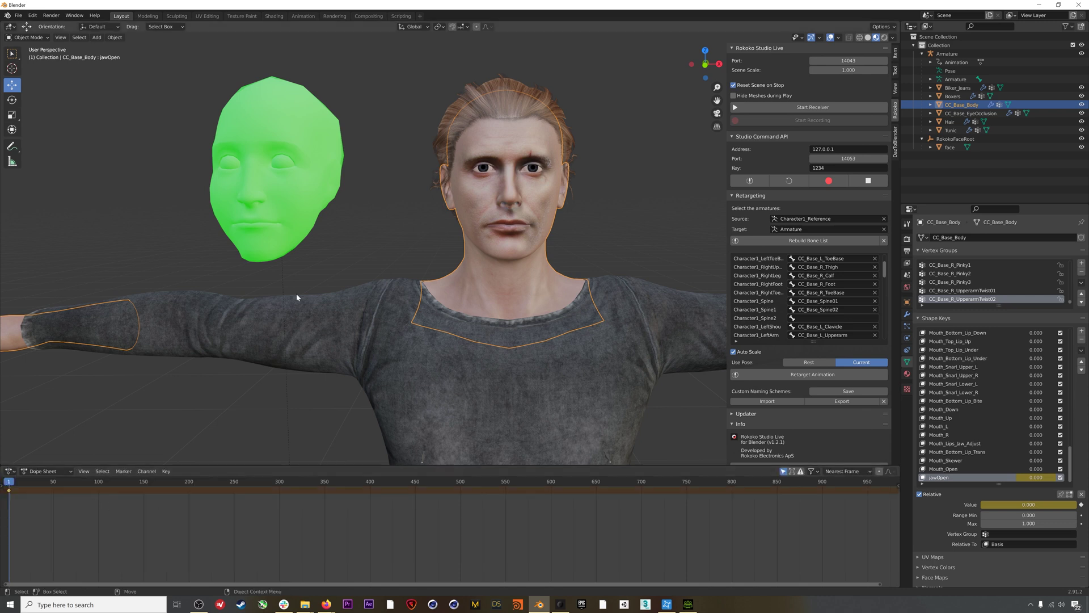
Select the face mesh under RokokoFaceRoot, expand its Dope Sheet channels and copy only the jawOpen channel's keyframes.
left_click(954, 139)
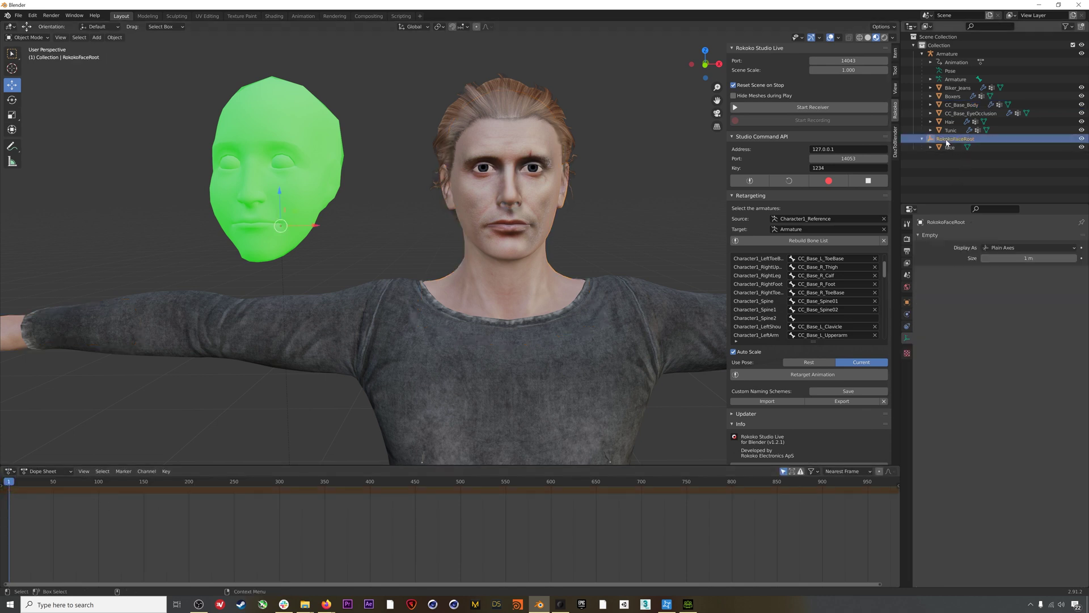
left_click(959, 148)
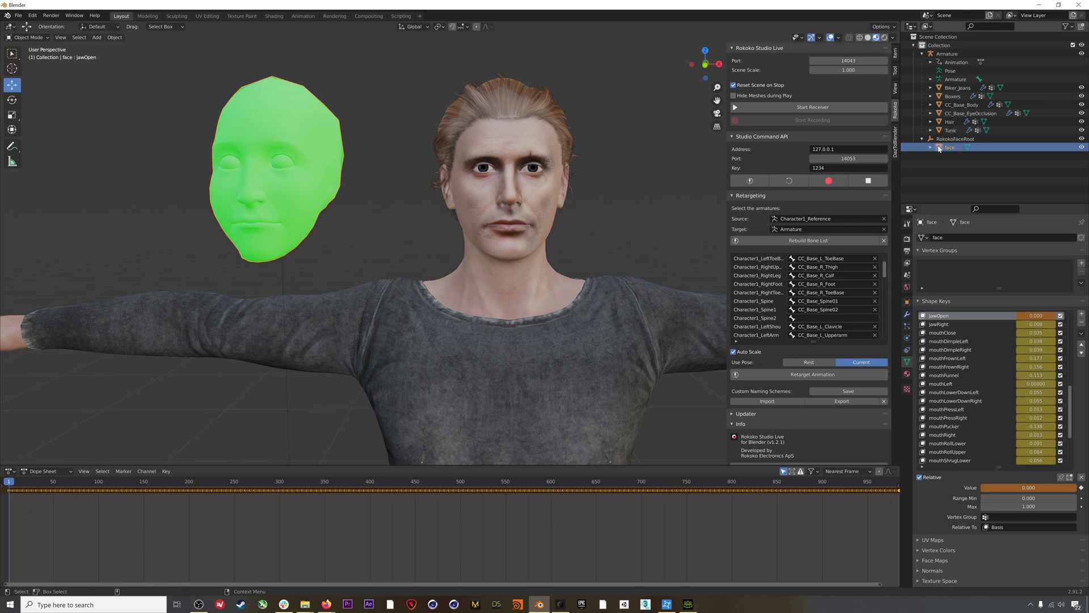
left_click(3, 482)
left_click(4, 491)
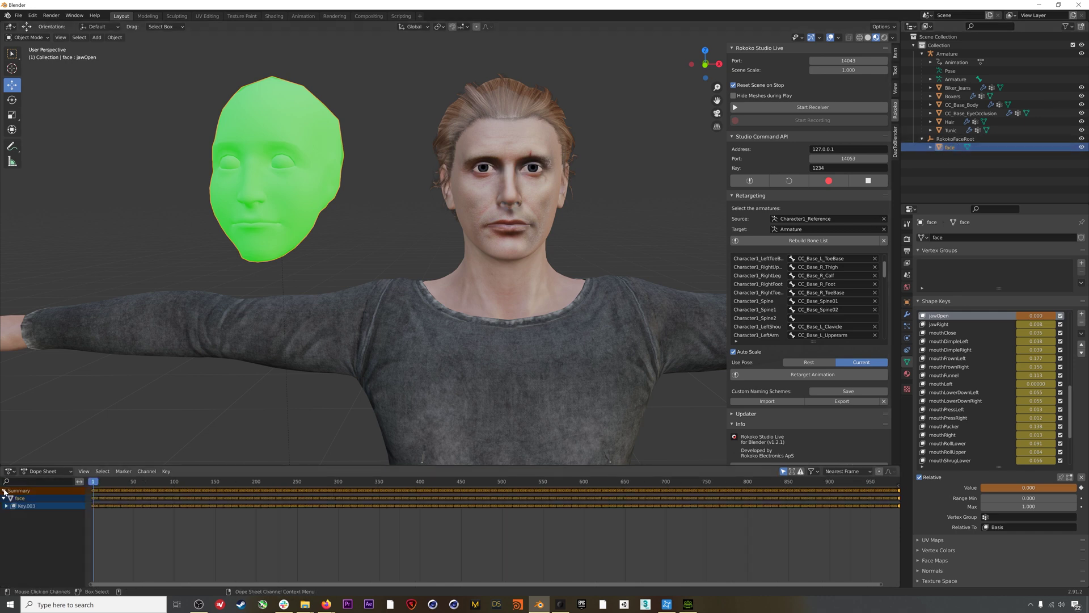
left_click(6, 505)
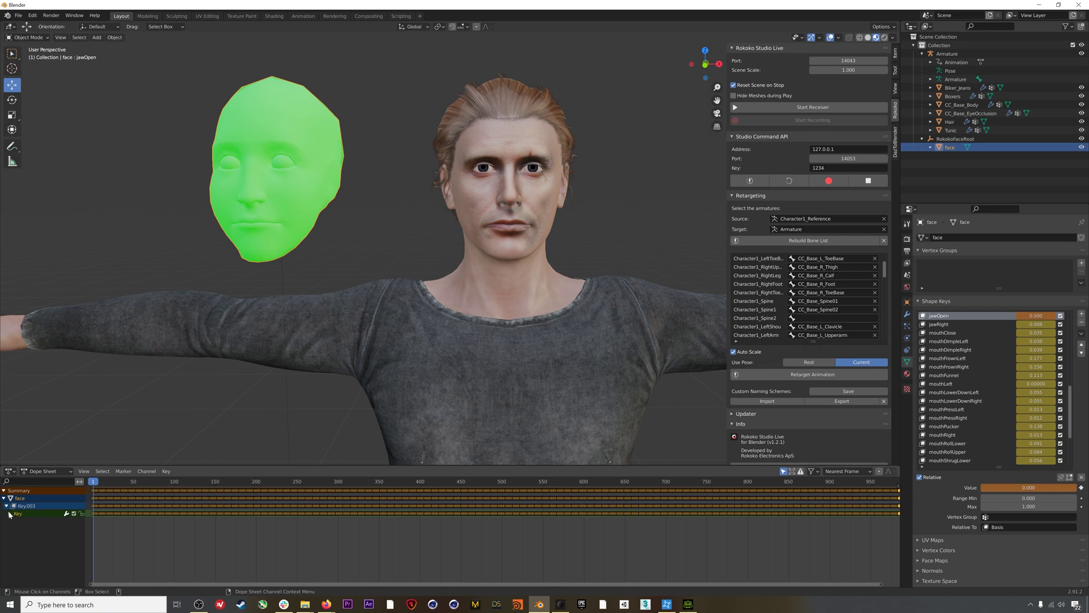
left_click(10, 513)
scroll(28, 549, "down", 8)
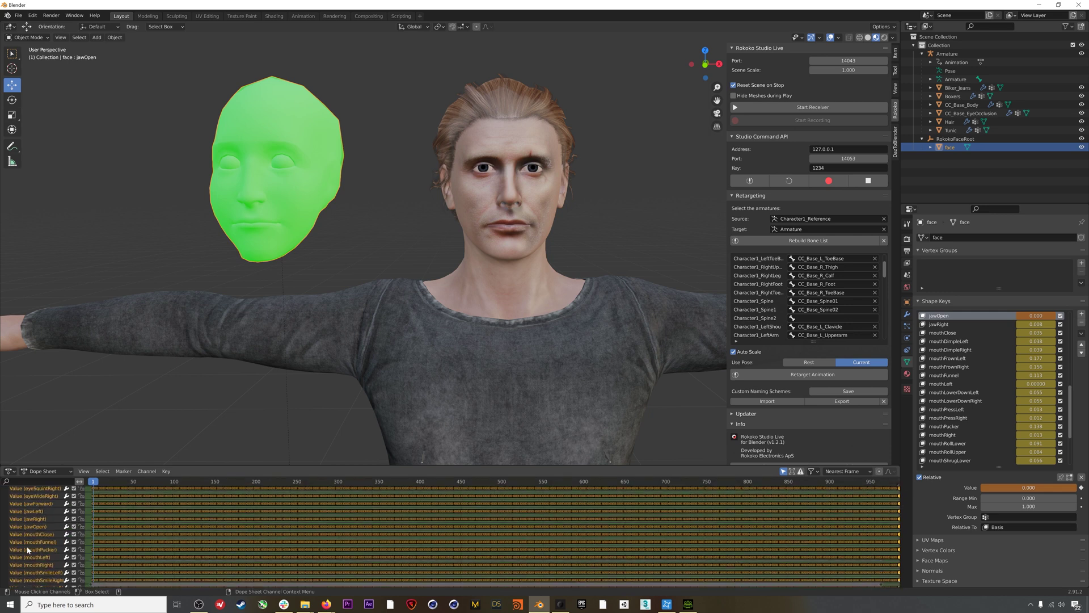
left_click(36, 527)
left_click(36, 527)
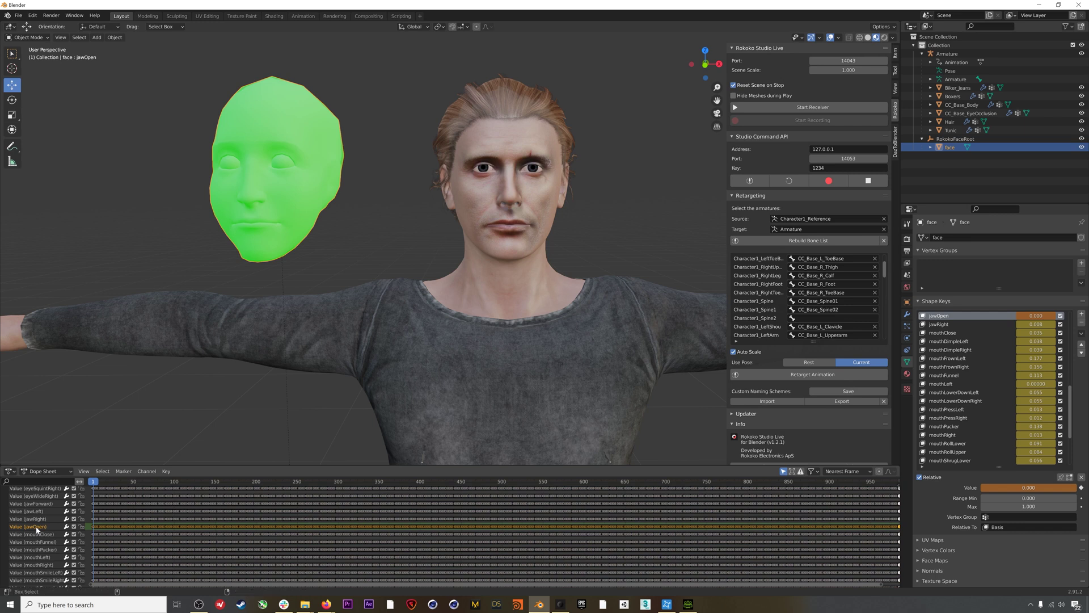
Paste the copied jawOpen keyframes onto the jawOpen channel of CC_Base_Body in the Dope Sheet.
left_click(530, 198)
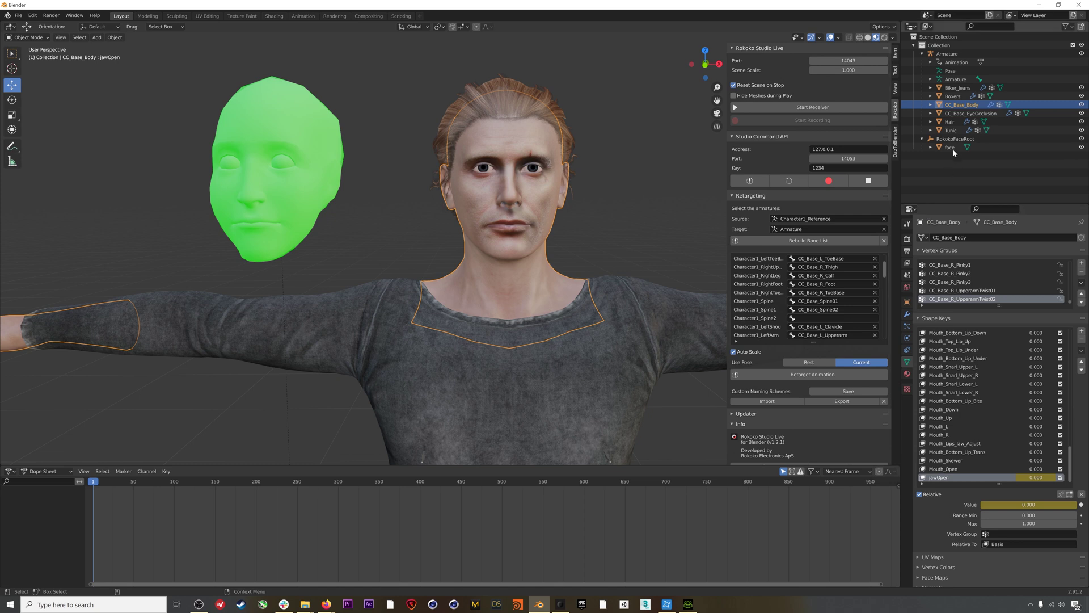
left_click(48, 472)
left_click(44, 481)
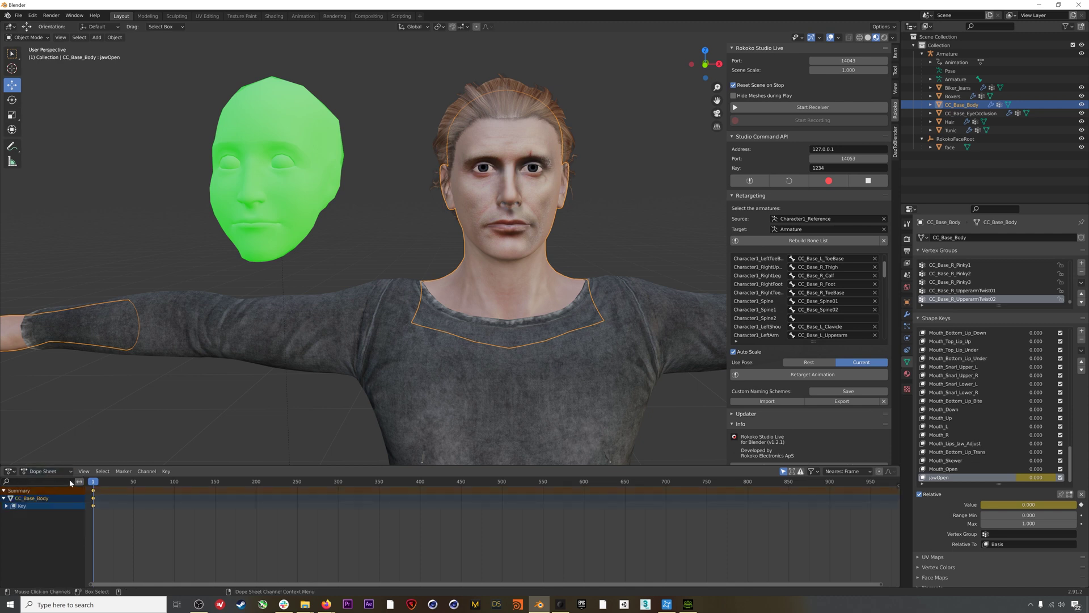
key("ctrl+KP_Add")
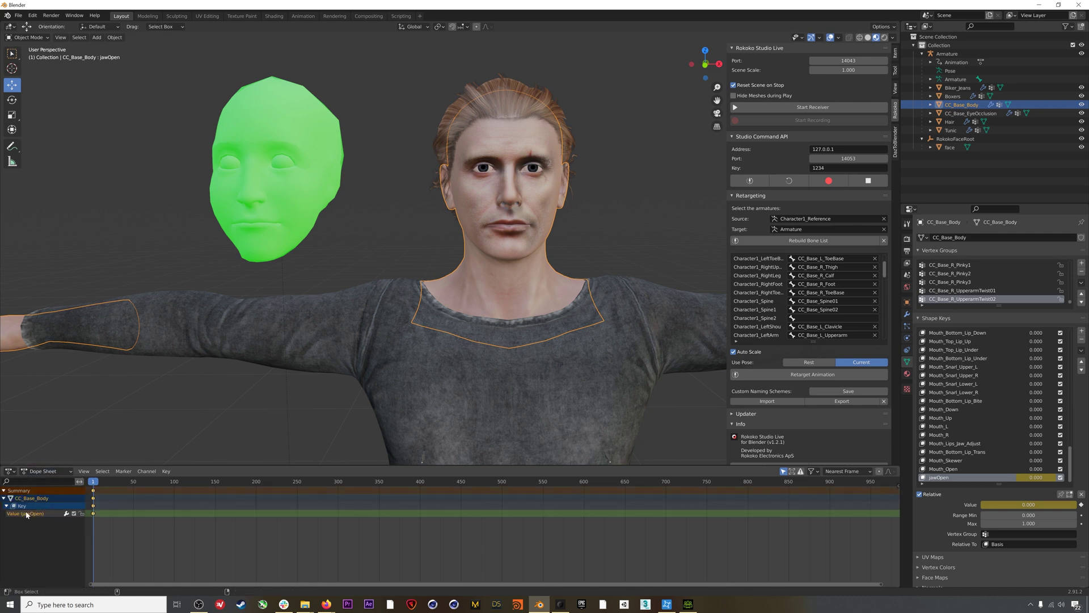
Play the animation from frame 513 in Solid shading, with the Timeline editor restored, to compare both faces' jaw motion.
left_click_drag(100, 481, 513, 481)
left_click(868, 38)
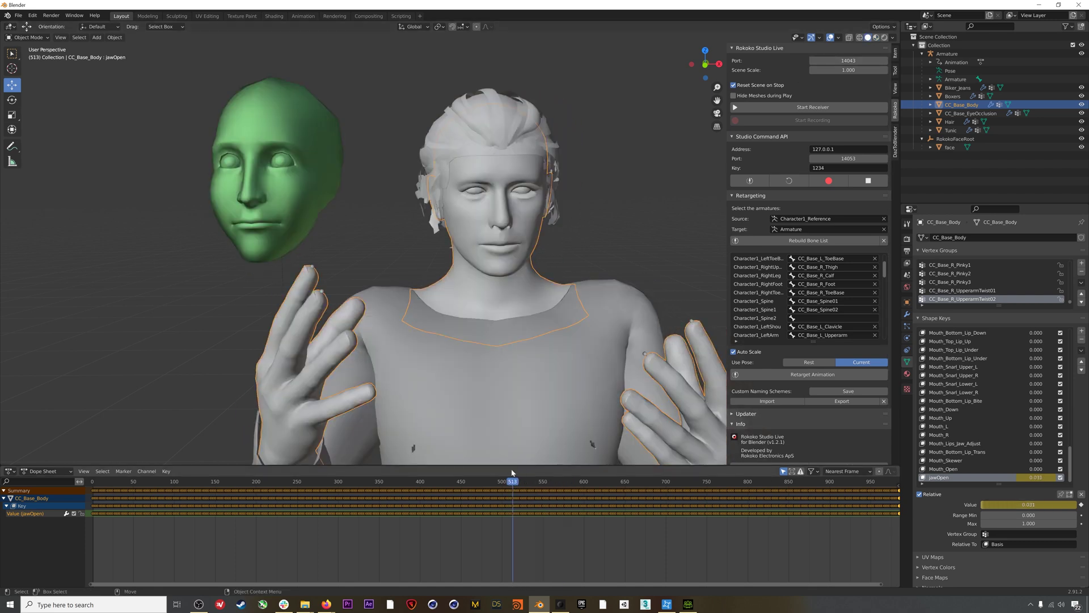
left_click(10, 471)
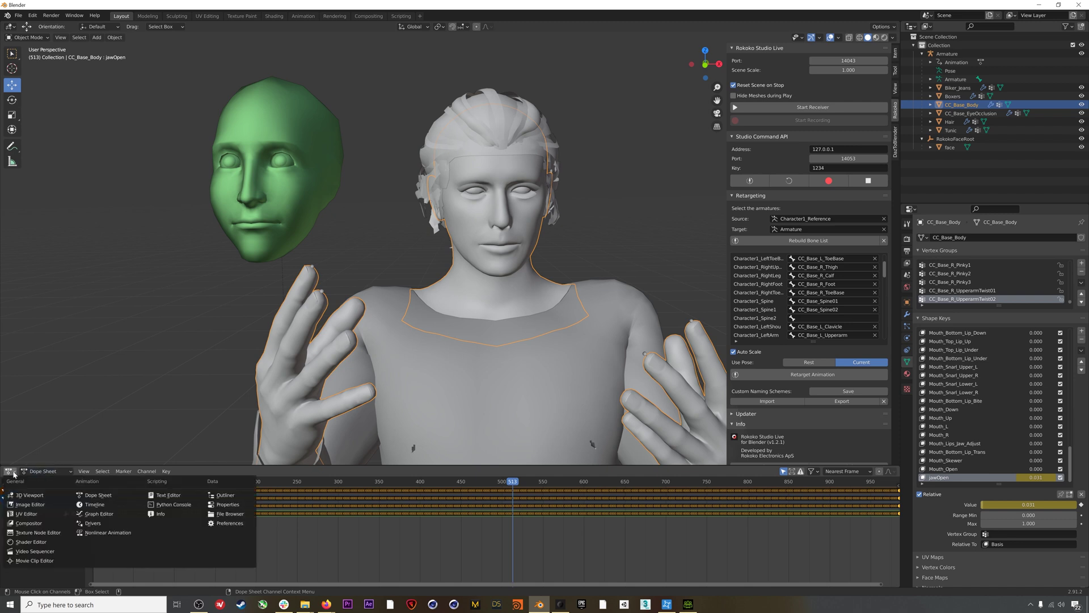
left_click(94, 504)
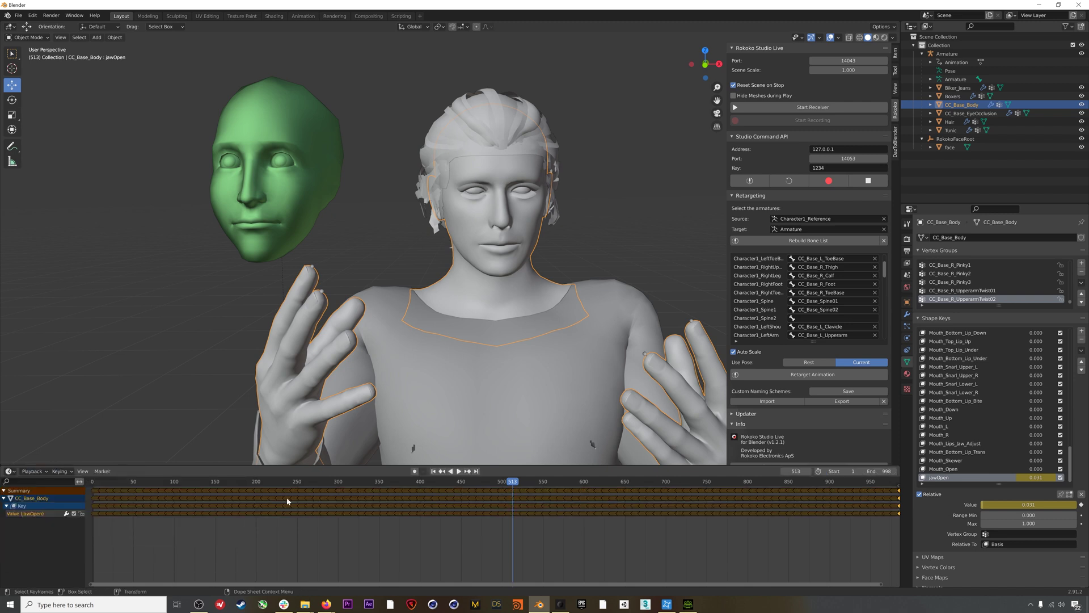
left_click(459, 471)
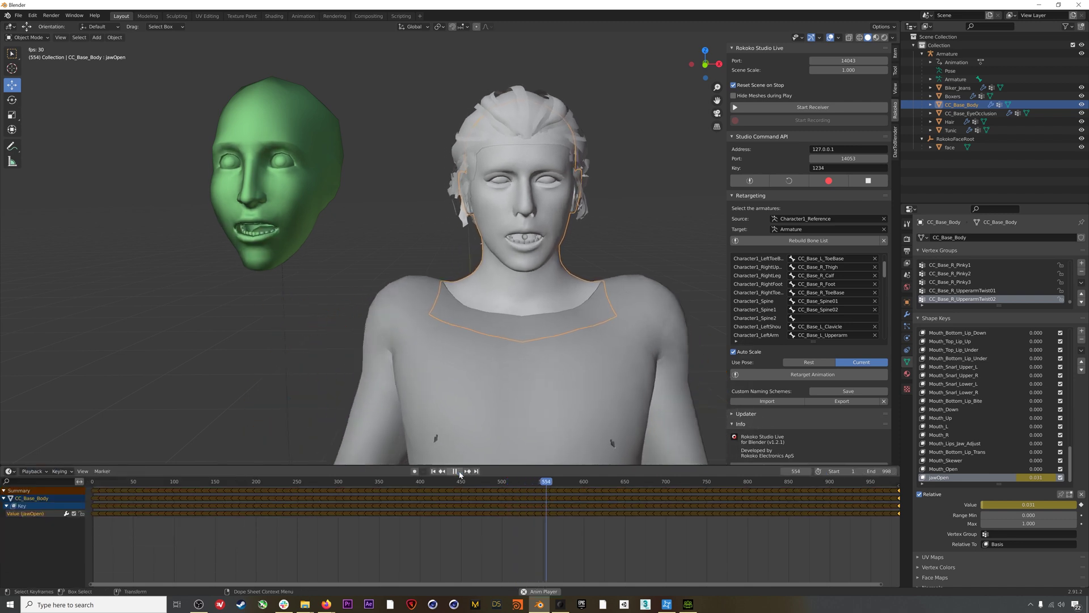
left_click(459, 472)
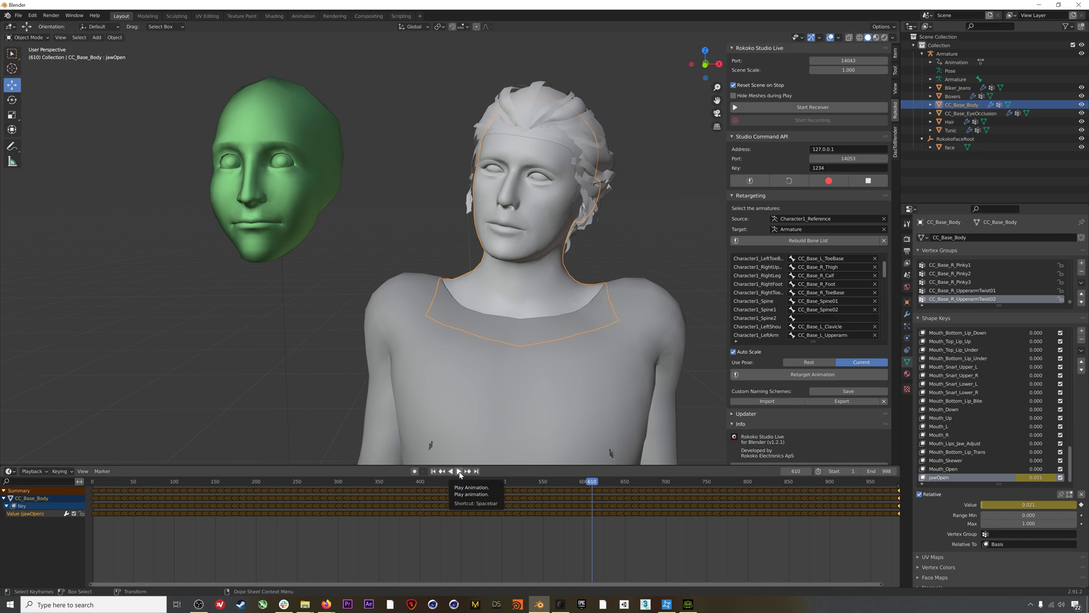
Select the eyeBlinkLeft shape key of the Rokoko face mesh and test its value to see which eye it drives.
left_click(950, 146)
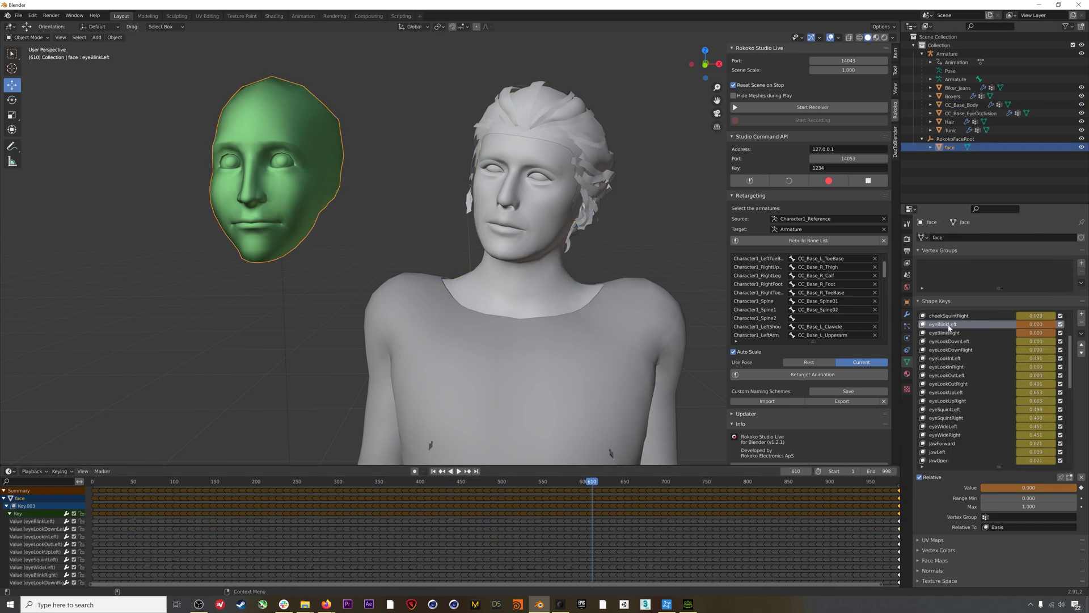
left_click_drag(1028, 487, 981, 487)
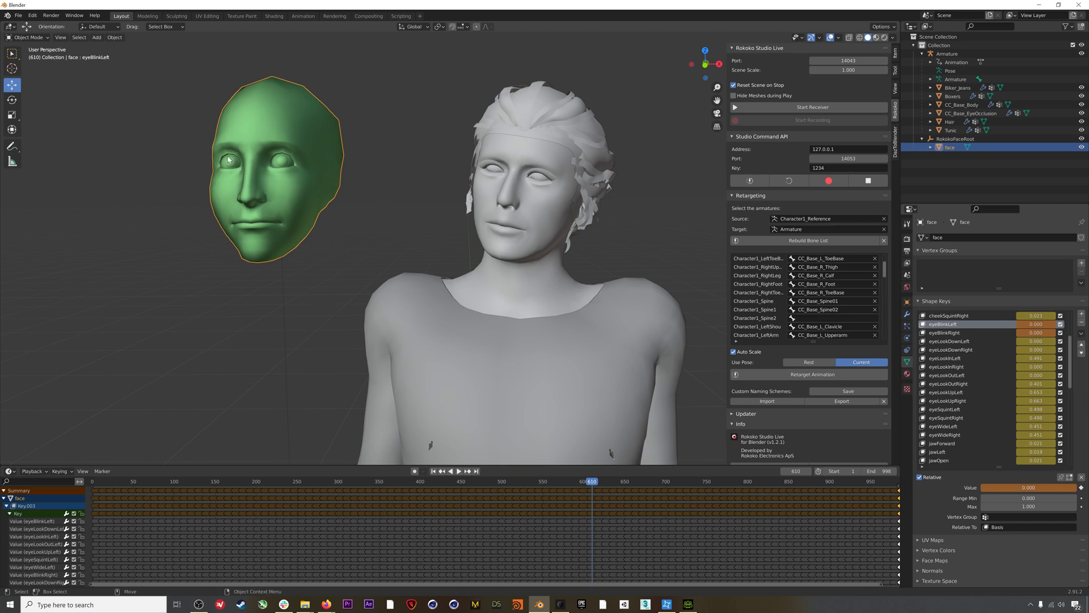
middle_click_drag(228, 160, 272, 239)
Switch to the browser's ARFaceAnchor.BlendShapeLocation documentation, find the eye blend shapes and arrange the page side by side with Blender.
mouse_move(326, 605)
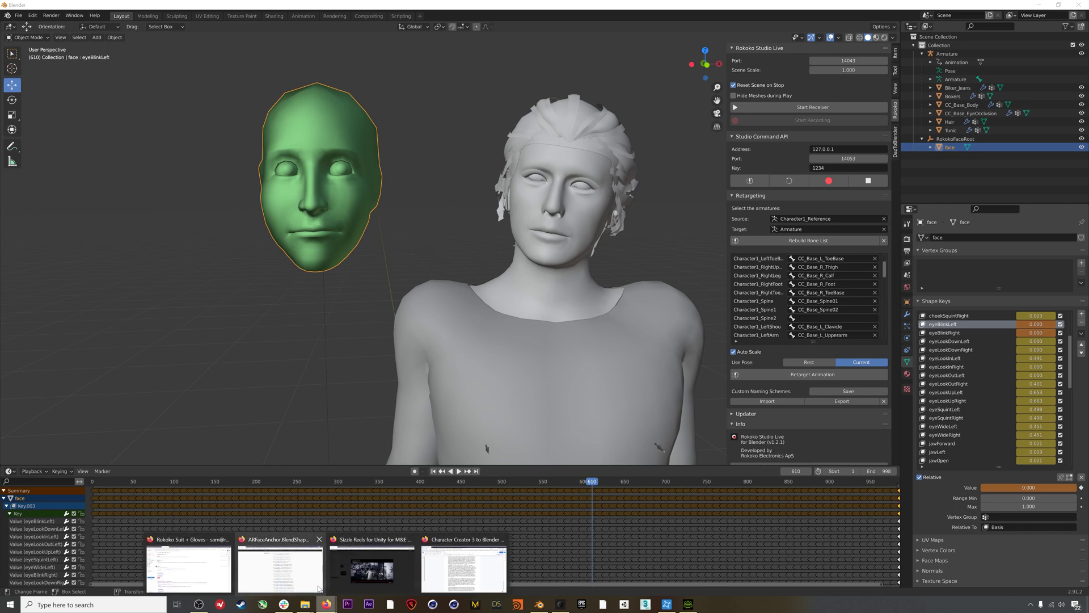
left_click(292, 576)
scroll(448, 308, "up", 20)
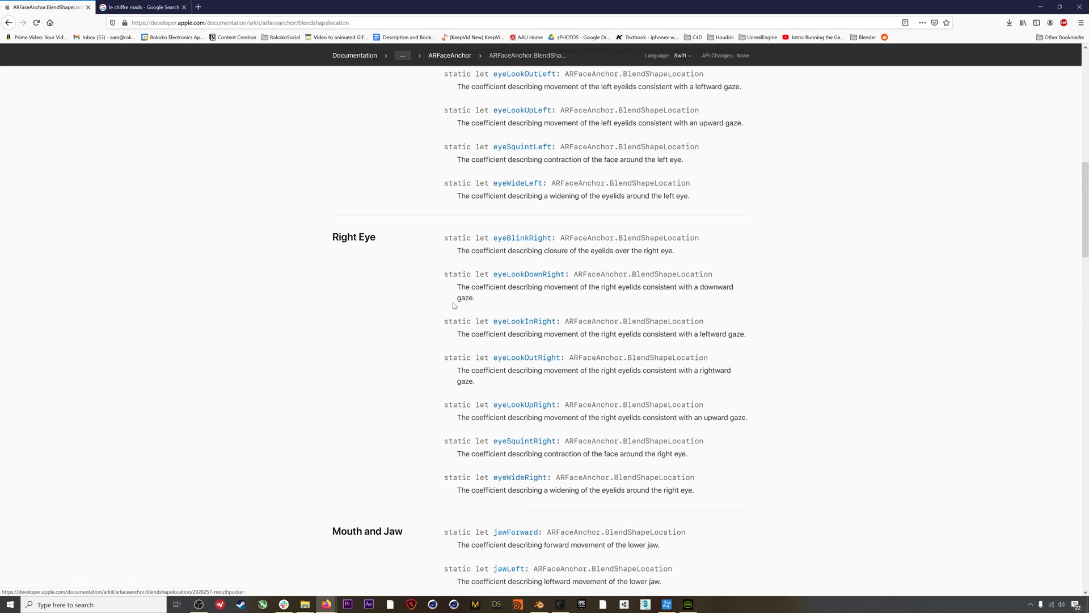
scroll(453, 306, "up", 4)
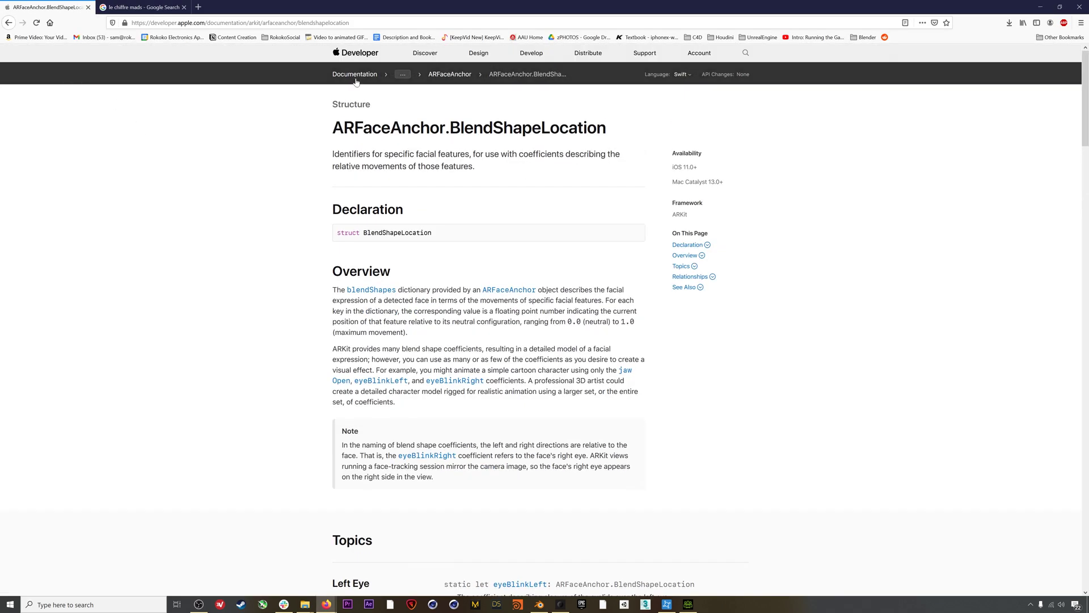
scroll(408, 335, "down", 6)
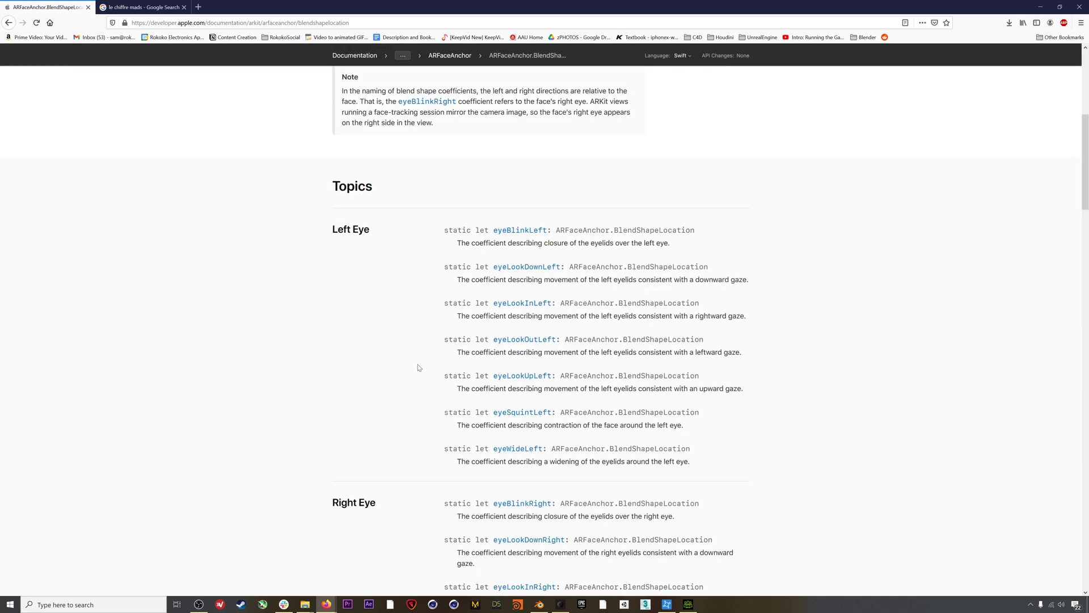
left_click_drag(542, 4, 2, 152)
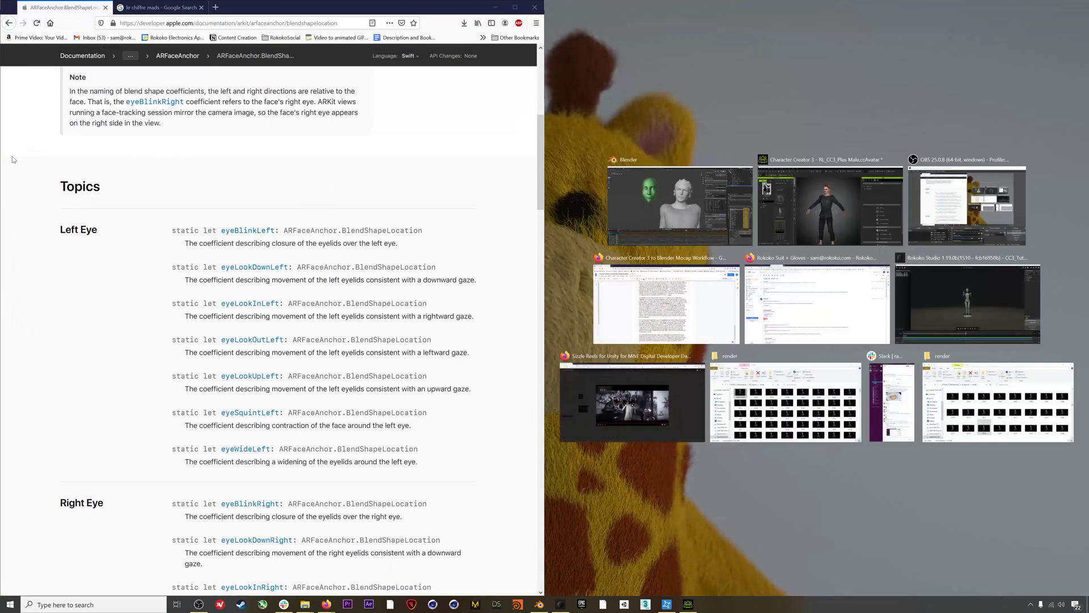
left_click(654, 179)
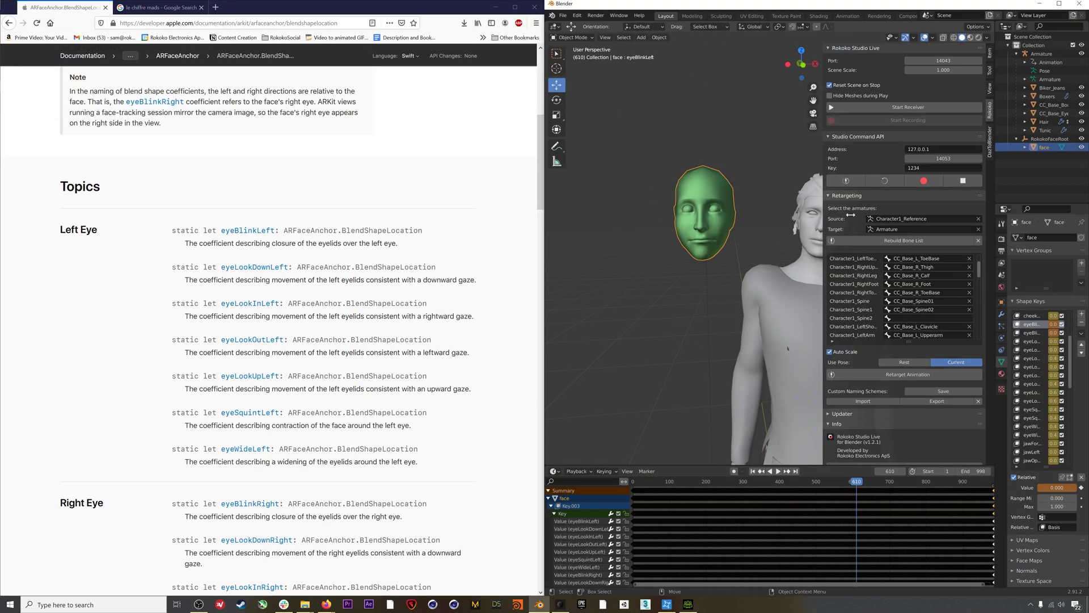
Hide the viewport sidebar and widen the Outliner and Properties area until the full shape key names can be read.
key("n")
middle_click_drag(822, 278, 778, 267, "shift")
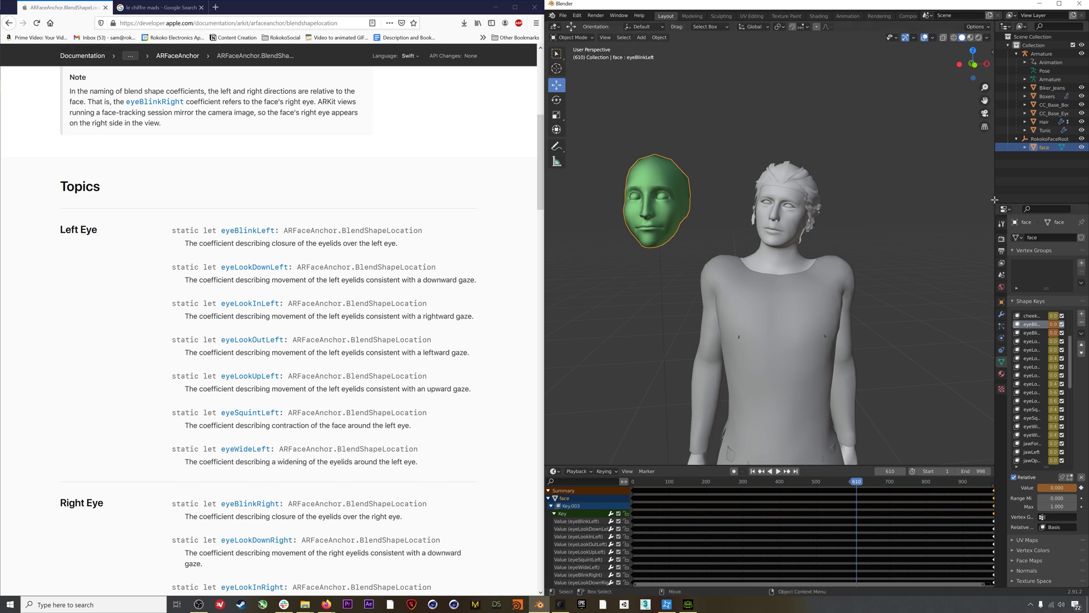
left_click_drag(996, 201, 840, 204)
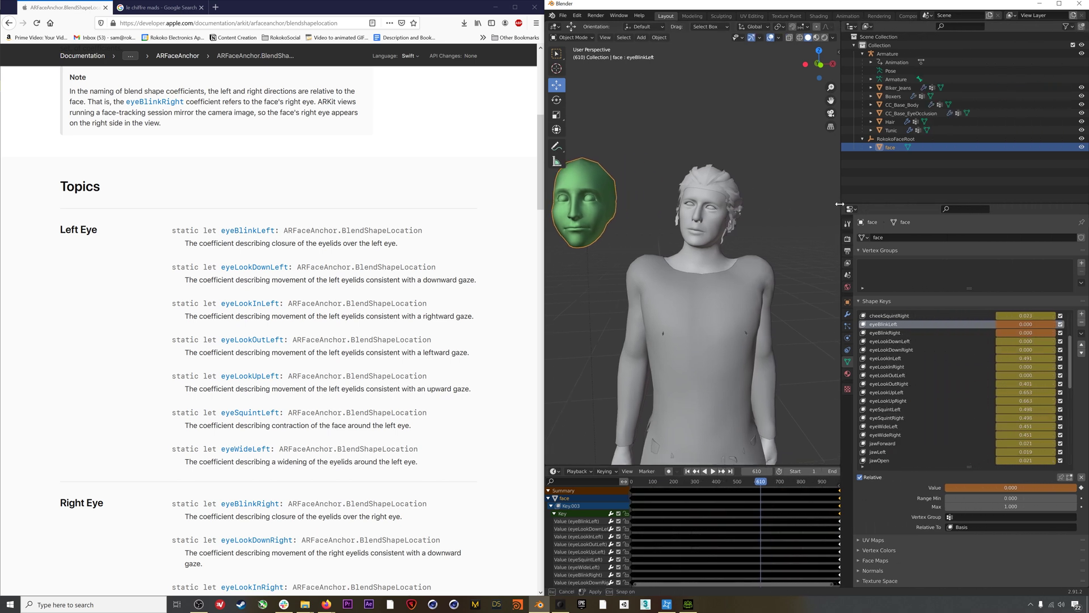
Rename the Eye_Blink_L shape key of CC_Base_Body to eyeBlinkRight, following the names in the ARKit documentation.
left_click(901, 104)
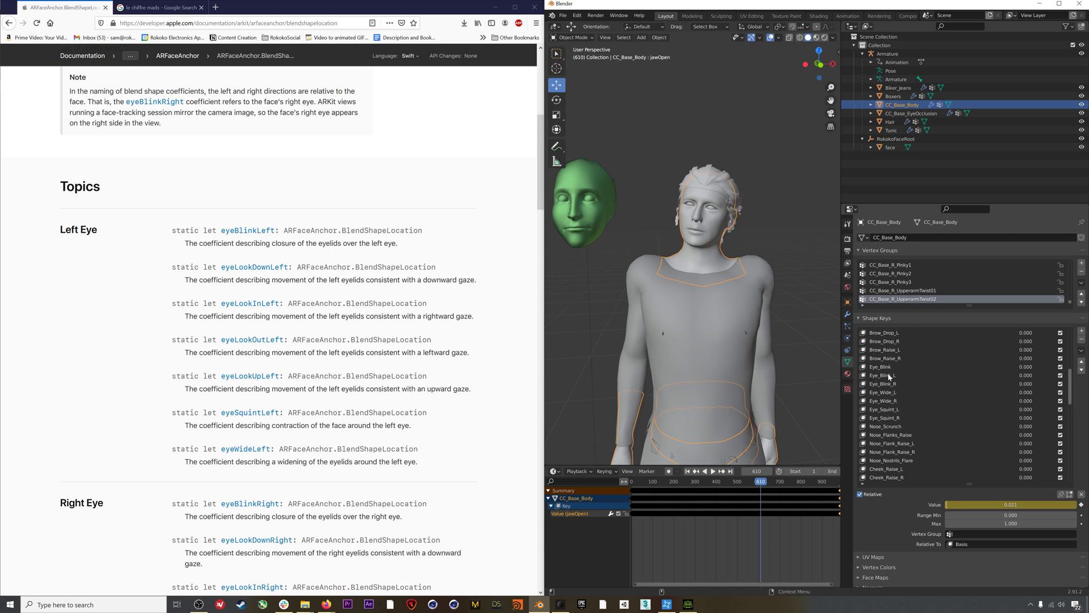
scroll(267, 282, "down", 4)
scroll(267, 281, "up", 4)
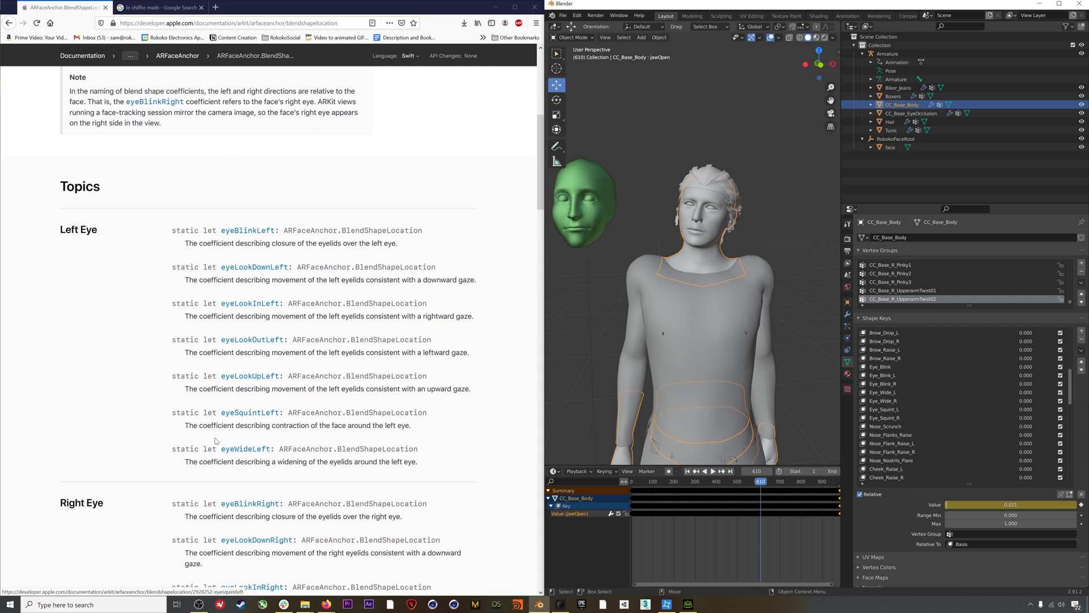
scroll(272, 428, "down", 3)
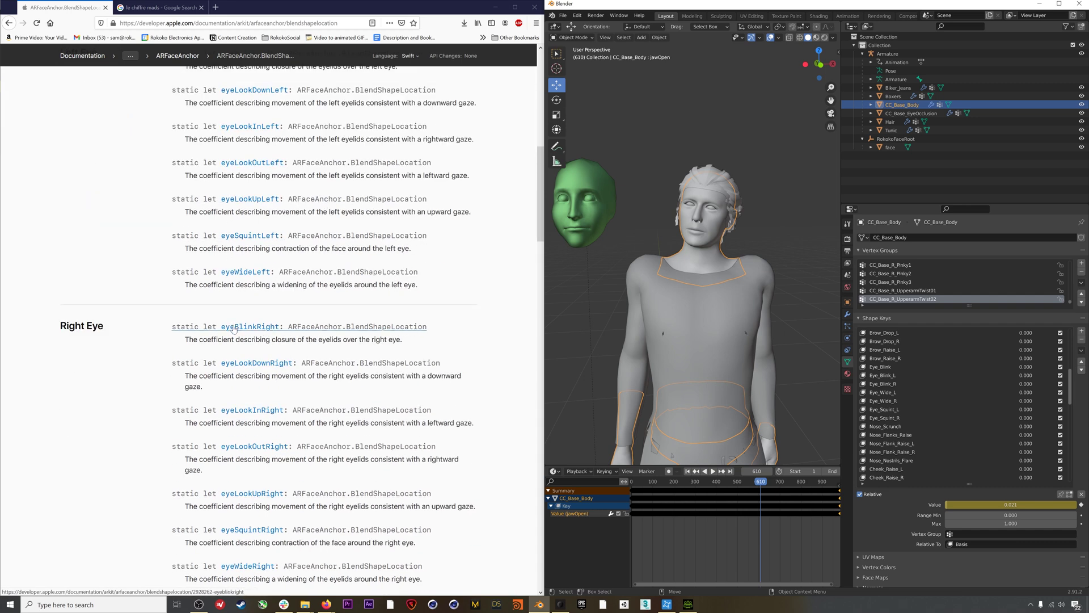
left_click(881, 376)
type("eye")
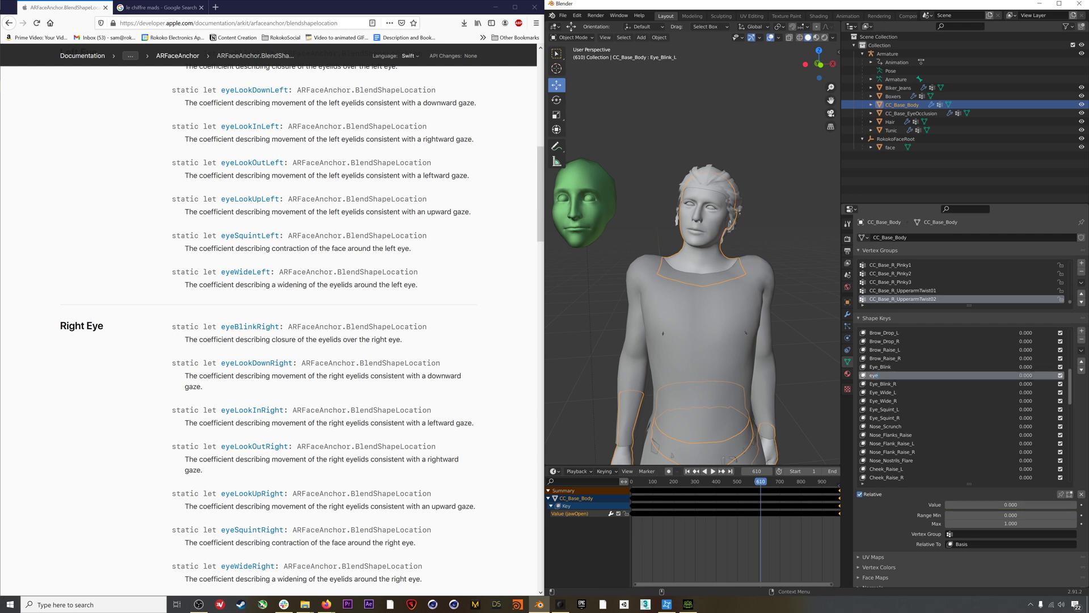
type("BlinkRight")
Rename the Eye_Blink_R shape key of CC_Base_Body to eyeBlinkLeft.
double_click(880, 385)
type("eyeBlink")
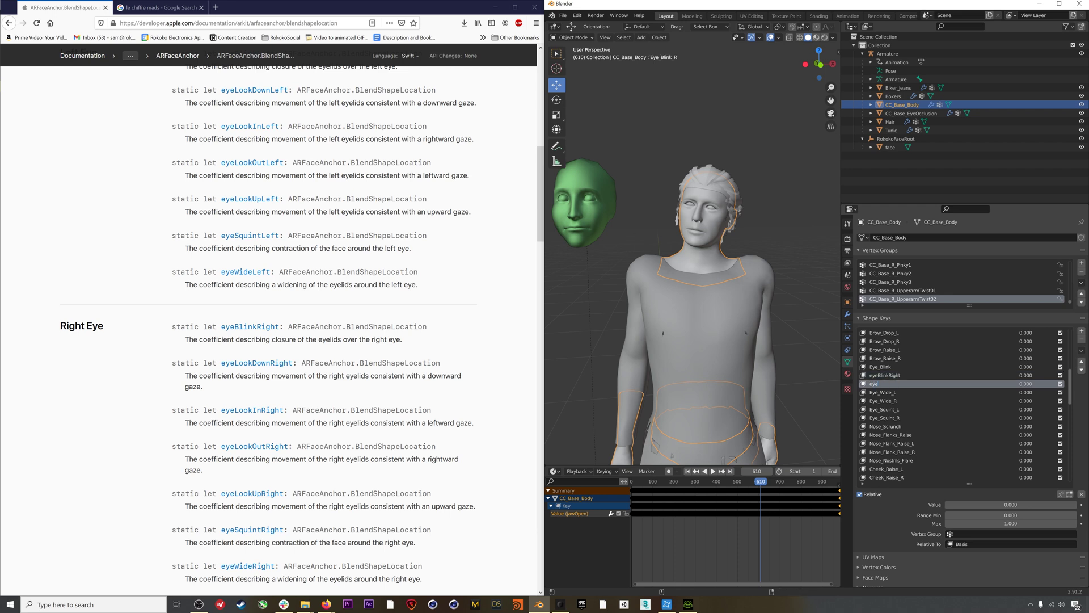
type("Left")
Insert a keyframe on the values of the eyeBlinkLeft and eyeBlinkRight shape keys of CC_Base_Body to create their animation channels.
right_click(1031, 506)
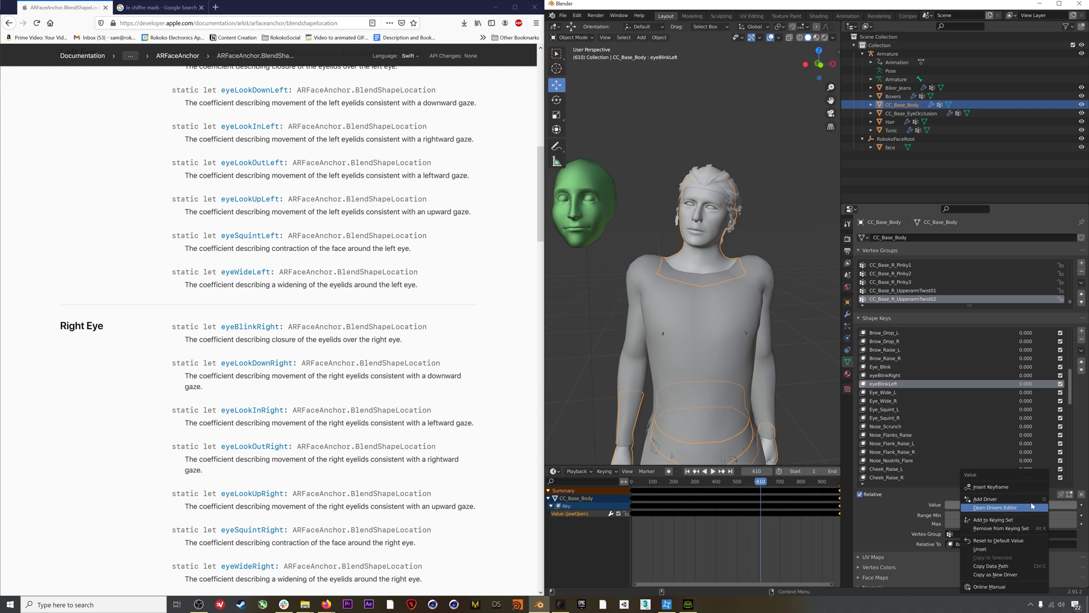
left_click(958, 476)
key("Up")
right_click(964, 504)
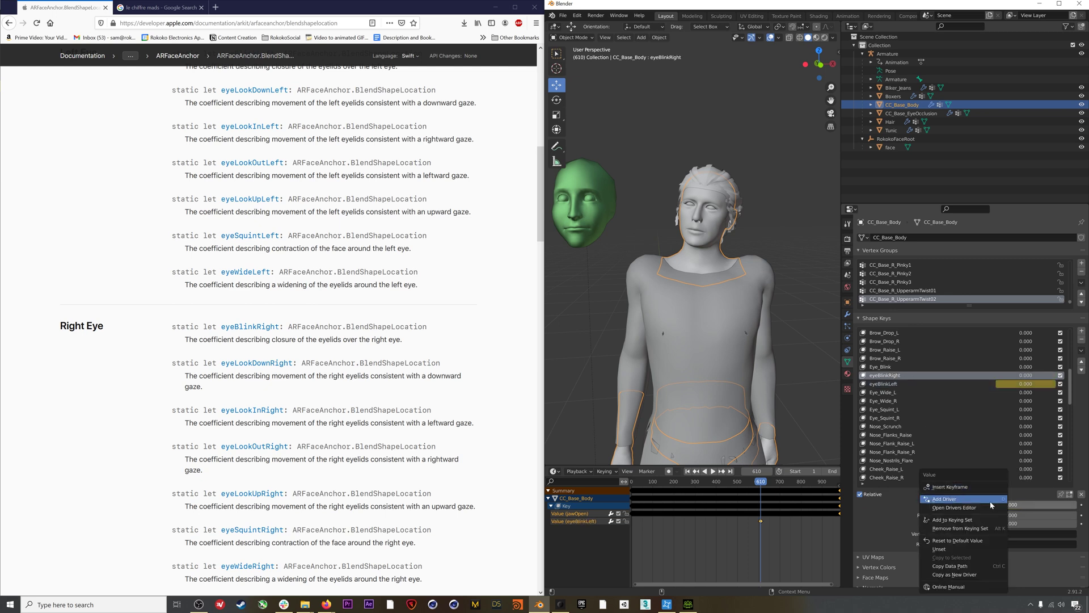
left_click(964, 479)
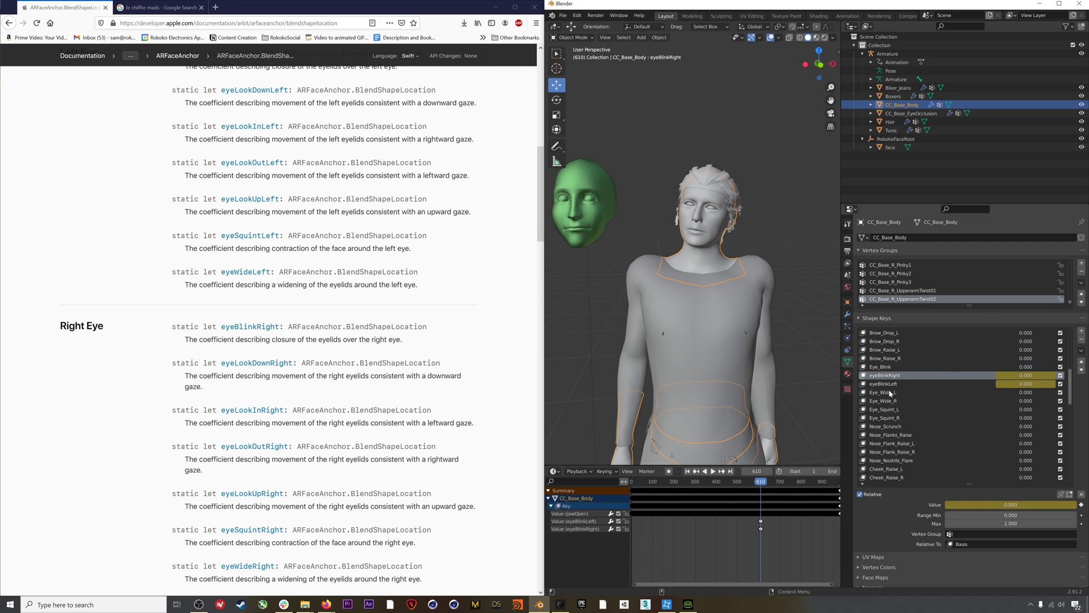
Copy the Rokoko face mesh's shape key keyframes and paste them onto CC_Base_Body, starting from the first frame.
left_click(887, 148)
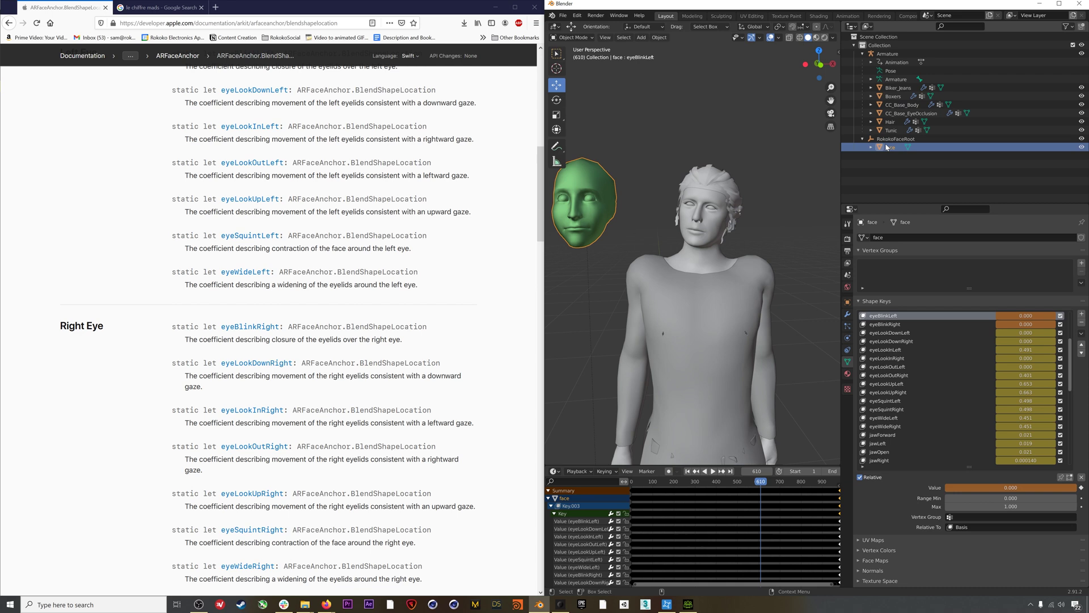
left_click(554, 513)
left_click(551, 505)
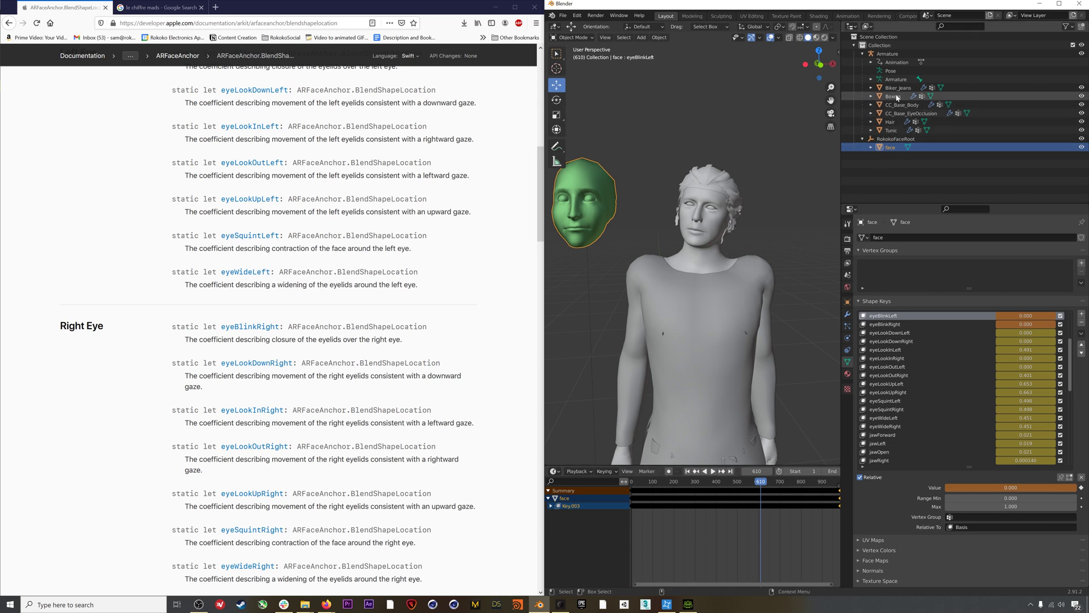
left_click(717, 223)
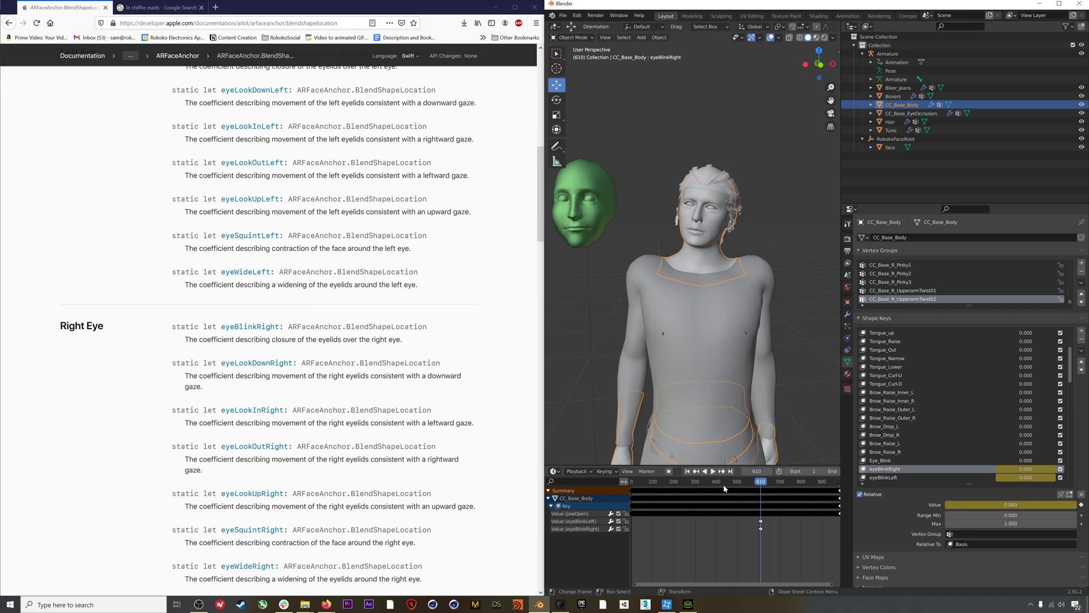
left_click_drag(738, 485, 632, 485)
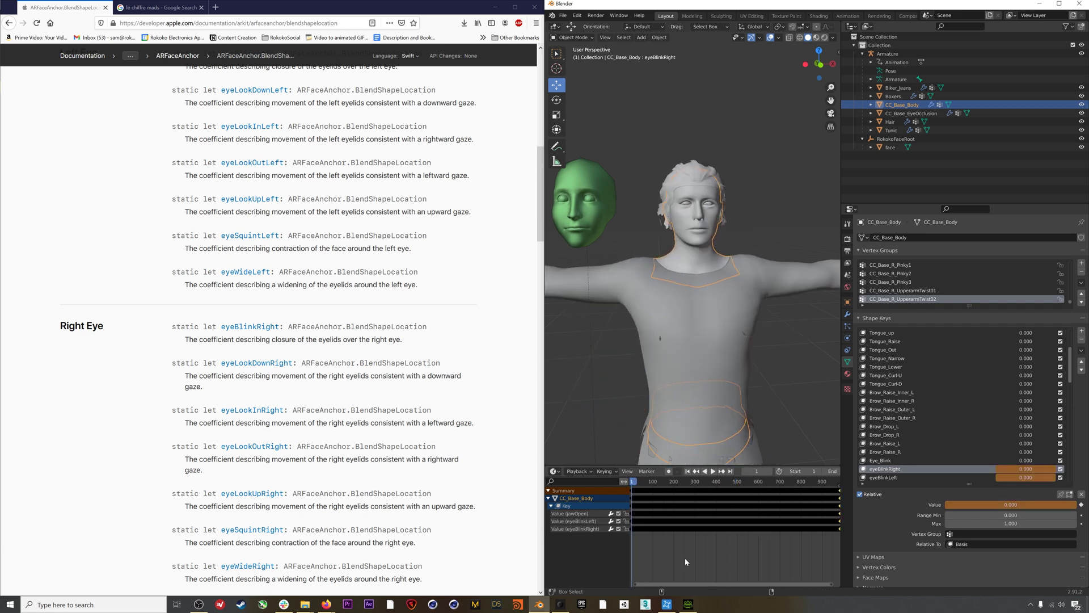
Maximize the Blender window, then scrub and play the animation to check the transferred blinks on the character.
left_click(639, 485)
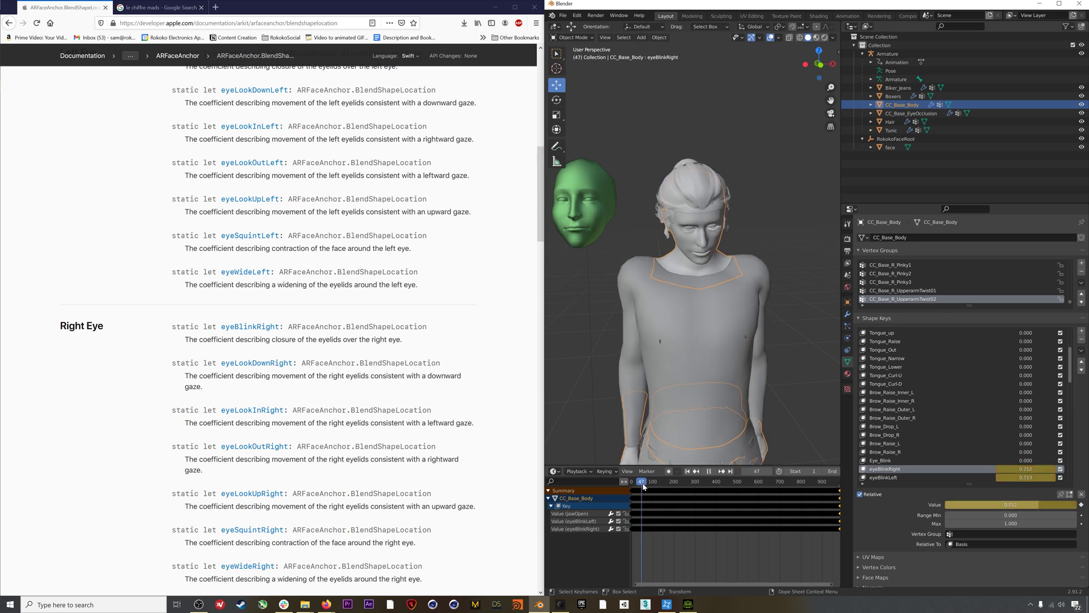
left_click_drag(638, 485, 664, 486)
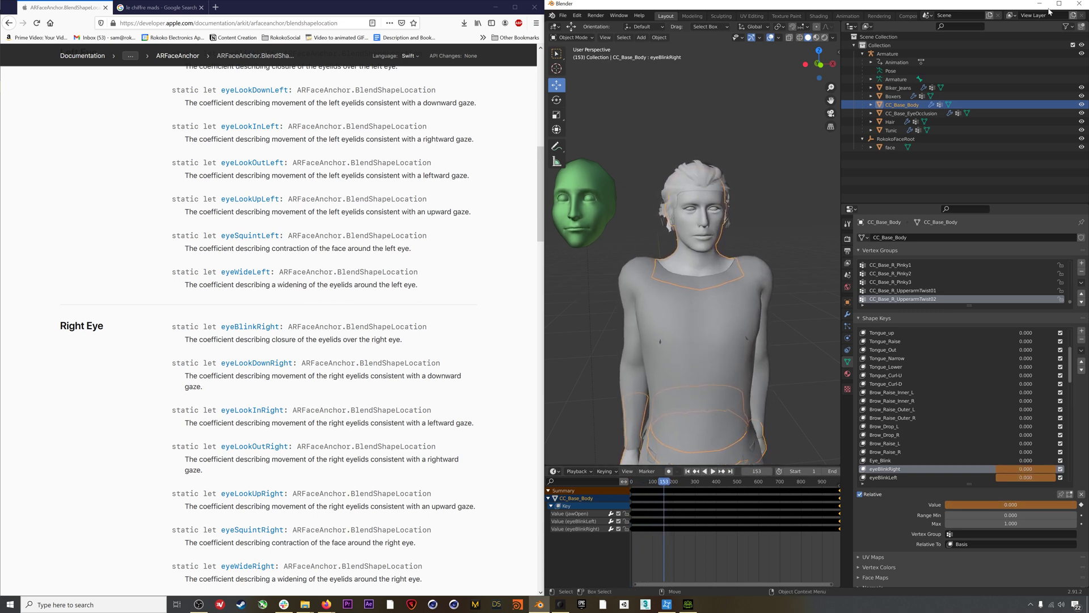
key("super+Up")
left_click_drag(593, 203, 889, 188)
left_click_drag(498, 481, 93, 481)
left_click(451, 471)
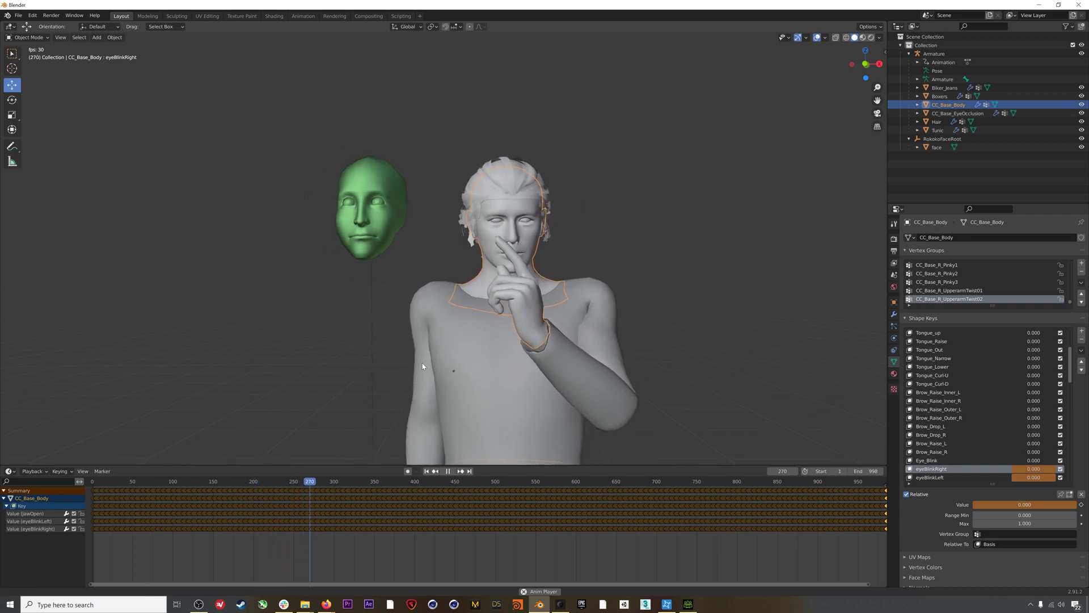
left_click(623, 480)
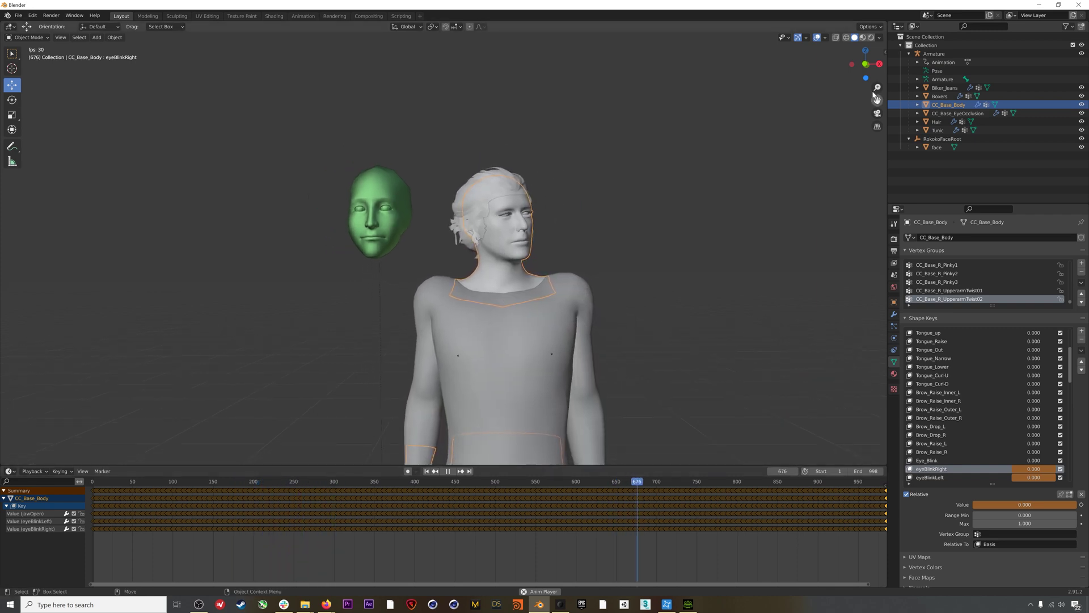
Switch the viewport to Material Preview shading, deselect everything and review the facial animation near the end of the timeline.
left_click(863, 37)
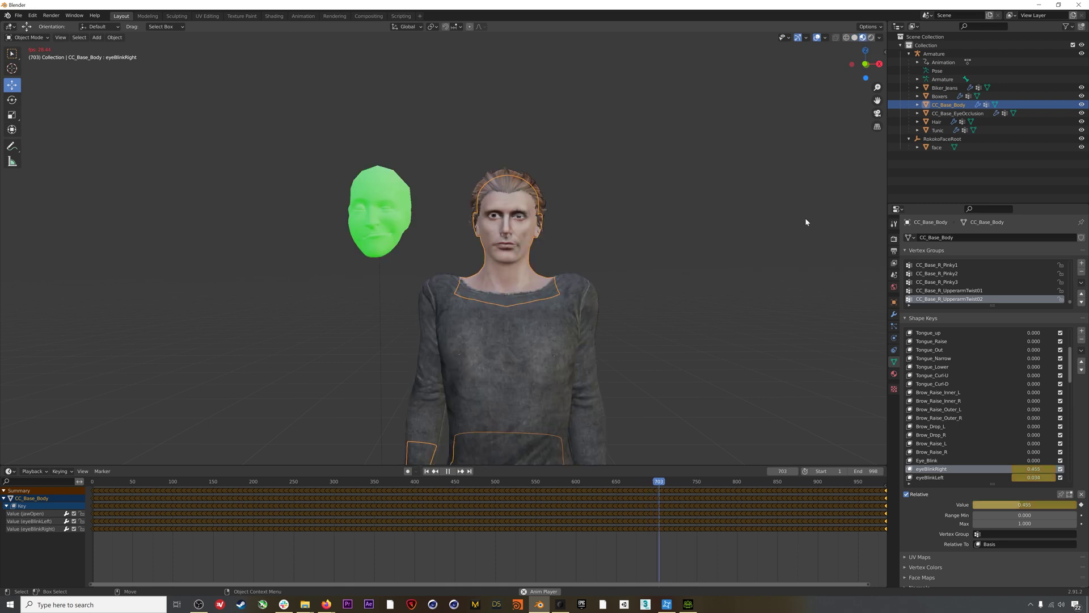
left_click(688, 255)
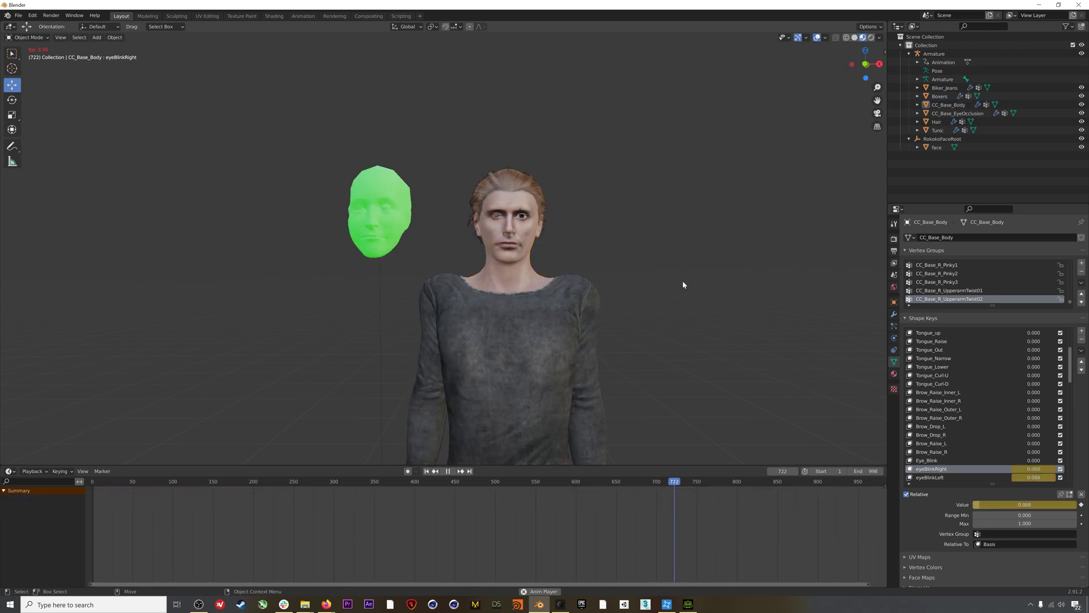
left_click_drag(720, 485, 812, 486)
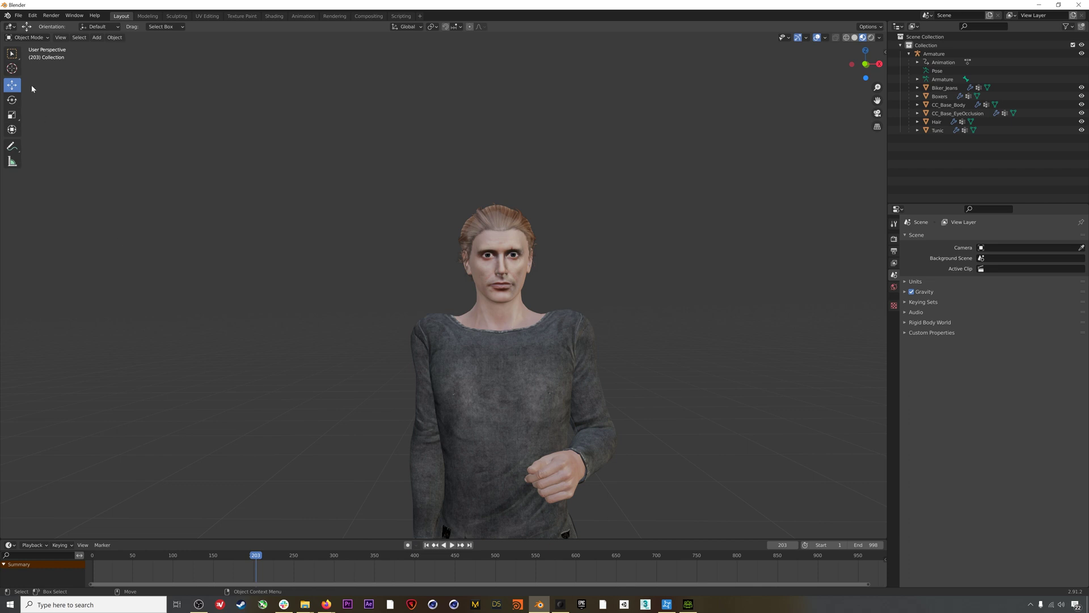
Split off a narrow area from the 3D viewport and turn it into a Nonlinear Animation editor.
left_click_drag(2, 23, 240, 26)
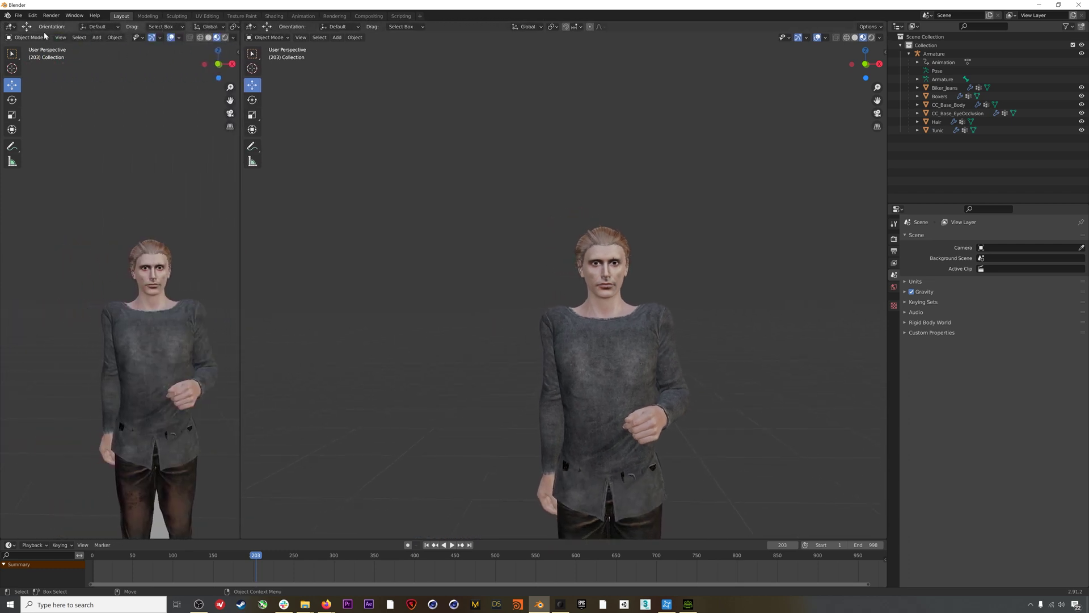
left_click(10, 26)
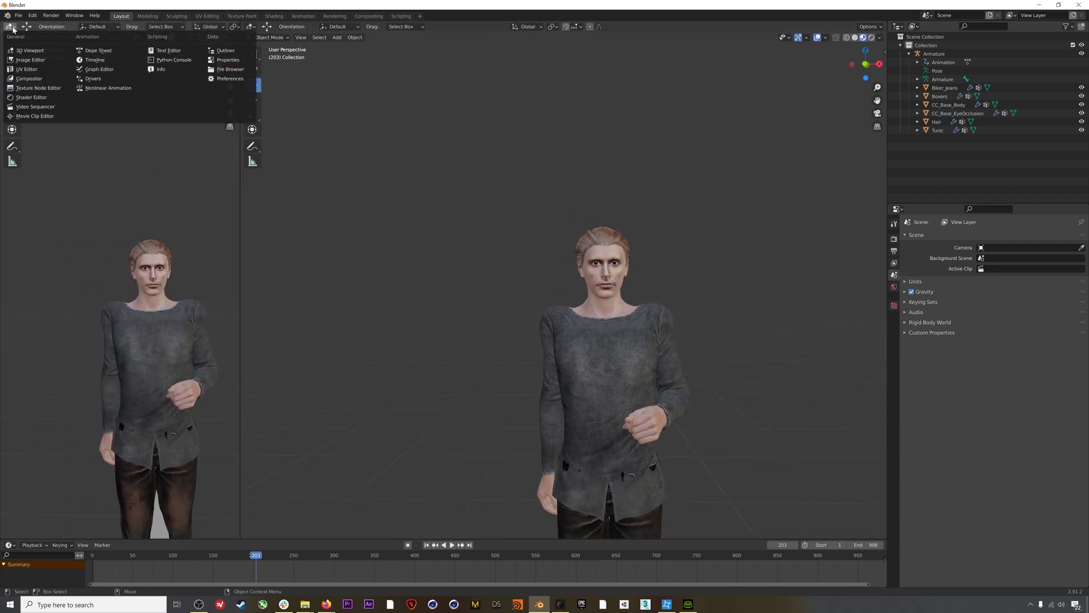
left_click(90, 88)
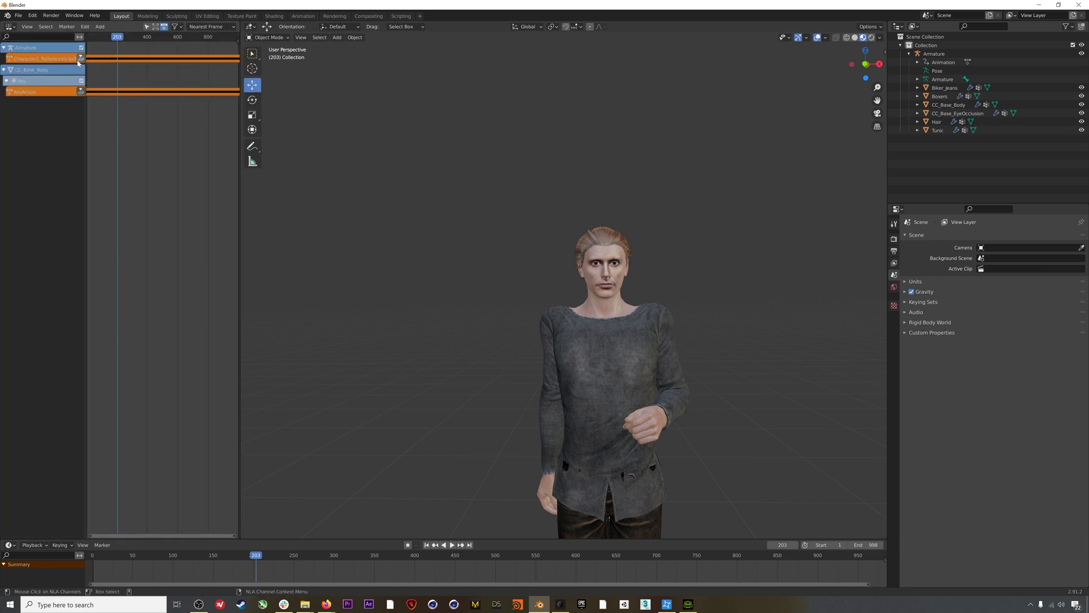
Push the armature's retargeted action down into an NLA strip and set the active action's blending to Combine.
left_click(80, 59)
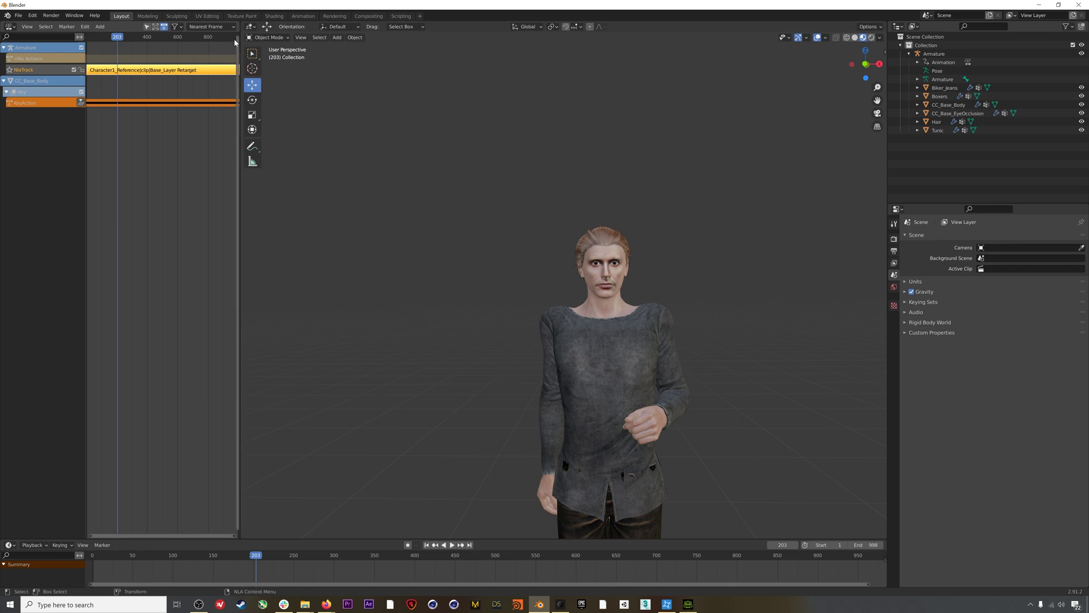
left_click(236, 40)
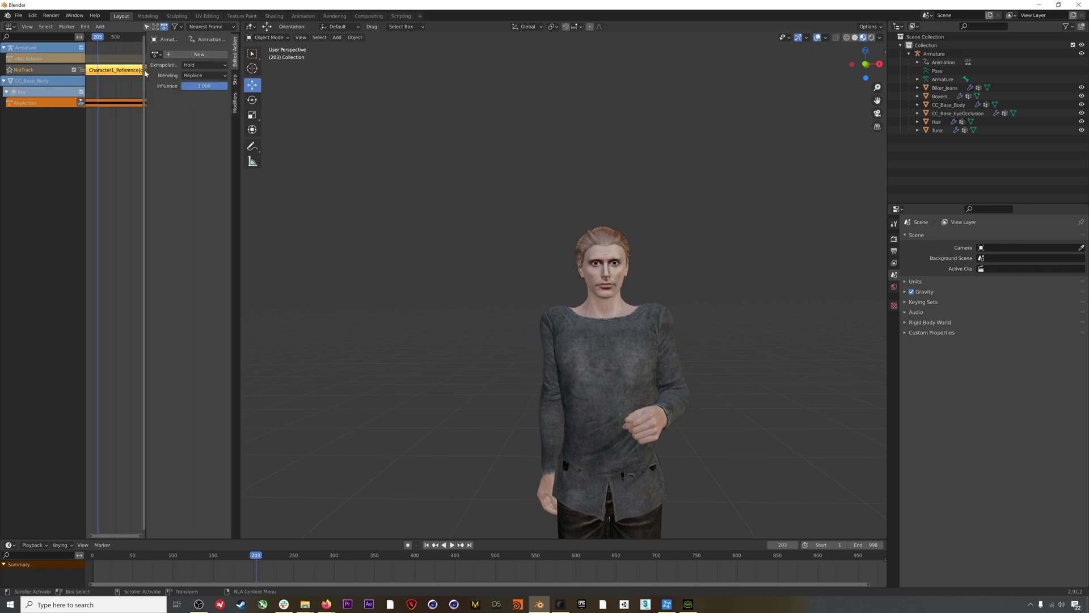
left_click(196, 75)
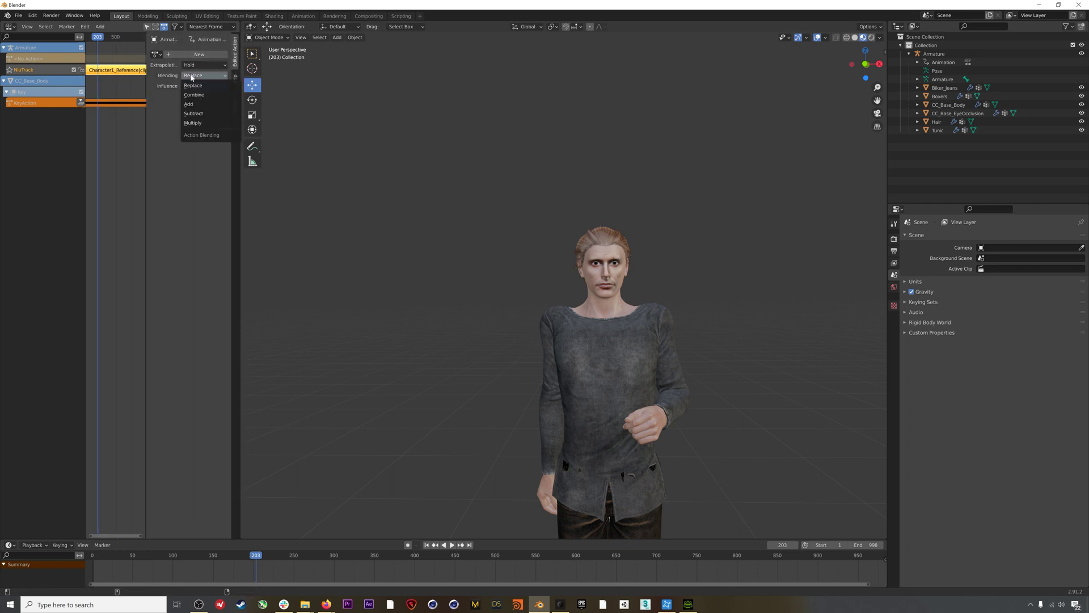
left_click(192, 95)
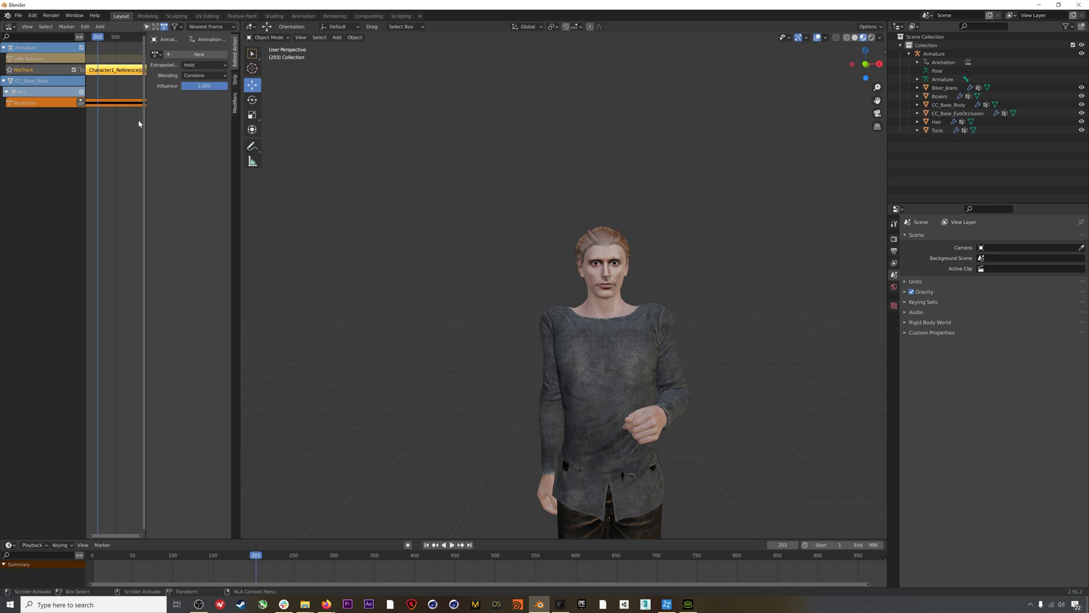
left_click_drag(145, 120, 280, 116)
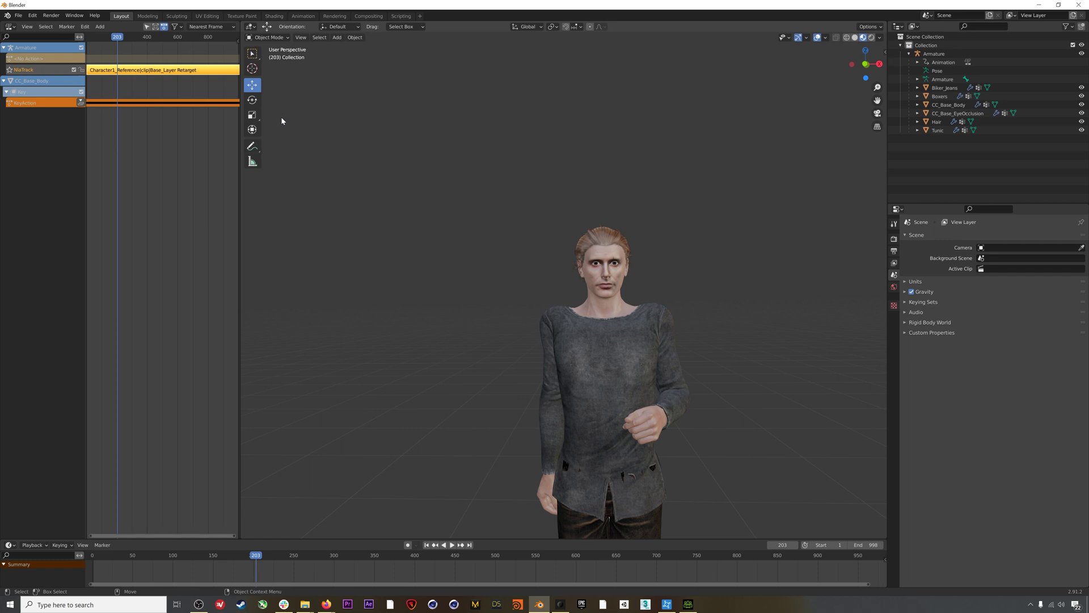
Select the Armature and put it in Pose Mode.
left_click(933, 54)
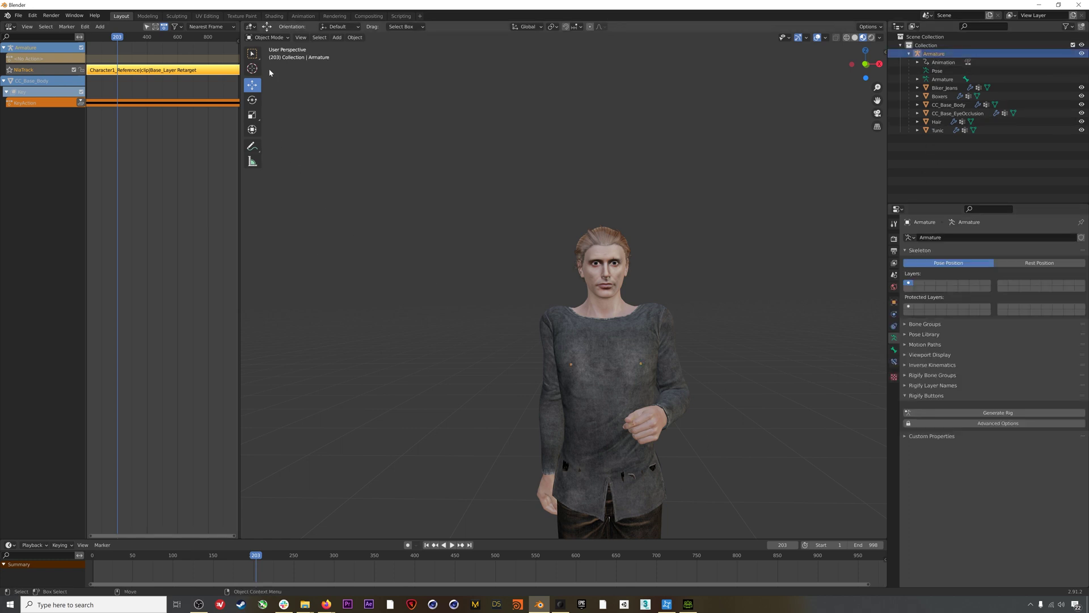
left_click(274, 37)
left_click(267, 67)
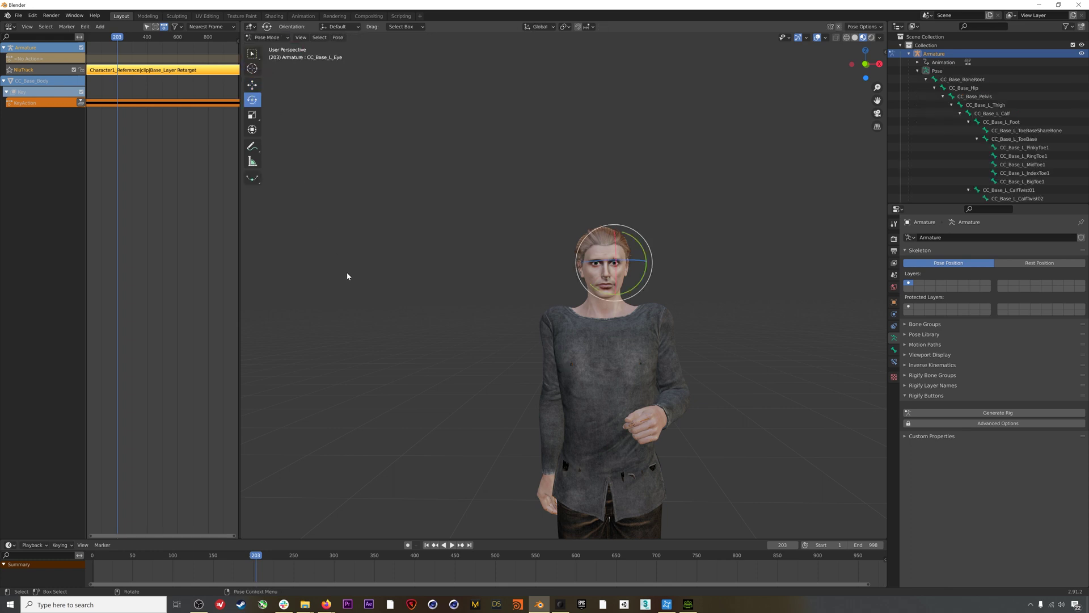
Rotate the CC_Base_L_Clavicle bone and insert a Location, Rotation & Scale keyframe for it.
scroll(998, 146, "down", 8)
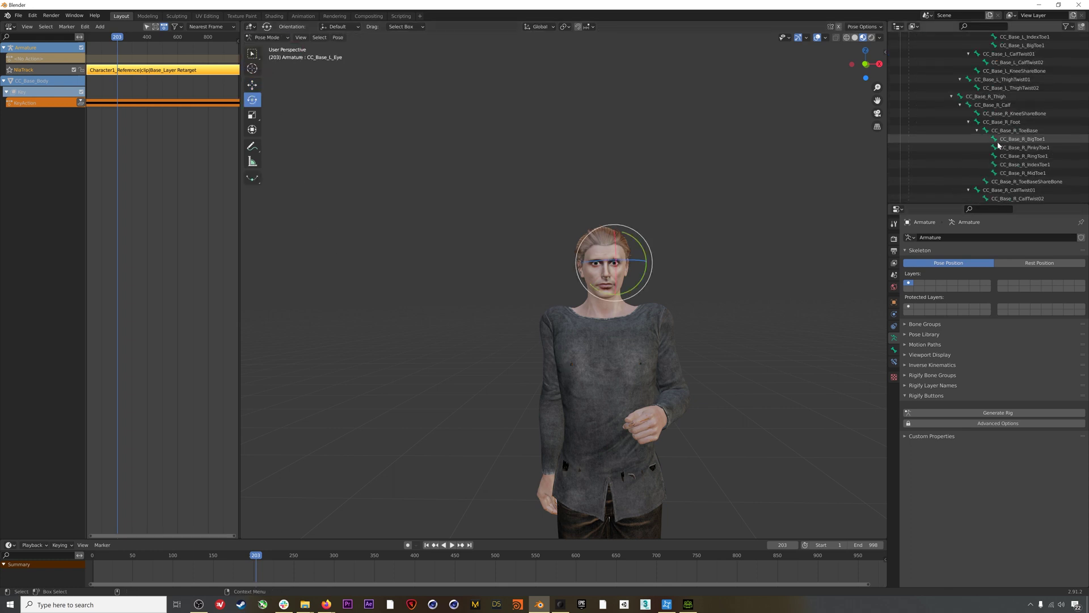
scroll(998, 145, "down", 6)
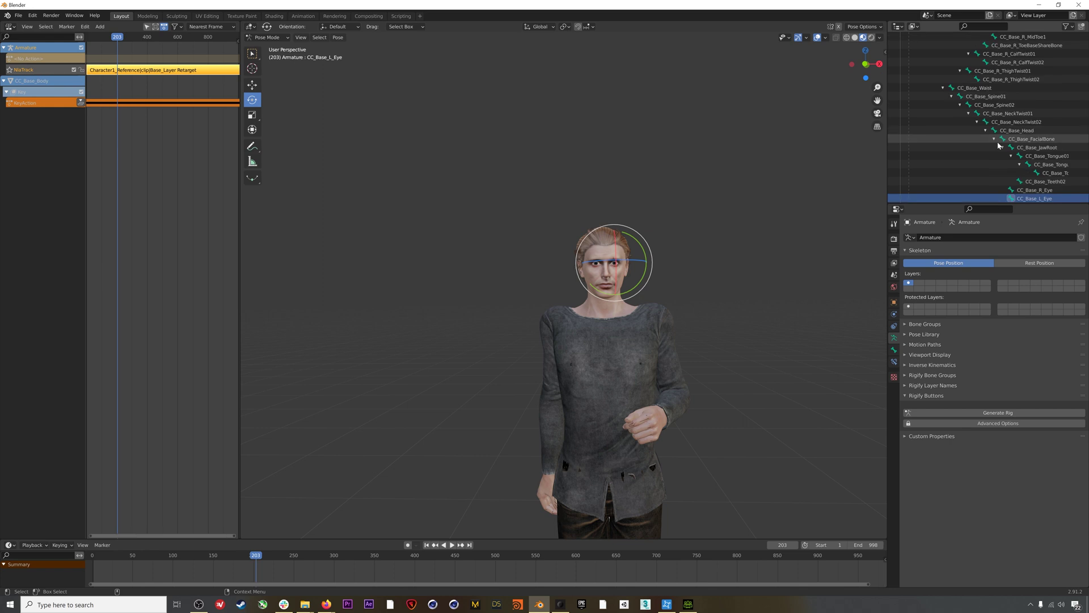
scroll(998, 145, "down", 5)
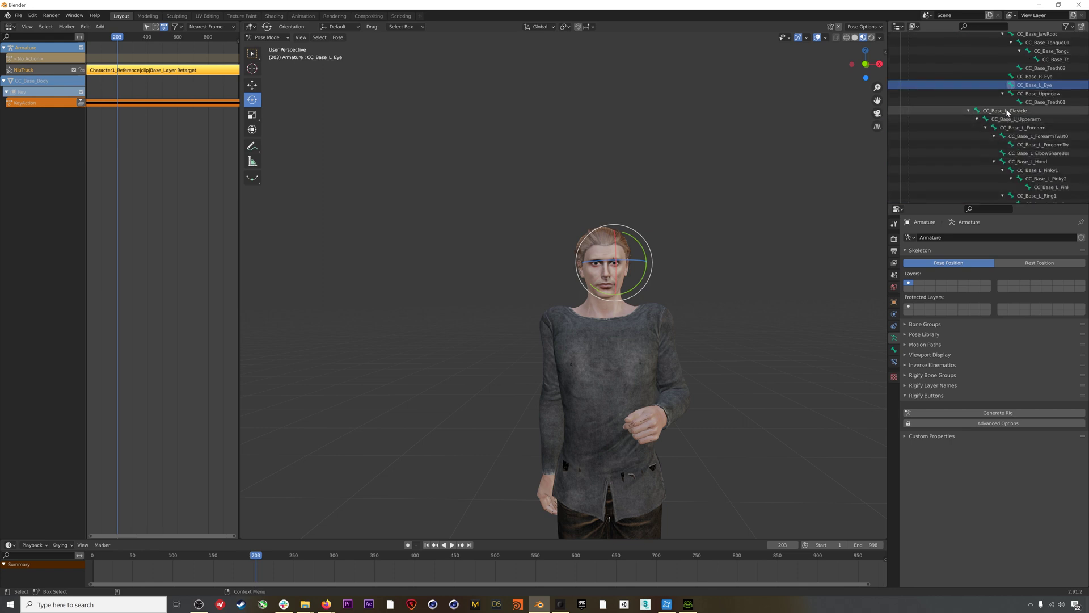
left_click(1001, 111)
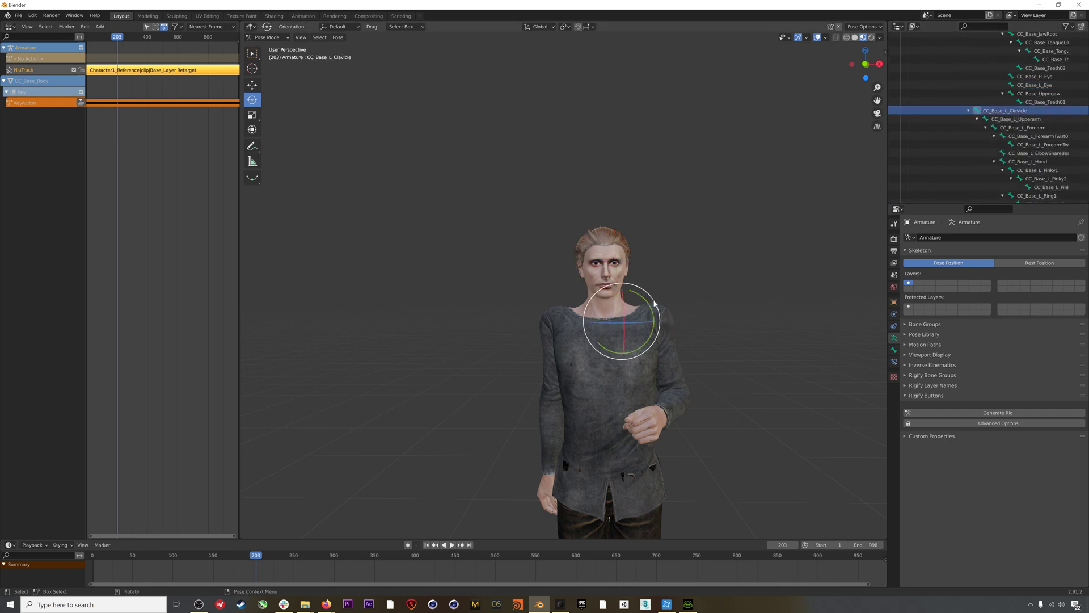
left_click_drag(638, 334, 630, 333)
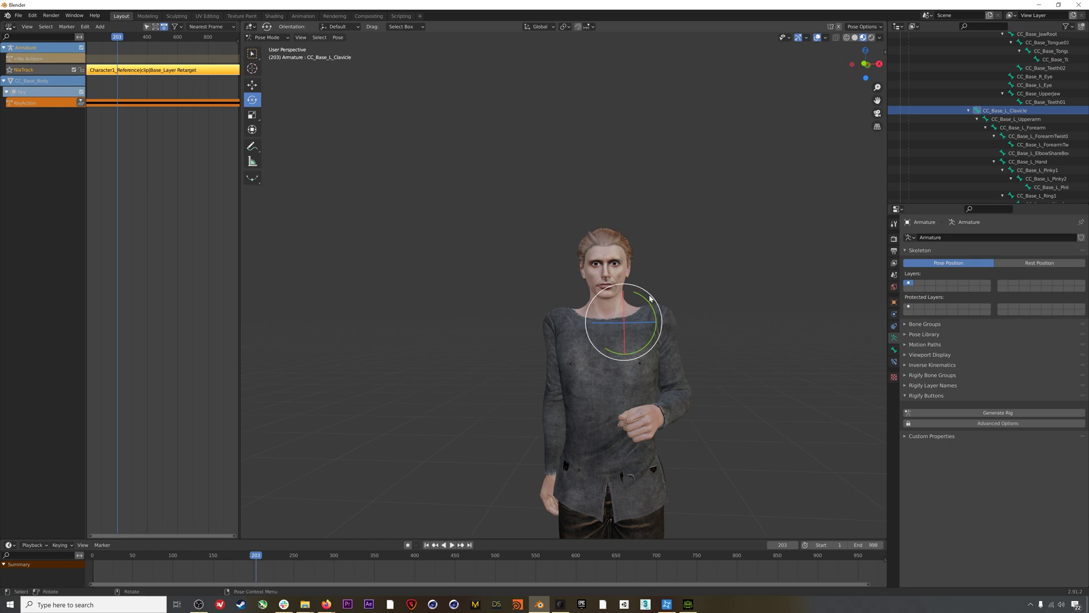
key("i")
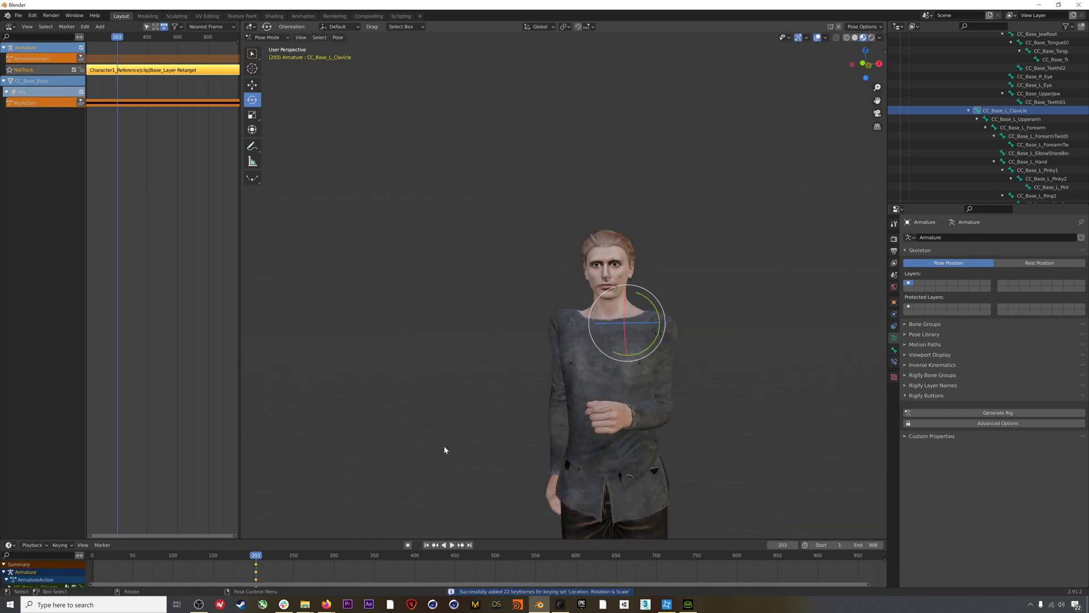
Select the CC_Base_R_Clavicle bone, adjust its rotation and go to the start of the animation.
scroll(998, 142, "down", 12)
left_click(1005, 156)
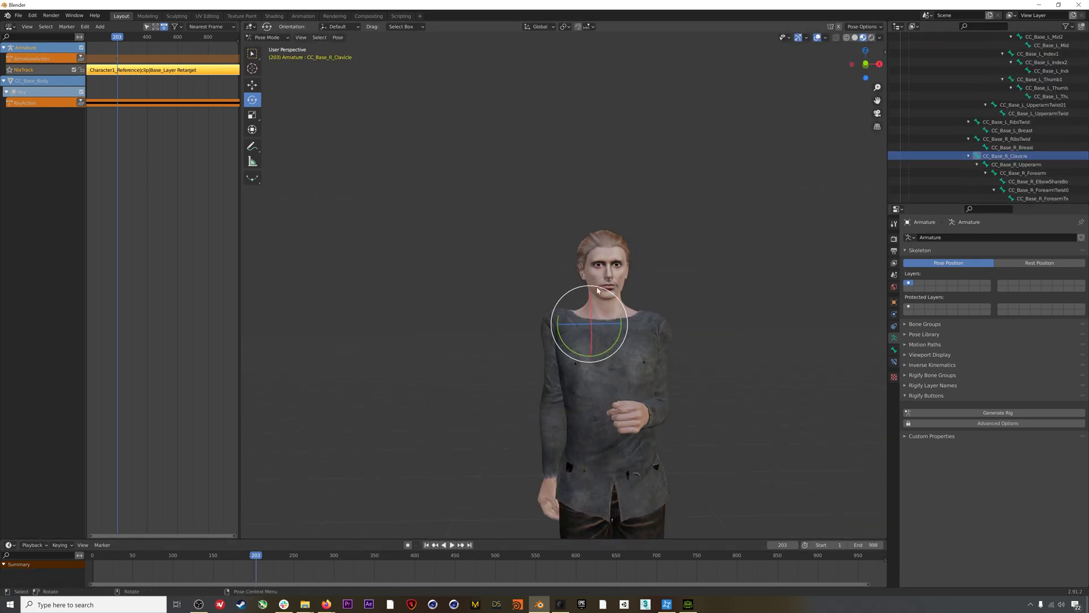
left_click(603, 295)
key("shift+Left")
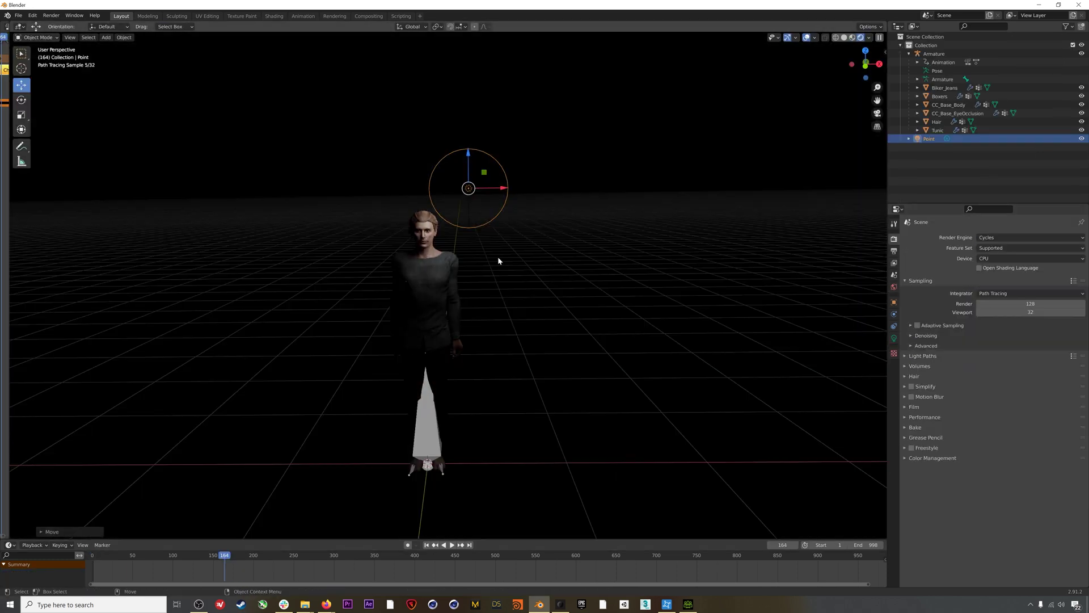
Enable the Camera to View lock and look through the new camera framing the character.
scroll(498, 257, "up", 5)
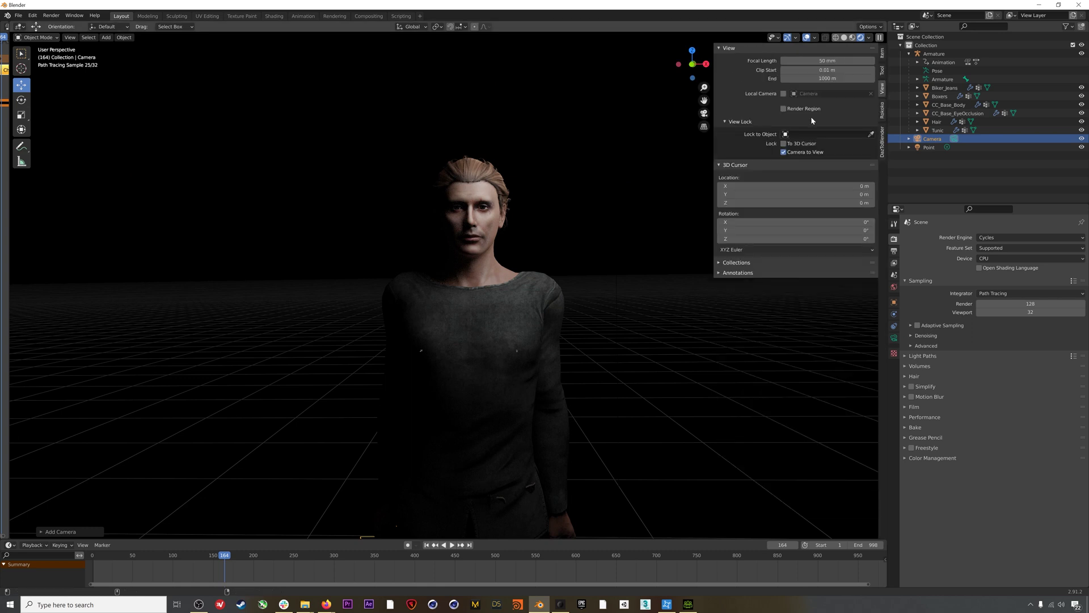
left_click(783, 152)
key("KP_0")
Play and scrub the animation through the camera to review the rendered character's performance.
key("space")
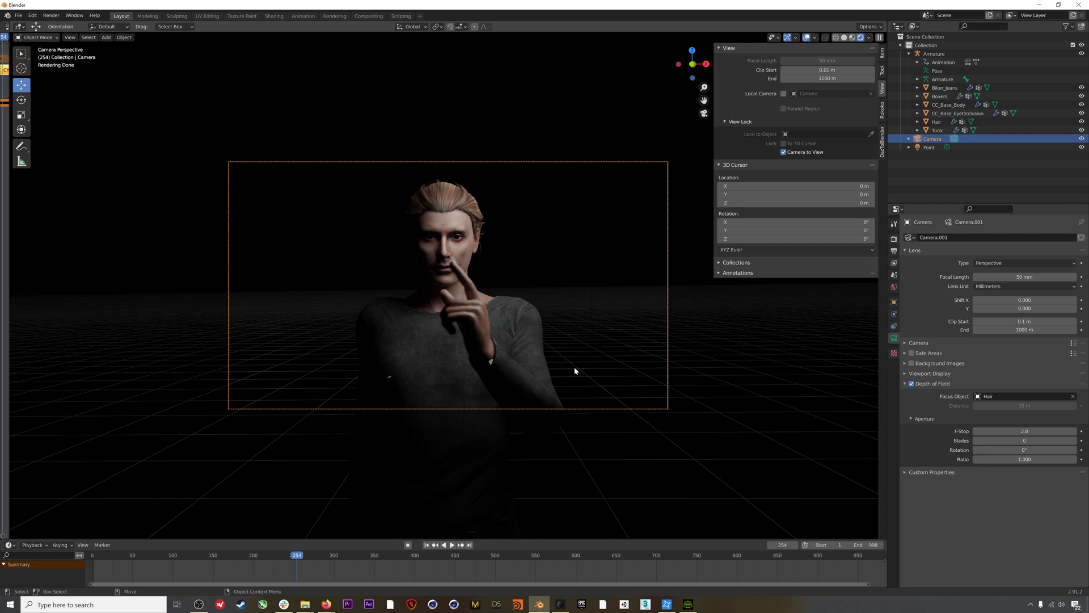
key("space")
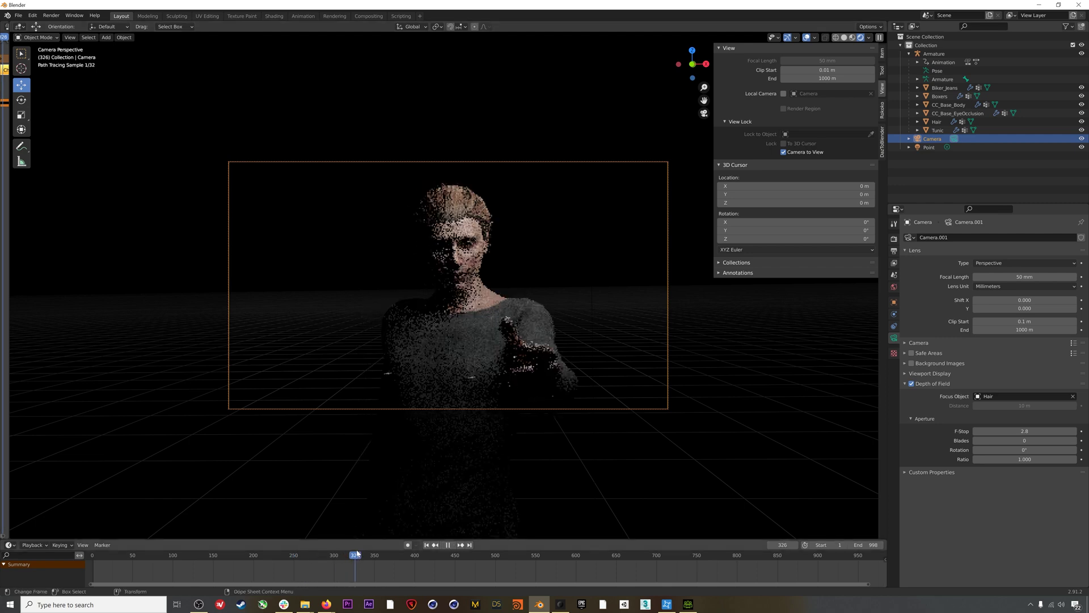
key("space")
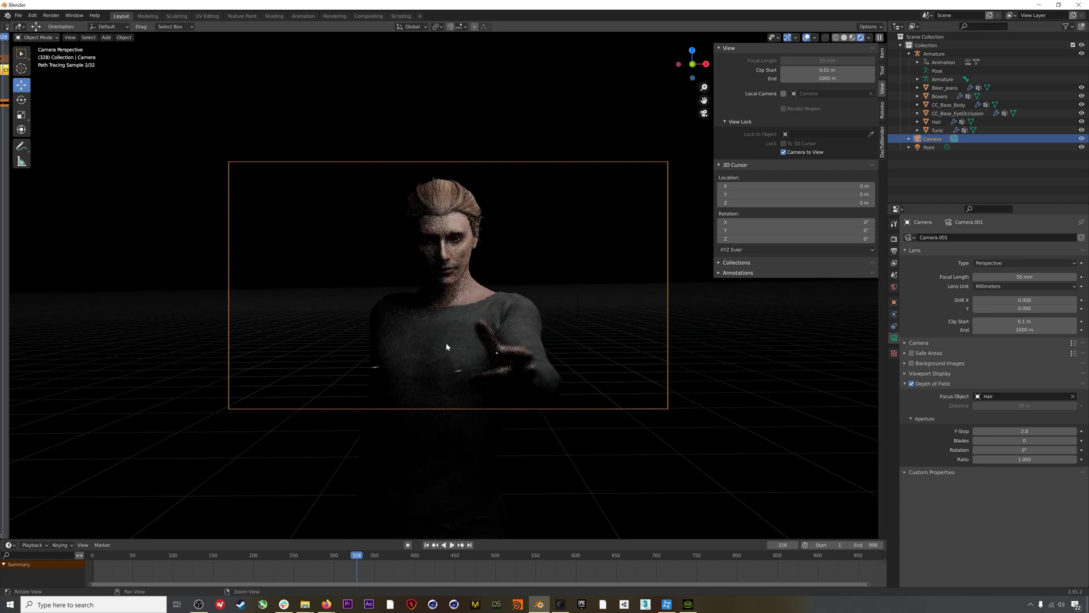
left_click_drag(382, 554, 508, 553)
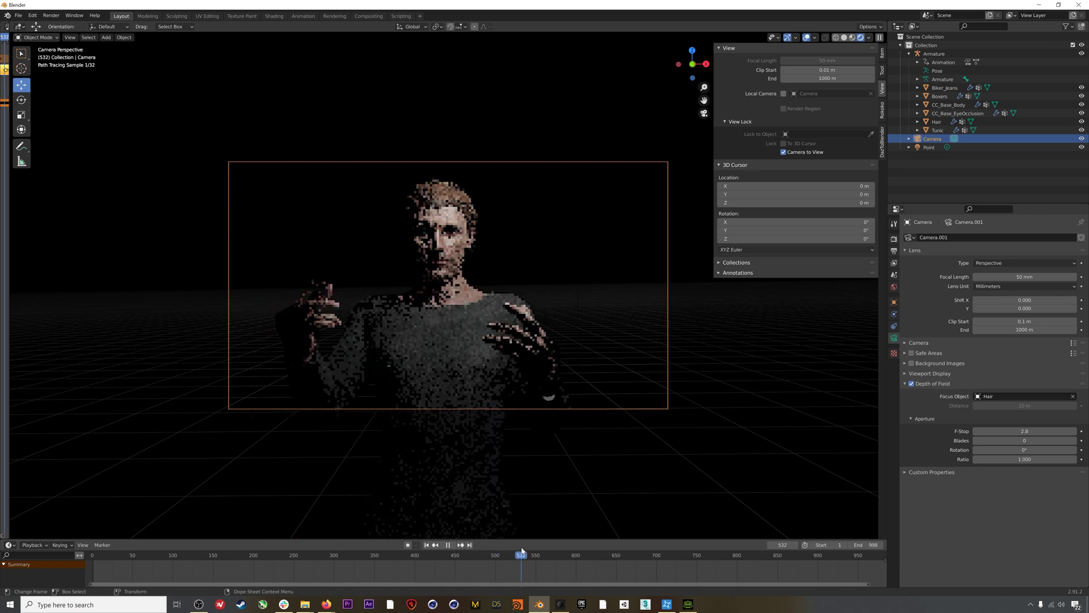